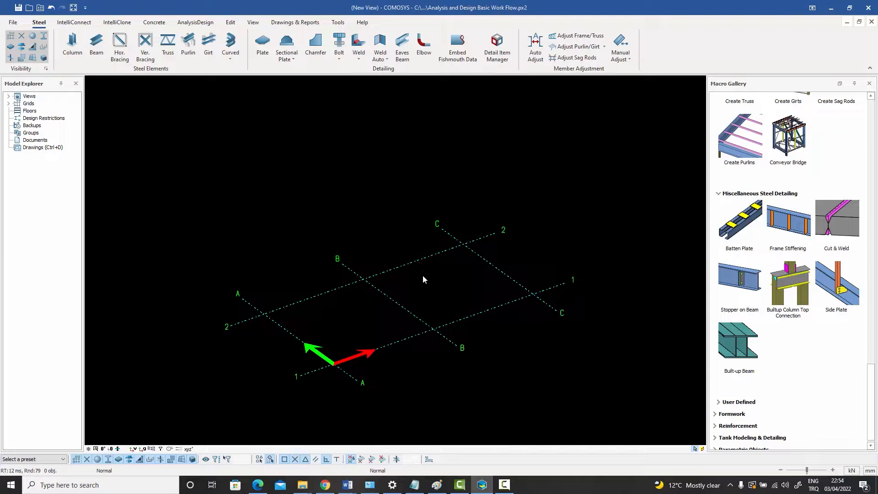
middle_click_drag(422, 275, 426, 278)
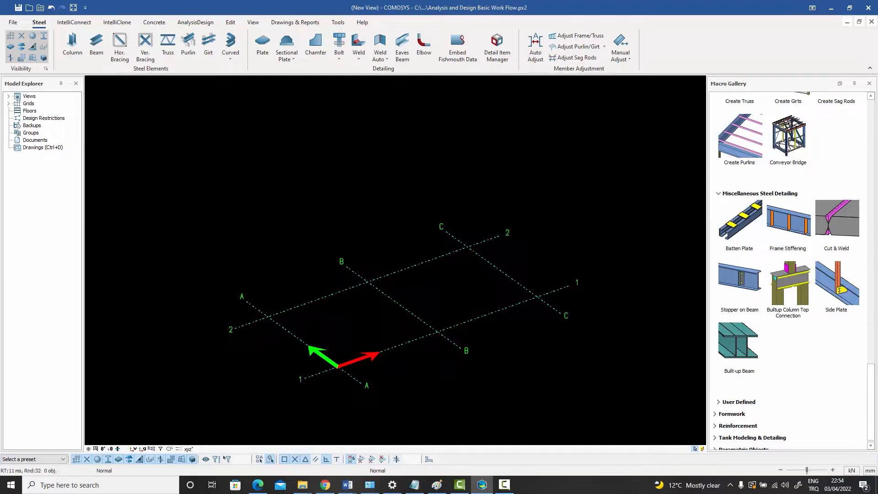
middle_click_drag(427, 281, 429, 296)
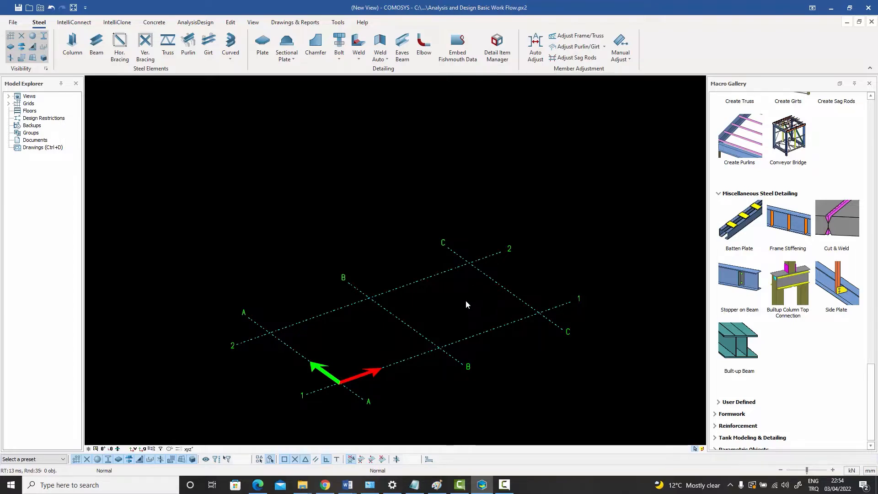
middle_click_drag(466, 301, 474, 303)
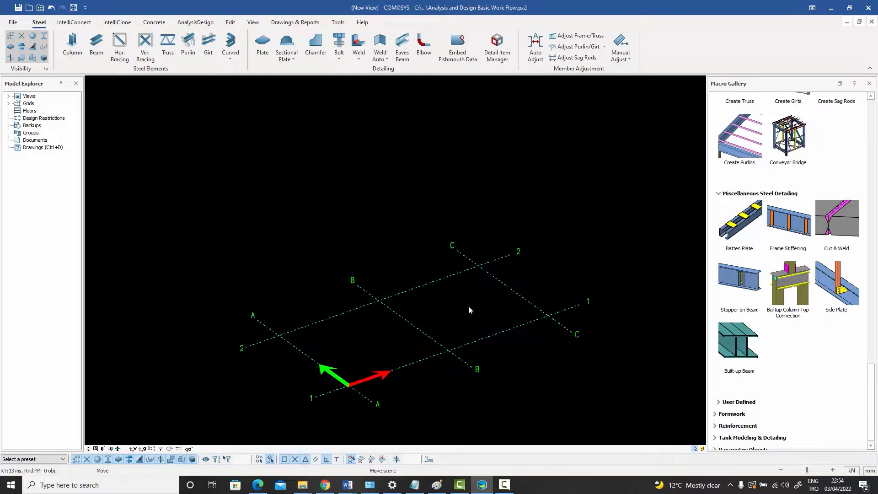
middle_click_drag(468, 305, 481, 298)
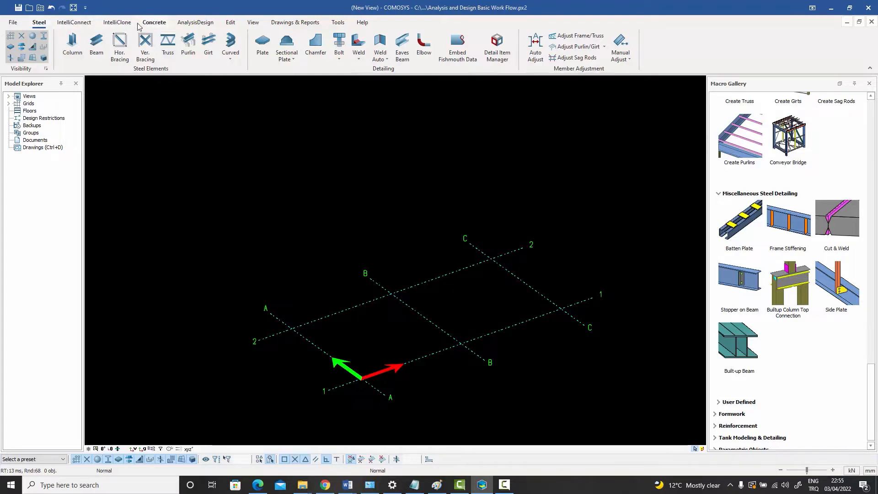
left_click(154, 26)
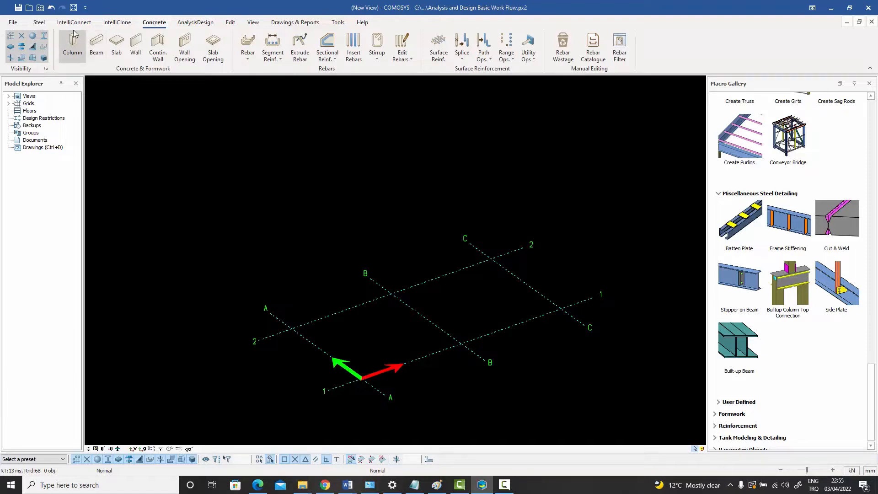
left_click(40, 23)
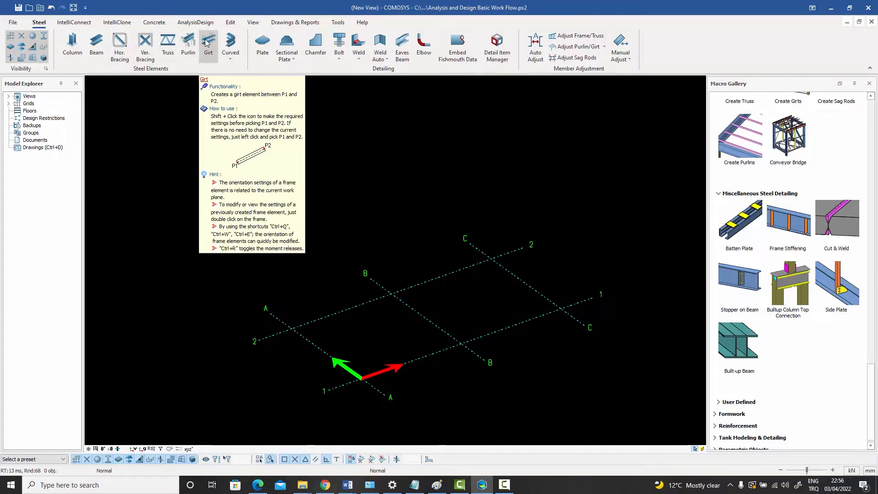
Place steel columns at all six intersections of grid axes A, B and C with axes 1 and 2
left_click(71, 46)
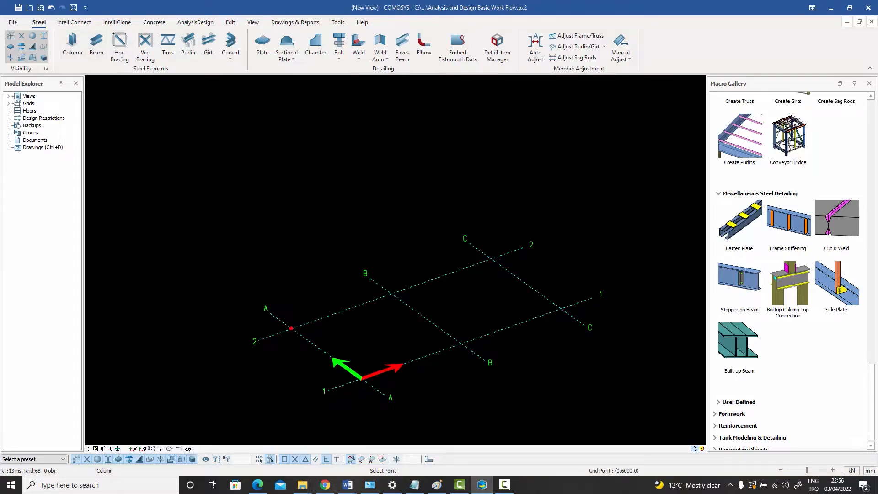
left_click(291, 328)
left_click(392, 294)
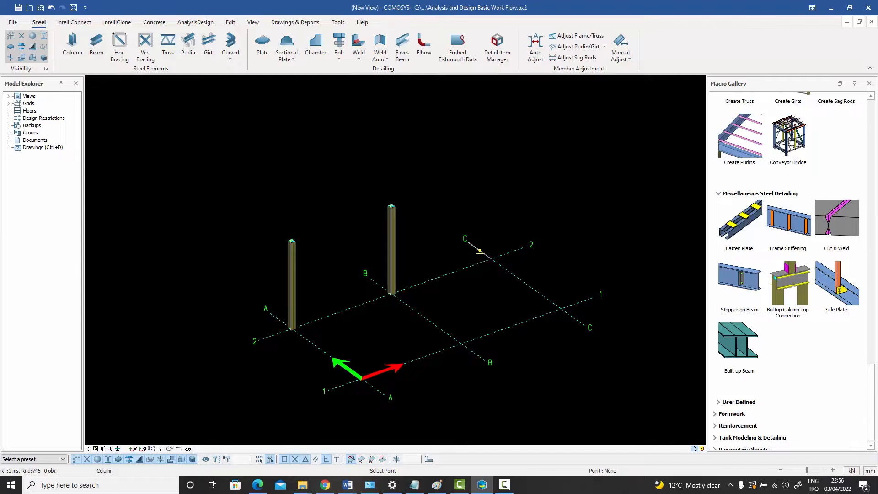
left_click(491, 259)
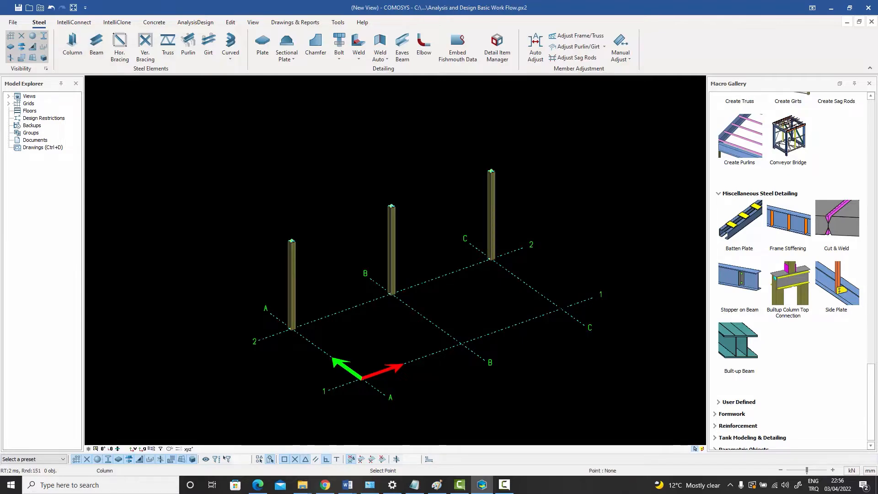
left_click(561, 310)
left_click(461, 344)
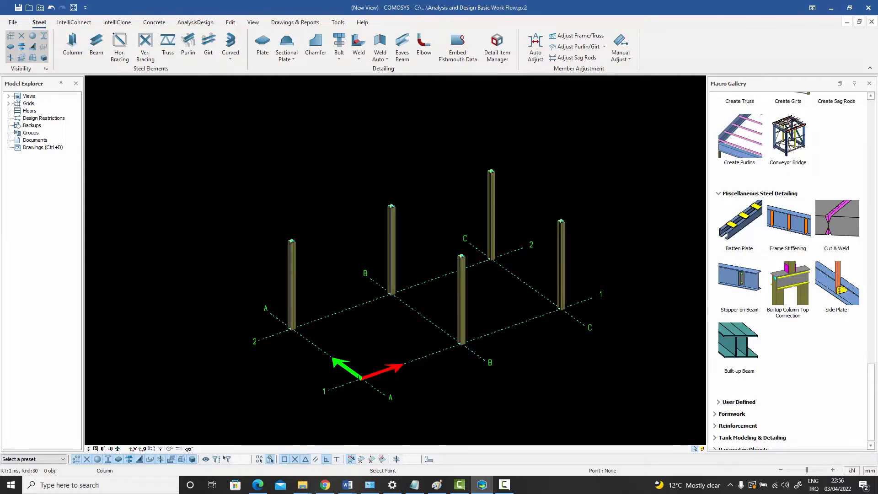
left_click(361, 379)
right_click(323, 214)
left_click(333, 220)
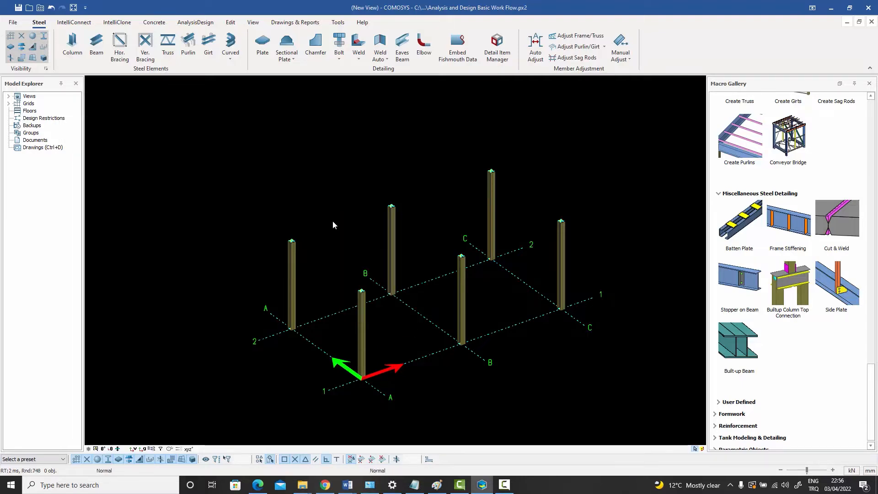
Review the geometry settings of the steel column at grid intersection A-2 without changing them
left_click(292, 267)
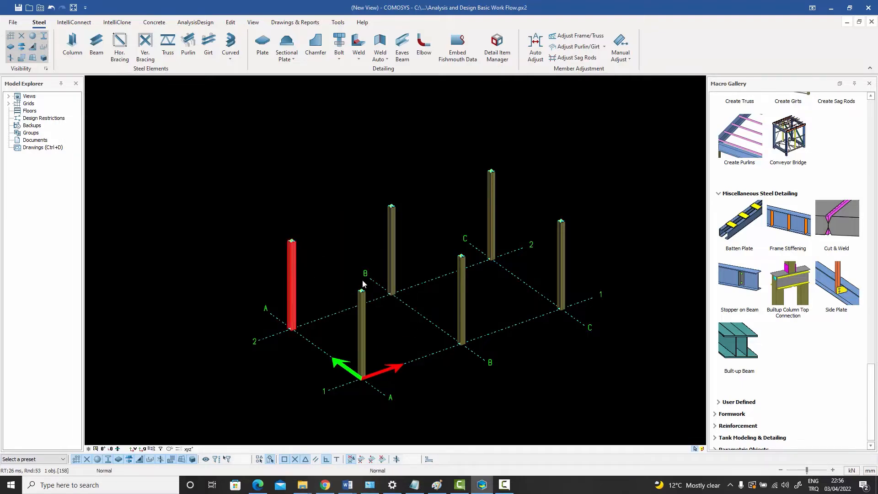
double_click(295, 261)
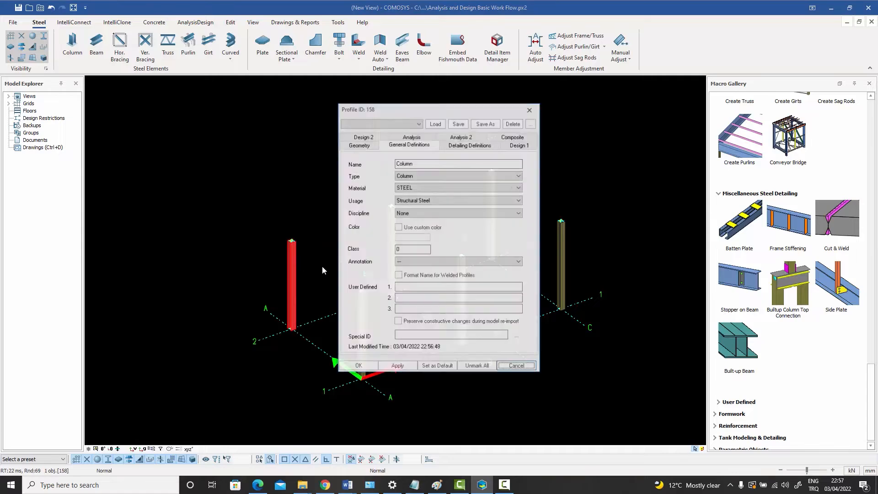
left_click(358, 144)
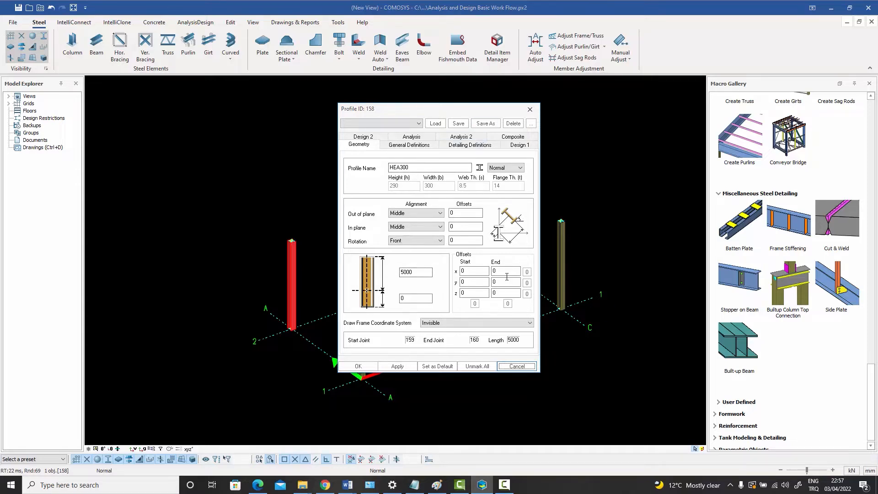
left_click(529, 115)
left_click(407, 122)
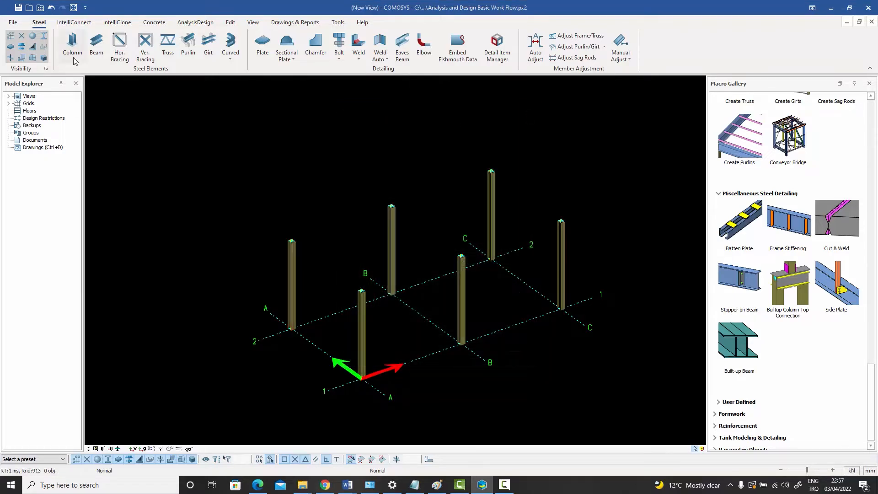
Create steel beams between the column tops along grid lines 2 and 1, spanning from A to B and B to C
left_click(97, 45)
left_click(391, 205)
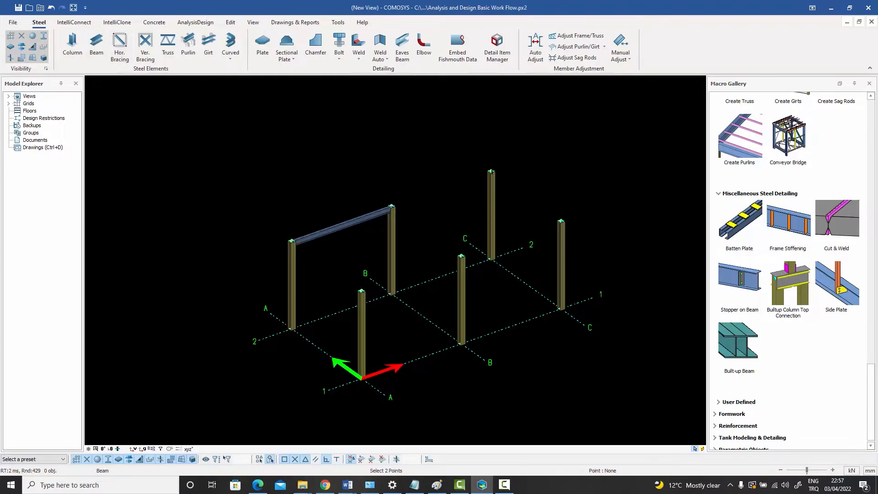
left_click(492, 171)
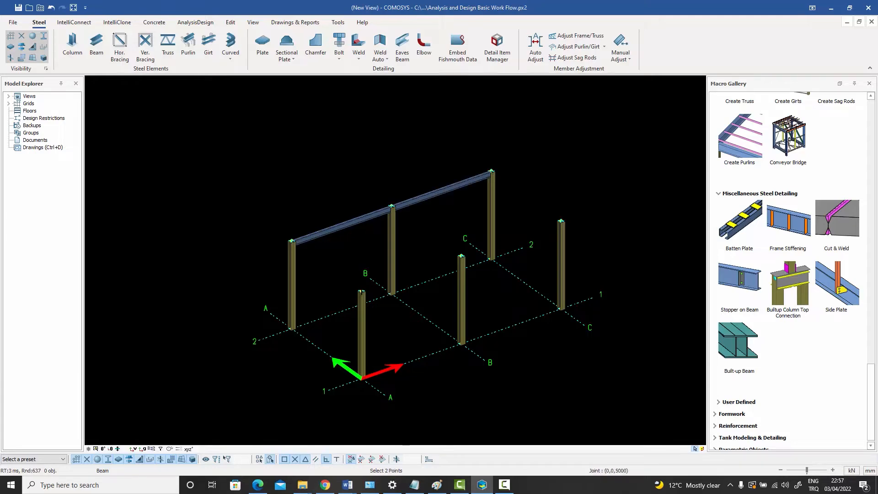
left_click(361, 290)
left_click(461, 257)
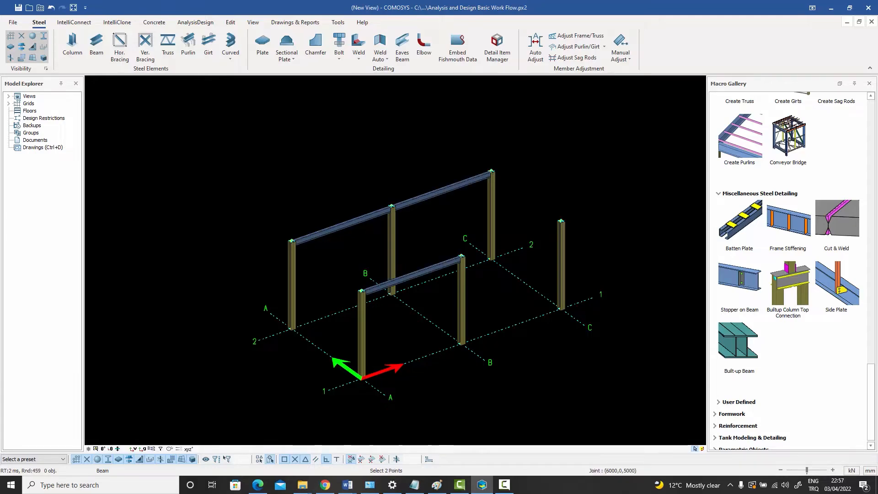
left_click(562, 221)
Add transverse beams between the column tops along grid lines A, B and C, from line 2 to line 1
left_click(291, 241)
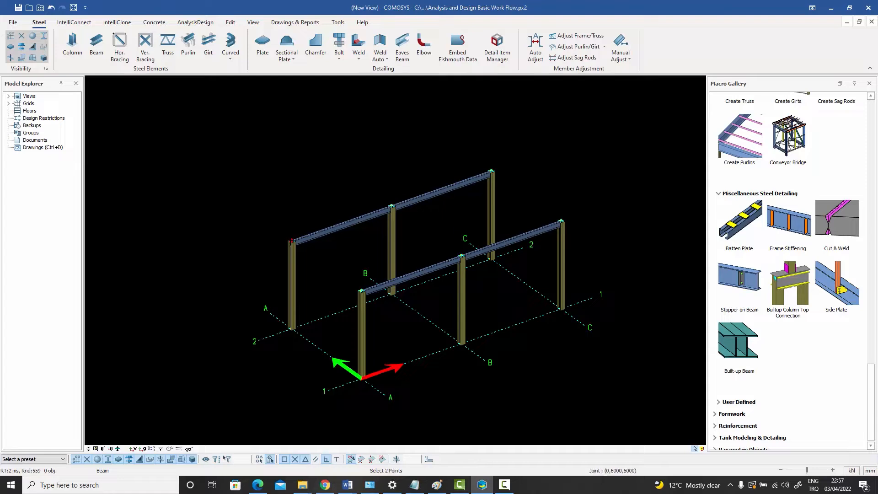
left_click(361, 291)
left_click(392, 206)
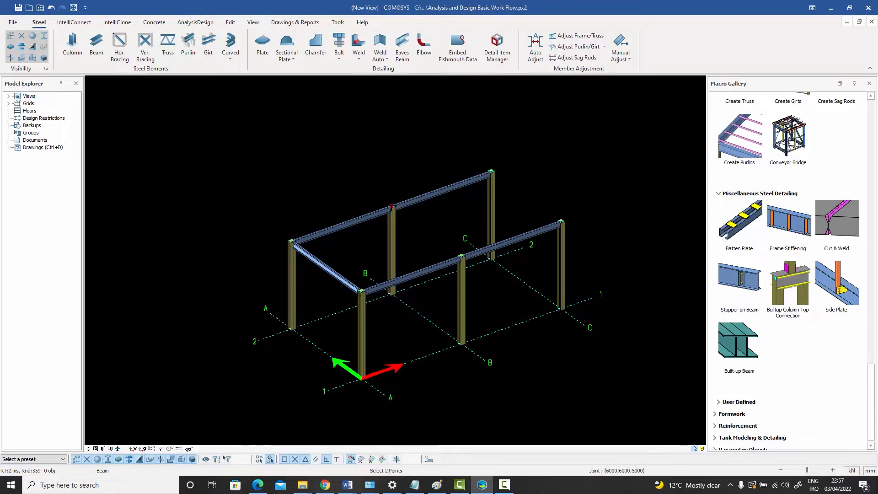
left_click(461, 256)
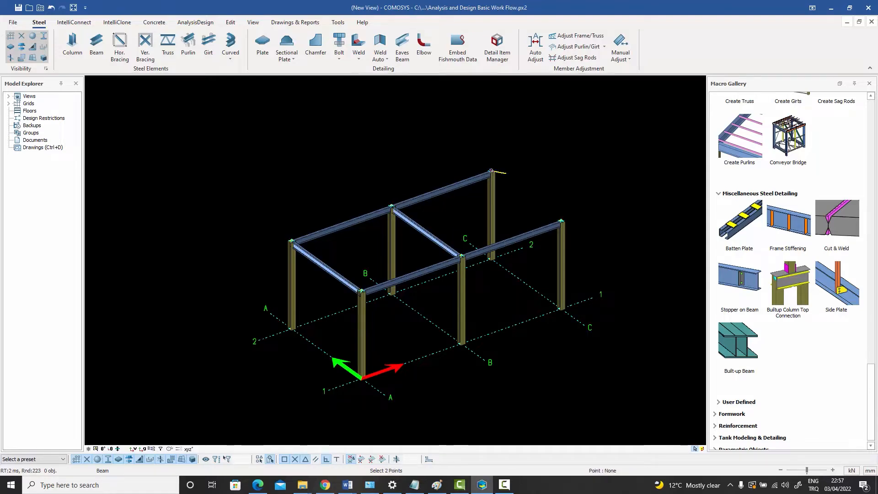
left_click(492, 172)
left_click(562, 221)
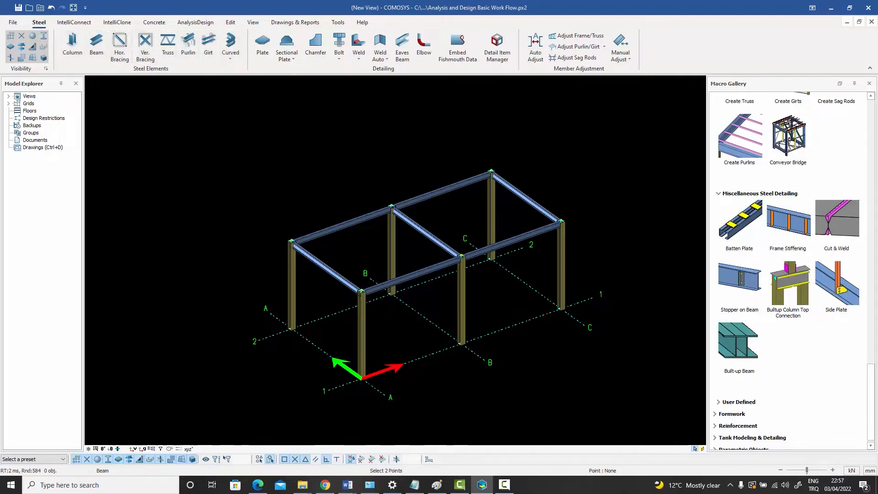
Examine how the beams meet the column top at grid intersection A-2, and end the Beam command
scroll(280, 242, "up", 8)
scroll(316, 229, "up", 3)
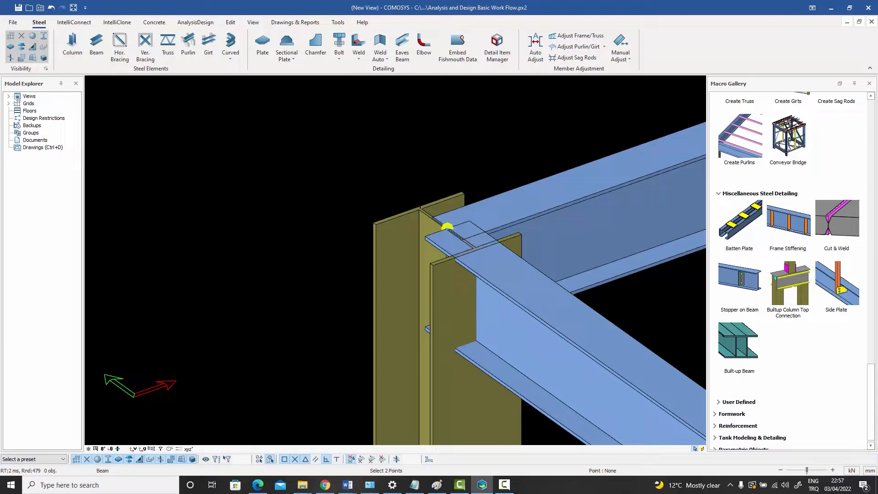
scroll(422, 202, "up", 5)
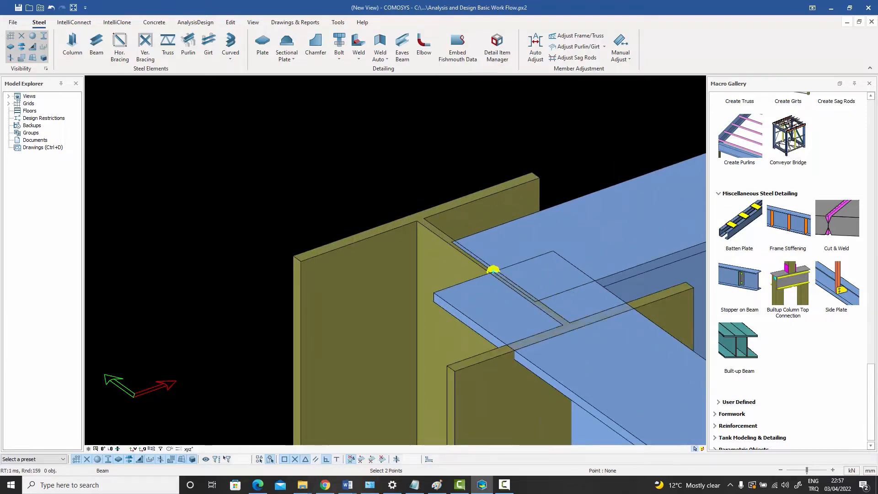
scroll(362, 202, "down", 3)
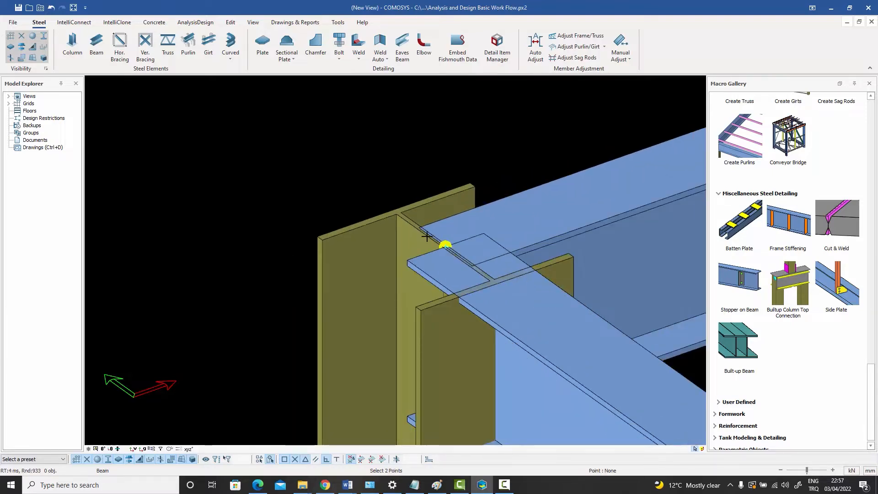
scroll(444, 244, "down", 6)
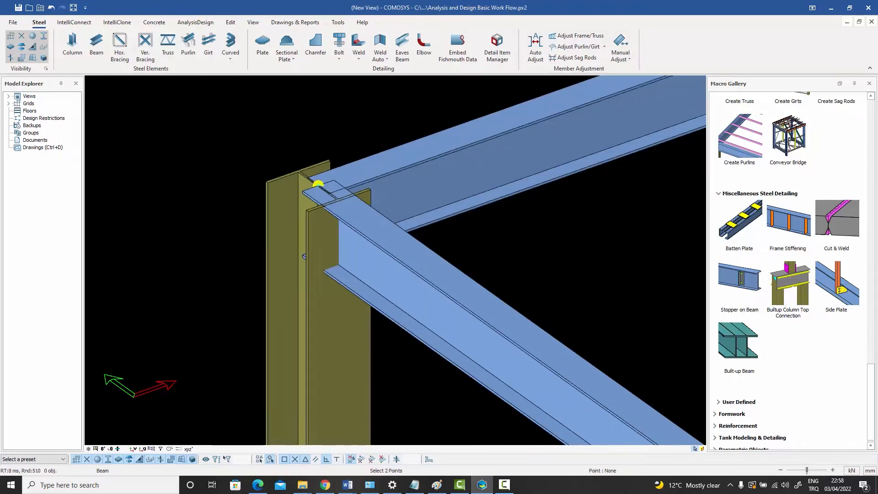
scroll(254, 166, "down", 5)
scroll(256, 116, "up", 5)
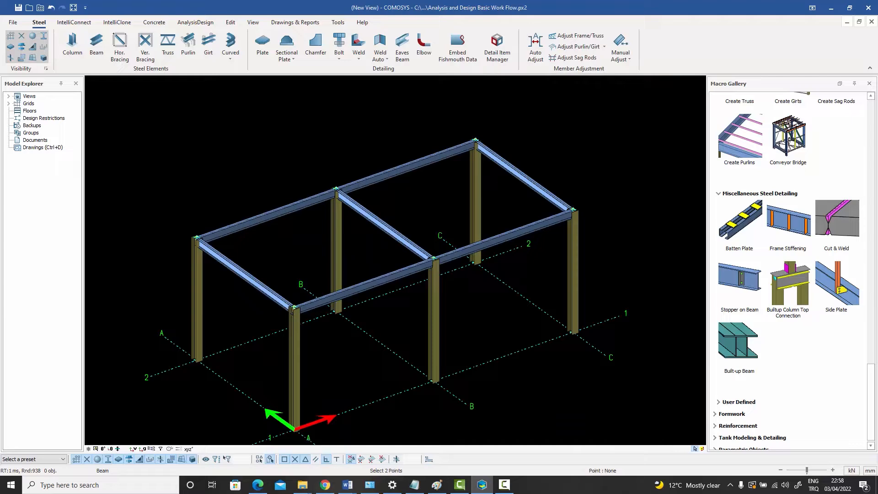
scroll(198, 238, "up", 8)
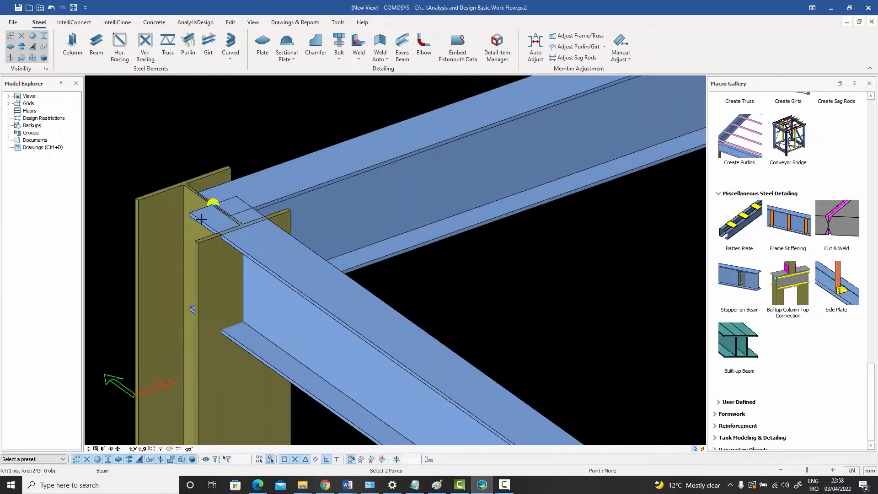
scroll(210, 198, "down", 10)
scroll(214, 192, "down", 2)
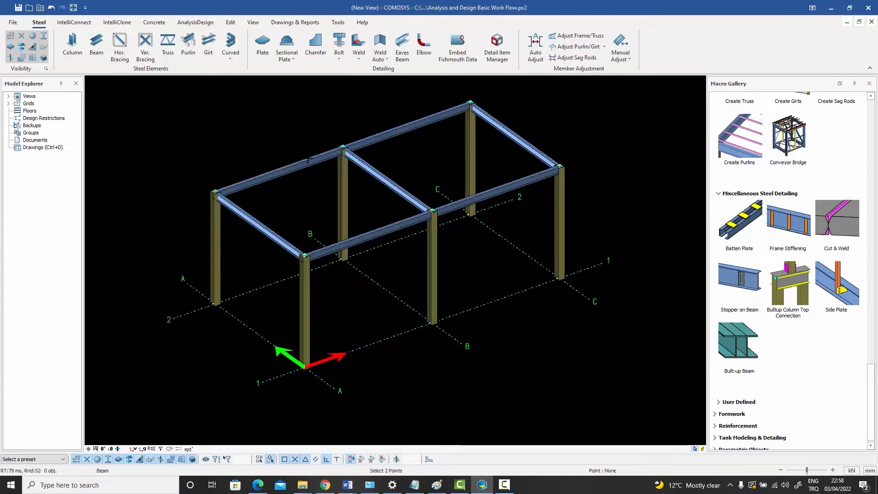
scroll(372, 128, "up", 3)
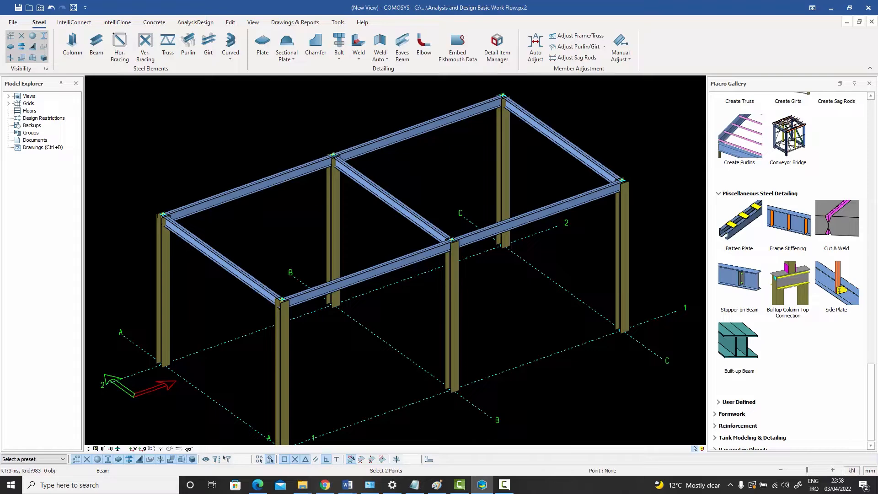
right_click(198, 143)
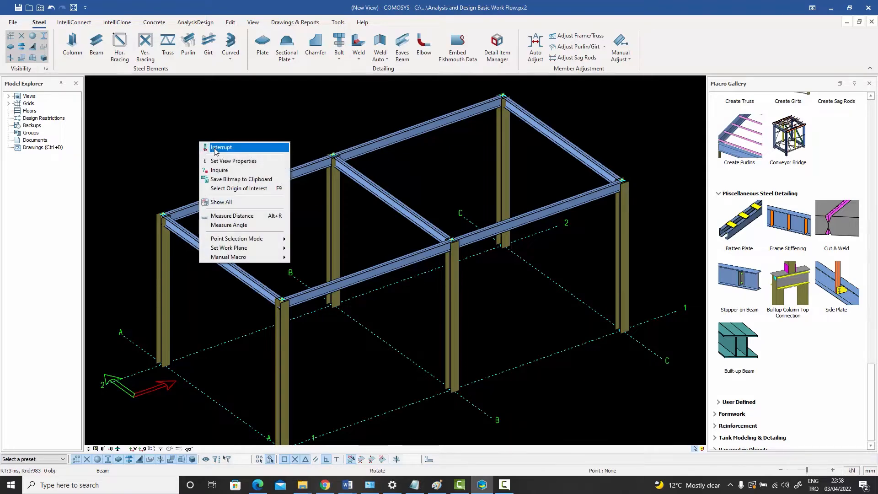
left_click(214, 148)
middle_click(240, 184)
middle_click(240, 184)
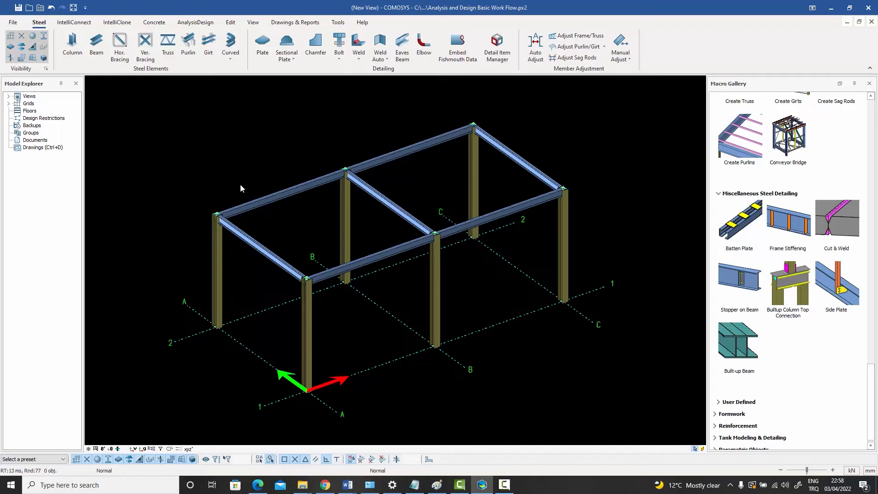
Create a secondary beam between the midpoints of the A–B beams on grid lines 1 and 2
left_click(96, 45)
left_click(372, 255)
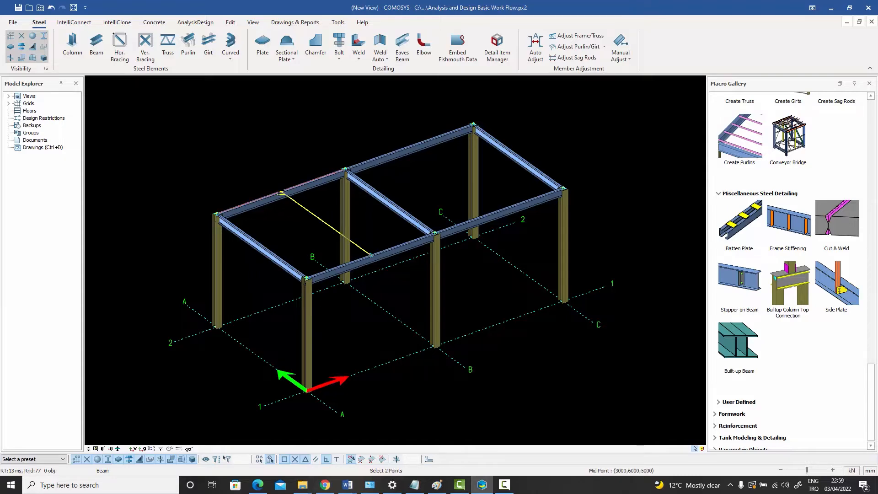
left_click(281, 192)
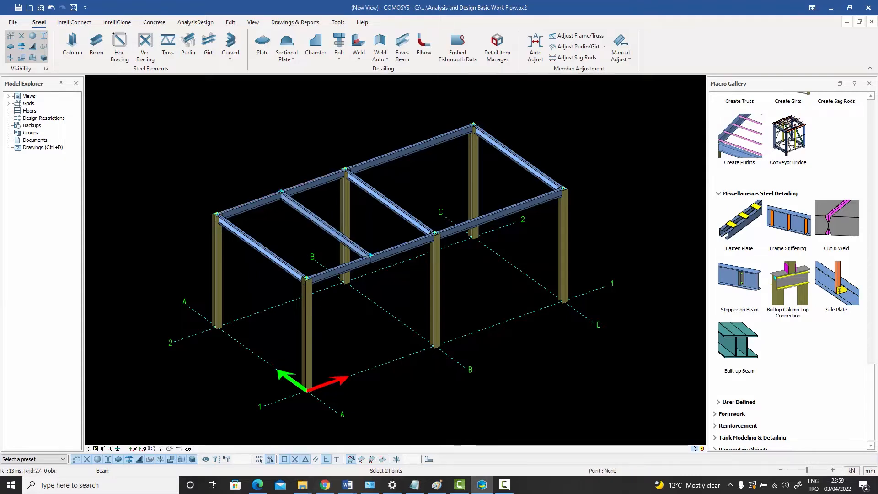
right_click(277, 149)
left_click(289, 155)
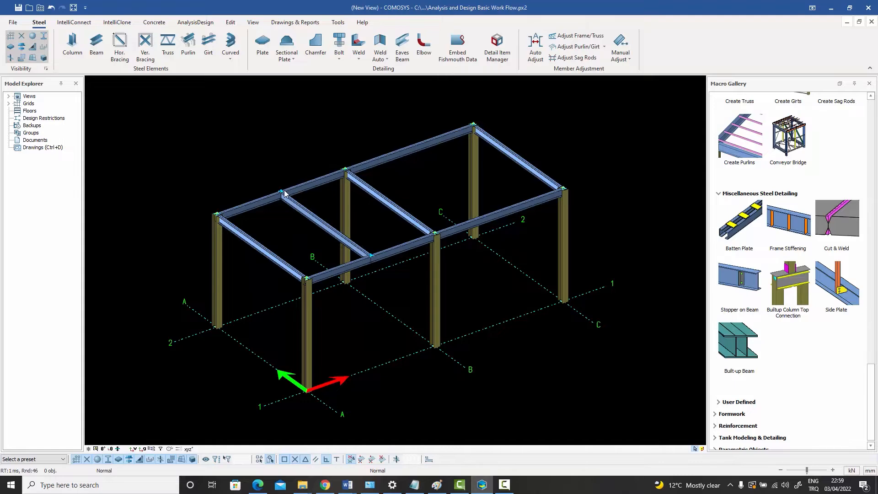
Compare how the secondary beam meets the grid line 2 beam with the beam-to-column joints at B-2 and A-2
scroll(283, 191, "up", 4)
scroll(283, 191, "up", 2)
scroll(279, 196, "up", 2)
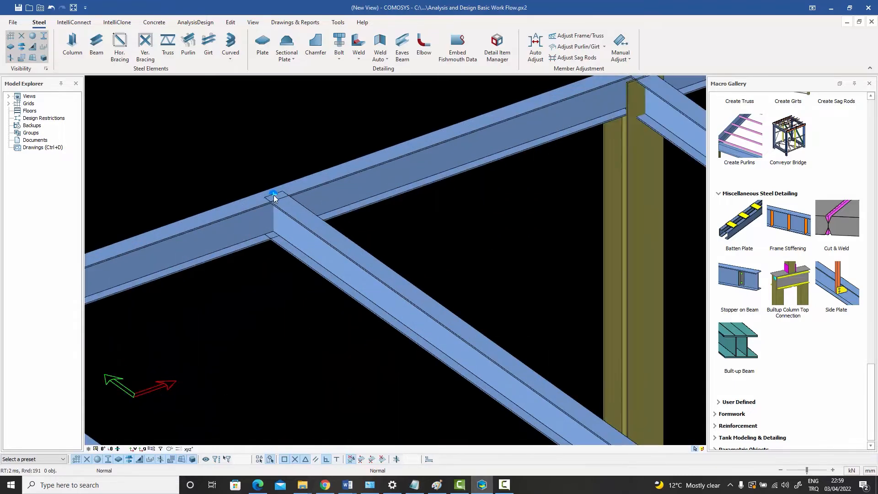
scroll(275, 195, "down", 3)
scroll(422, 163, "up", 2)
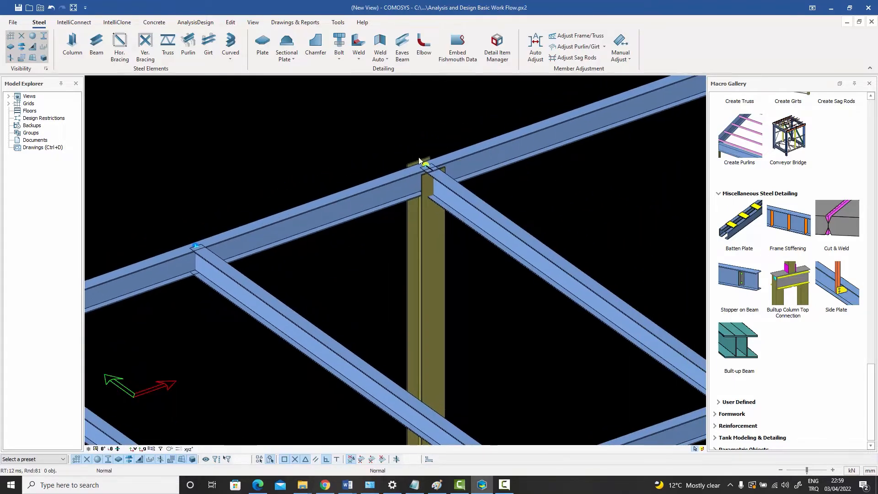
scroll(424, 170, "up", 2)
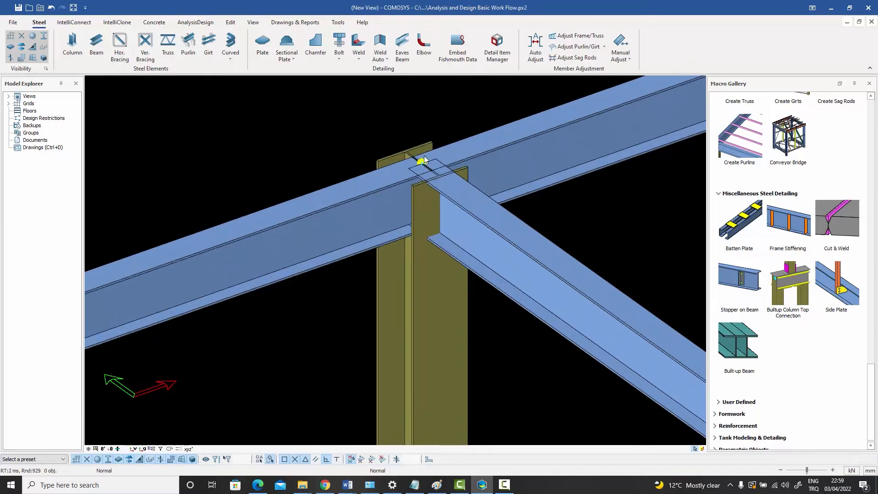
scroll(430, 163, "down", 5)
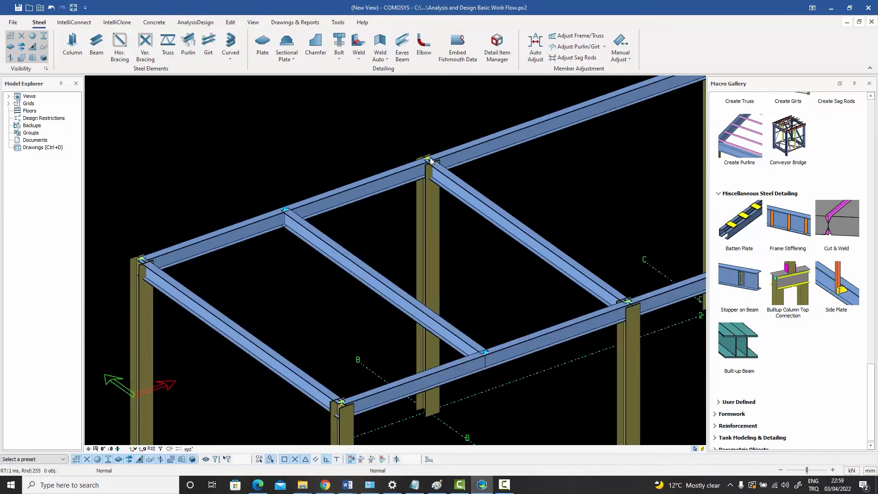
scroll(307, 209, "up", 5)
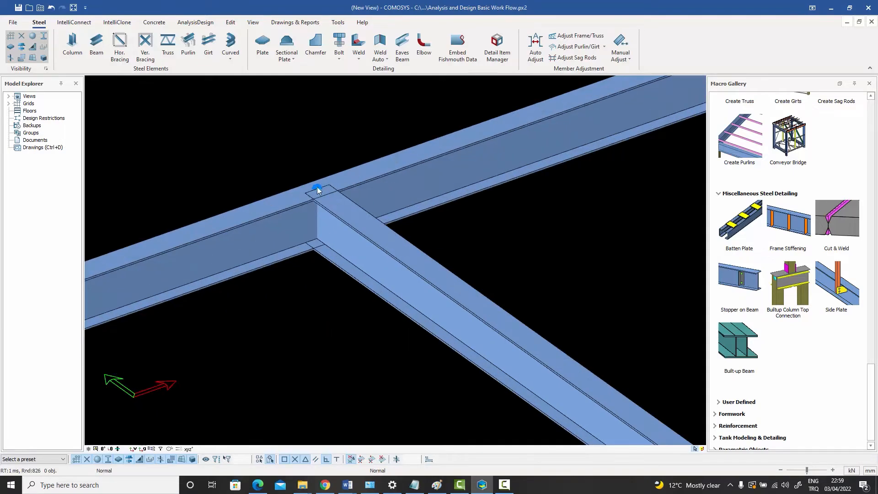
scroll(318, 189, "down", 4)
middle_click_drag(217, 245, 233, 236)
scroll(205, 229, "up", 5)
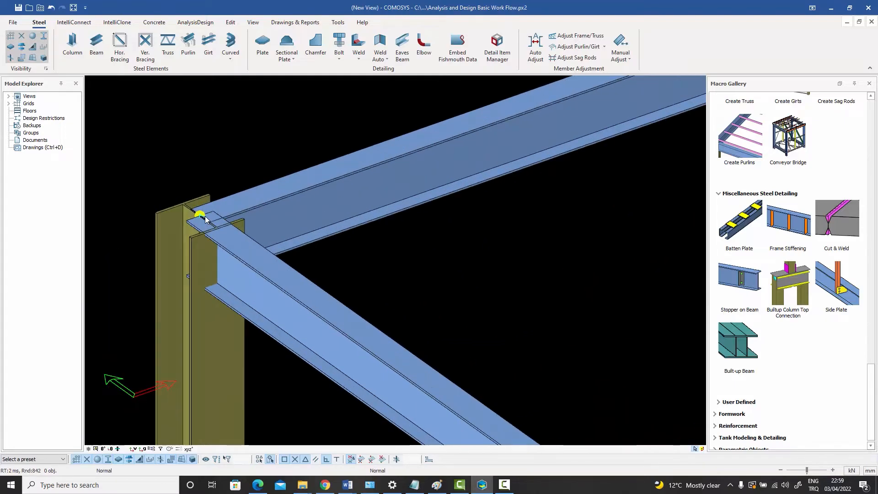
Inspect the members meeting at the A-2 column top and review the general properties of their joint
left_click(200, 215)
left_click(322, 173)
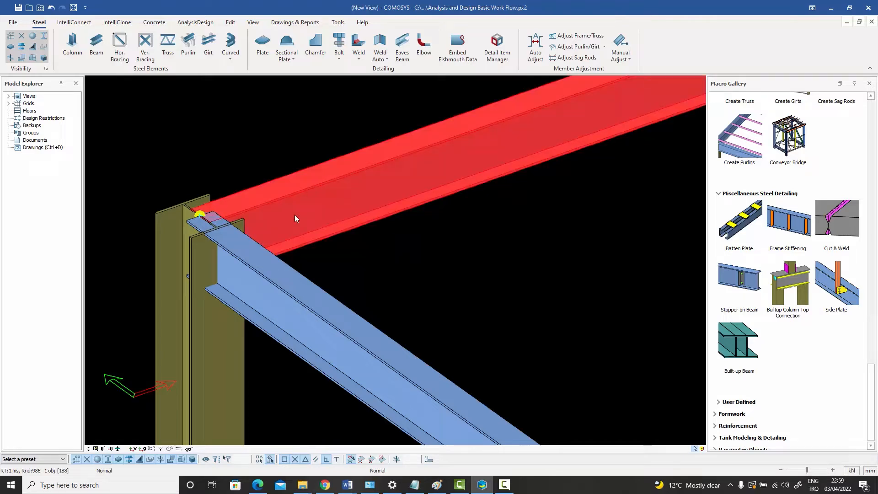
left_click(281, 285)
left_click(200, 283)
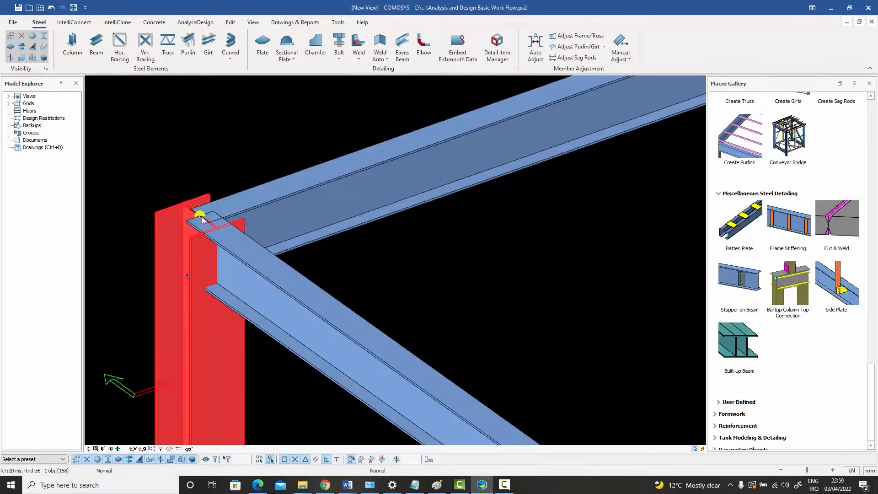
left_click(223, 137)
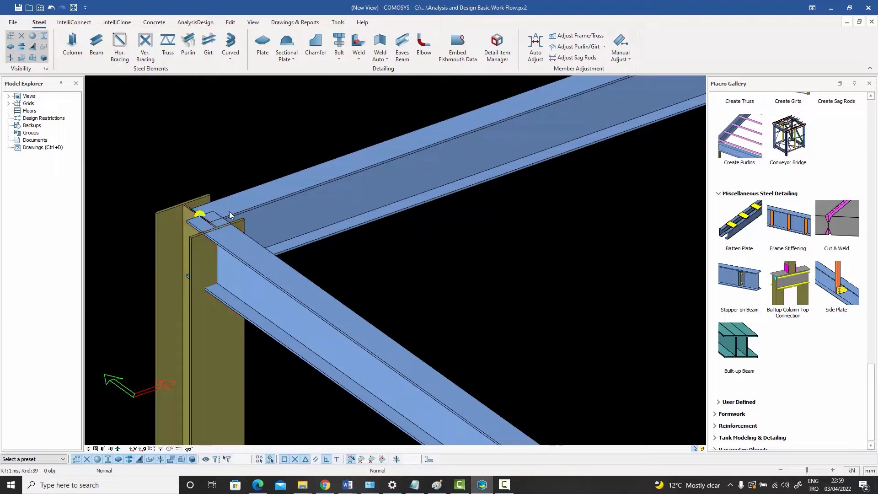
double_click(200, 216)
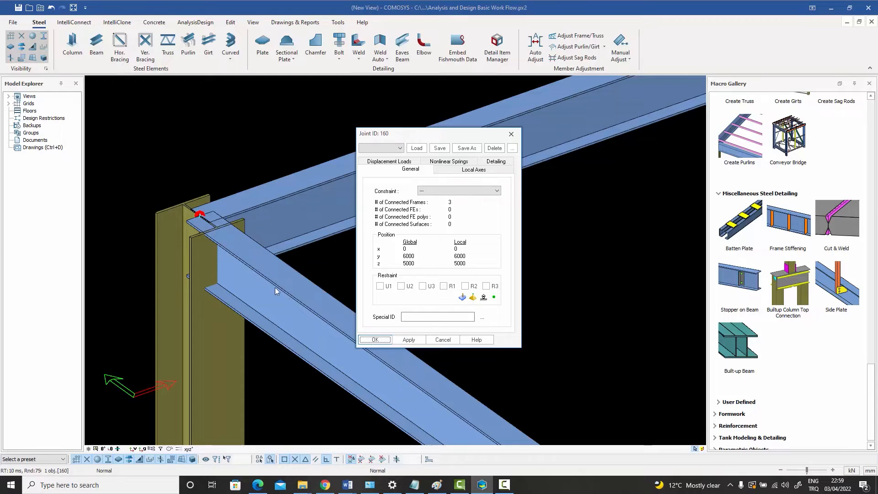
left_click(511, 133)
Inspect the joint where the secondary beam meets the grid line 2 beam and review its general properties
scroll(426, 257, "down", 3)
scroll(392, 231, "up", 5)
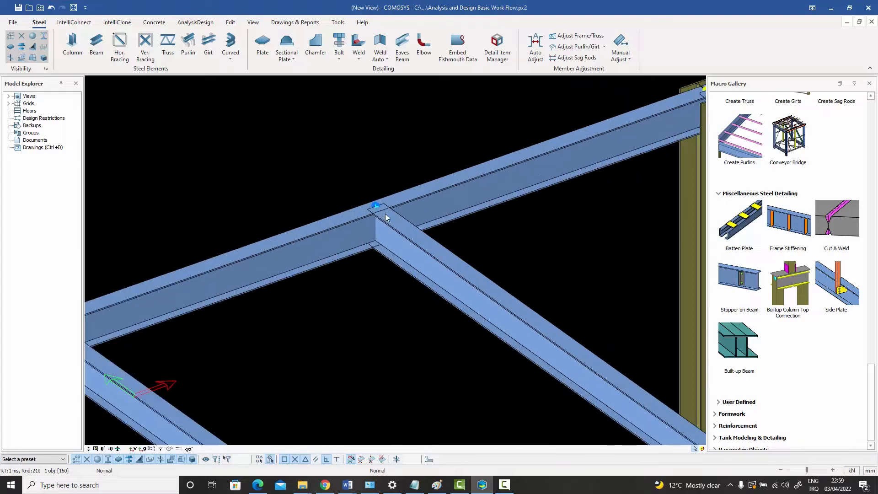
scroll(385, 214, "up", 1)
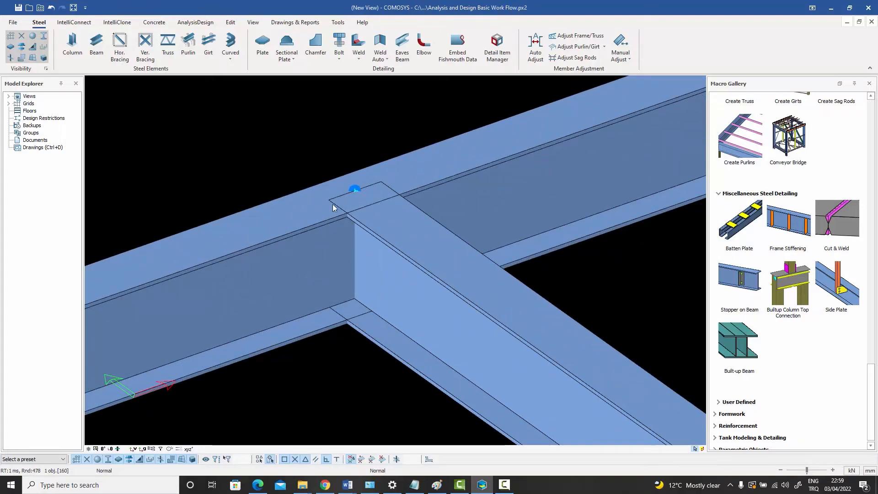
left_click(277, 222)
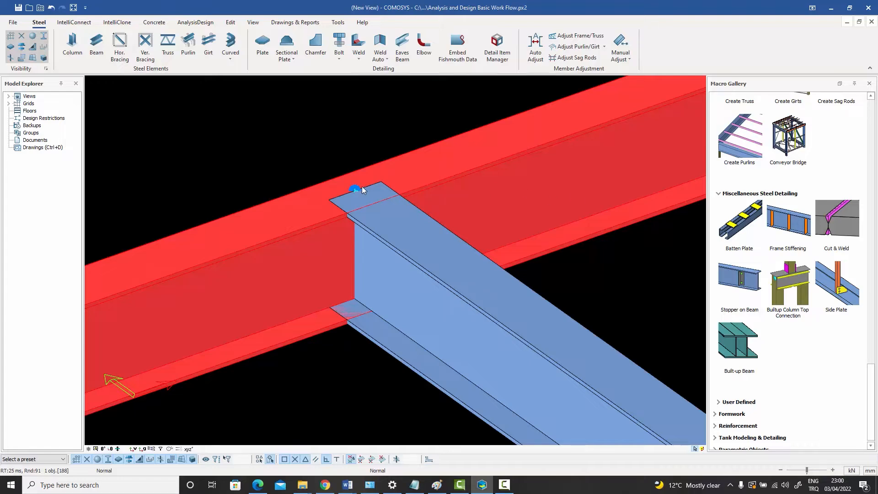
left_click(314, 139)
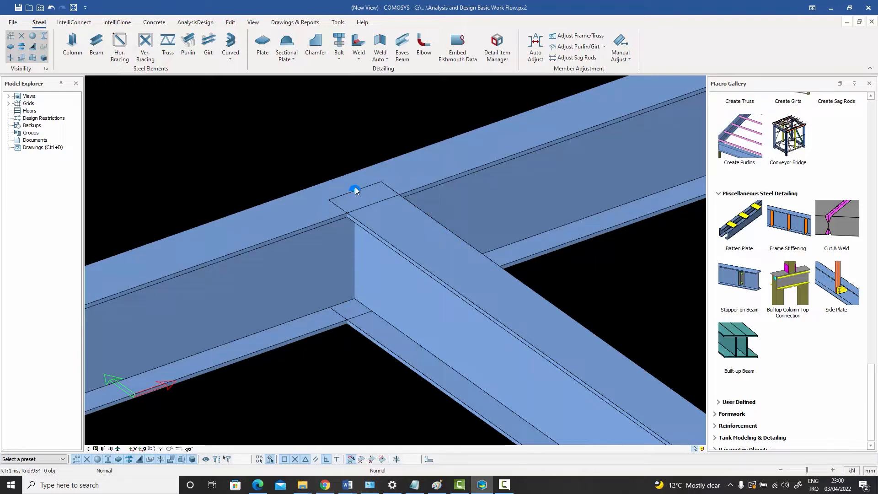
double_click(355, 189)
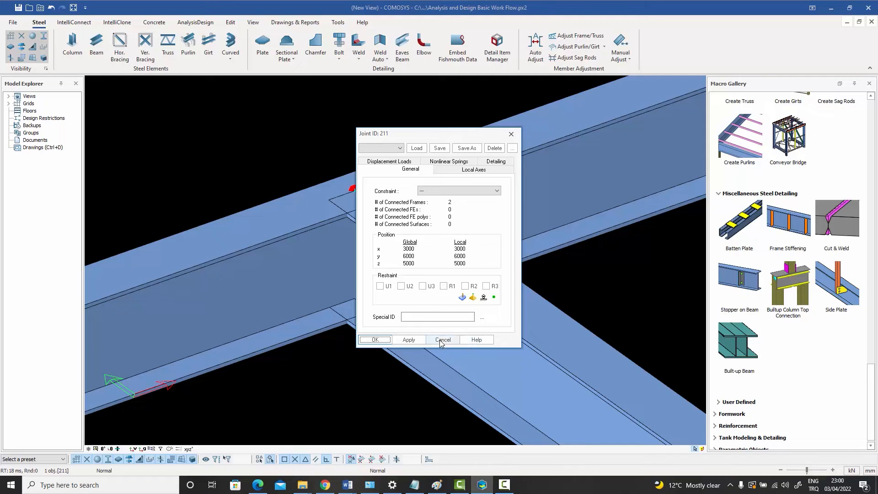
left_click_drag(427, 139, 523, 136)
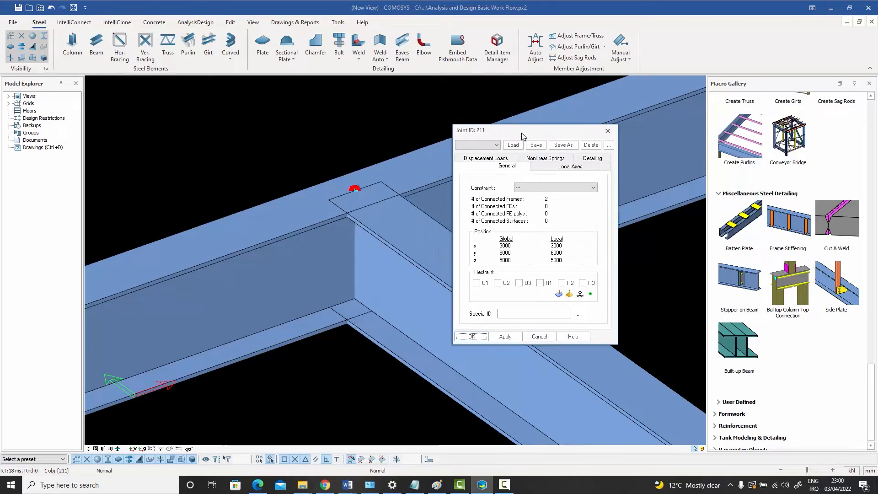
left_click(539, 337)
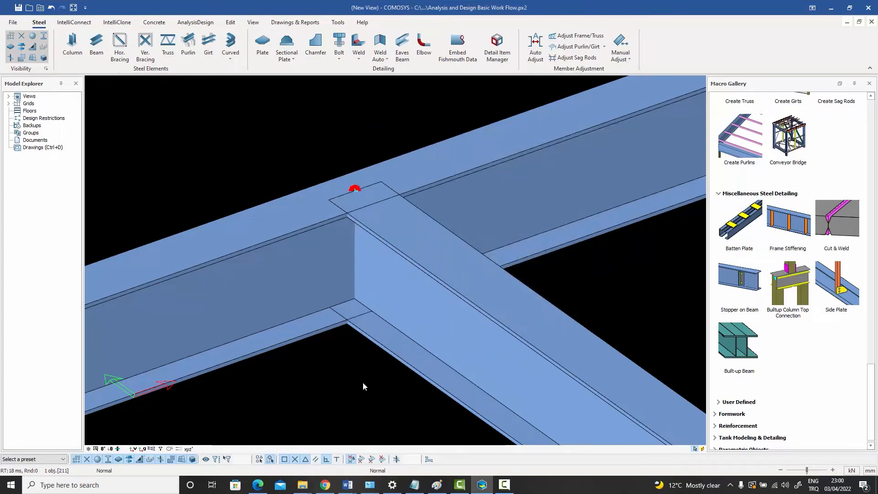
left_click(350, 382)
Switch the display of the whole frame from solid profiles to single-line members
scroll(343, 292, "down", 7)
middle_click_drag(343, 291, 309, 182)
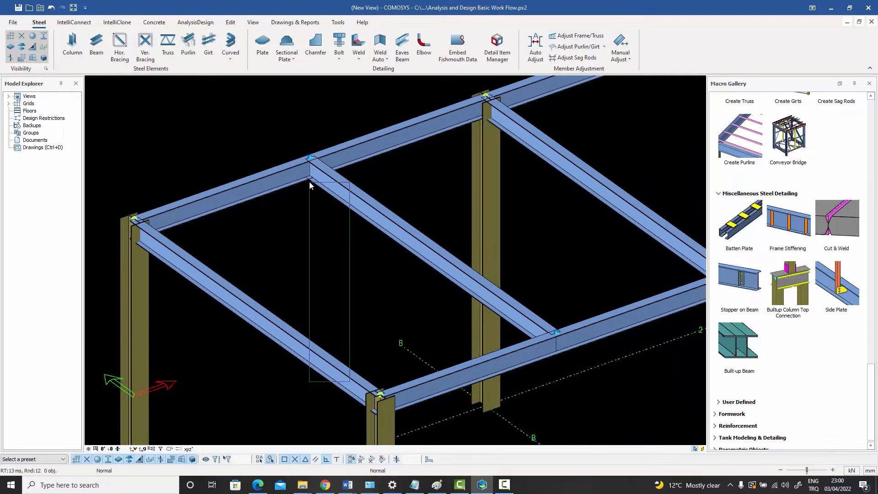
right_click(312, 207)
left_click(328, 216)
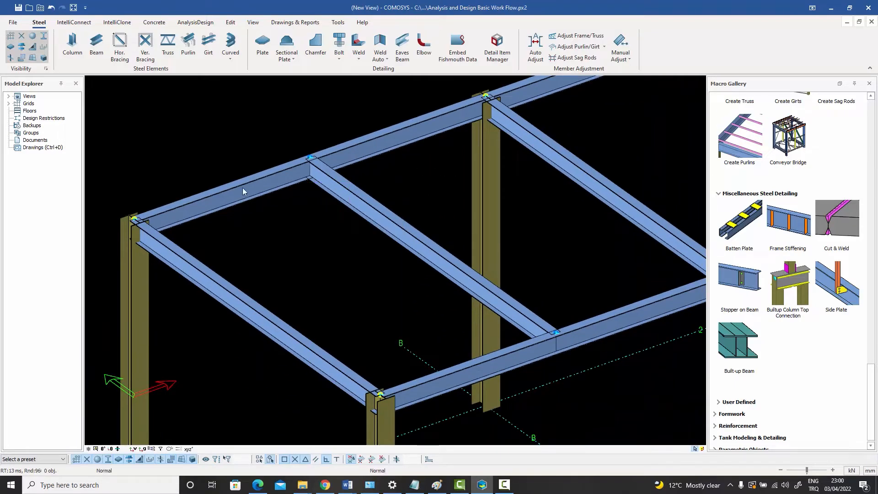
middle_click_drag(484, 172, 375, 192)
scroll(434, 185, "down", 4)
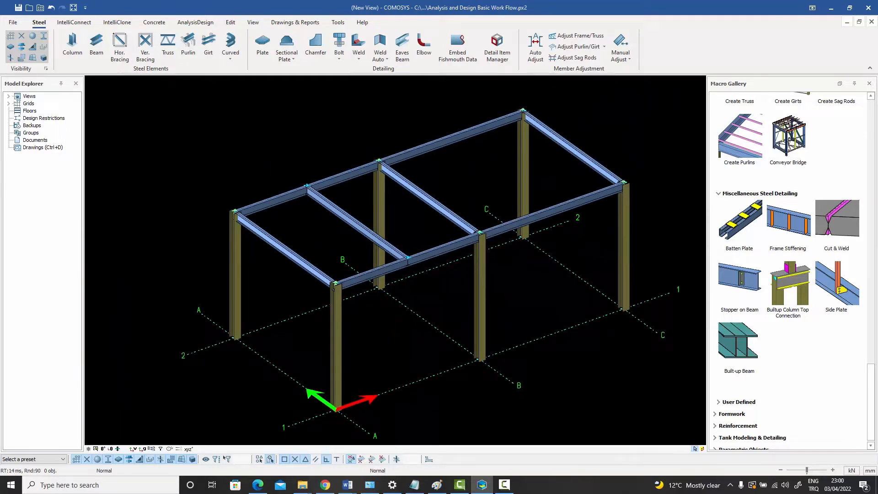
key("Tab")
key("Tab")
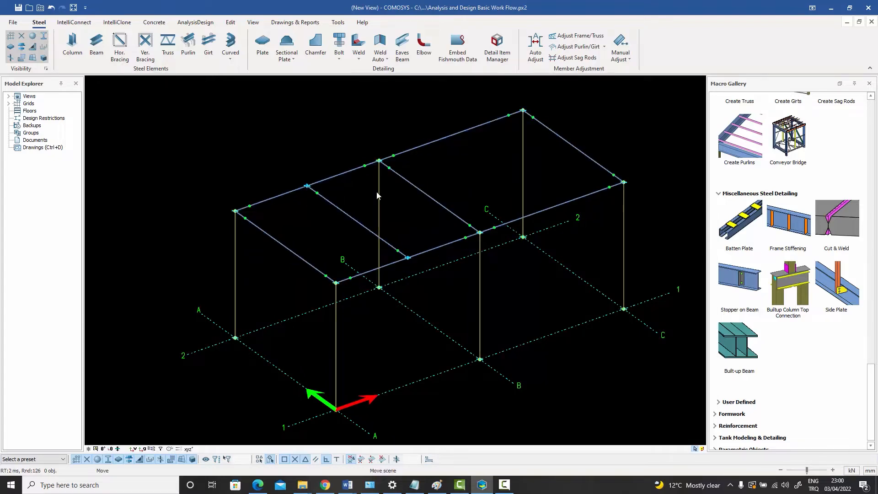
middle_click_drag(377, 191, 371, 199)
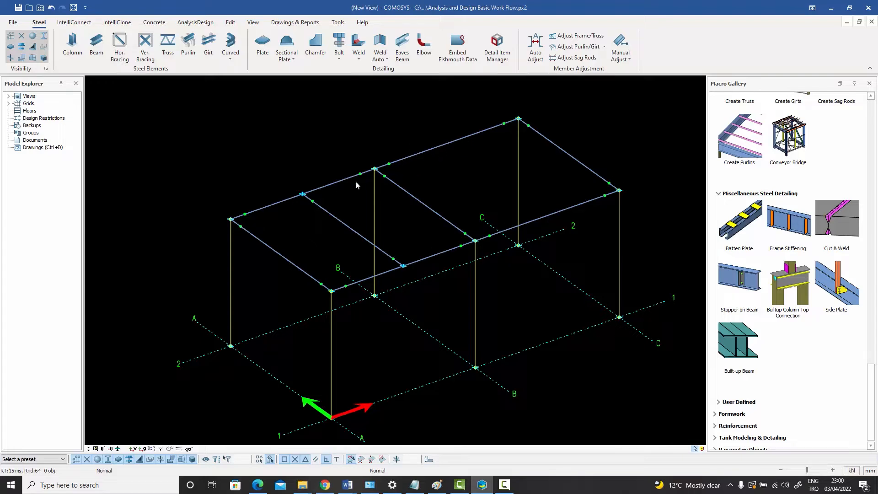
Examine the release markers at the beam ends and review the Analysis releases of the A–B beam on grid line 2
scroll(274, 179, "up", 5)
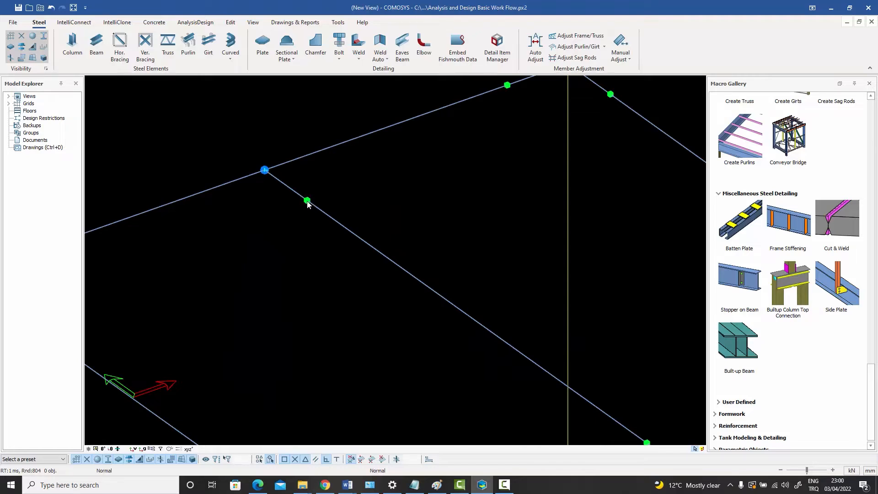
middle_click_drag(507, 87, 428, 142)
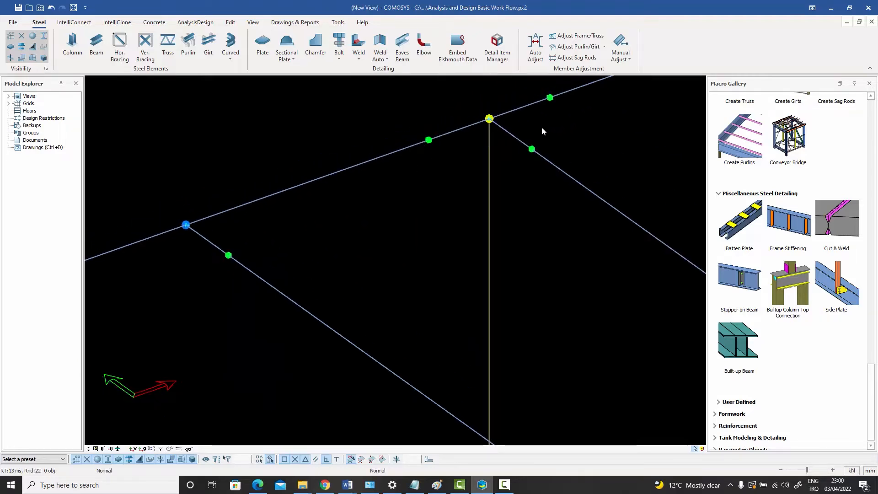
scroll(498, 157, "down", 3)
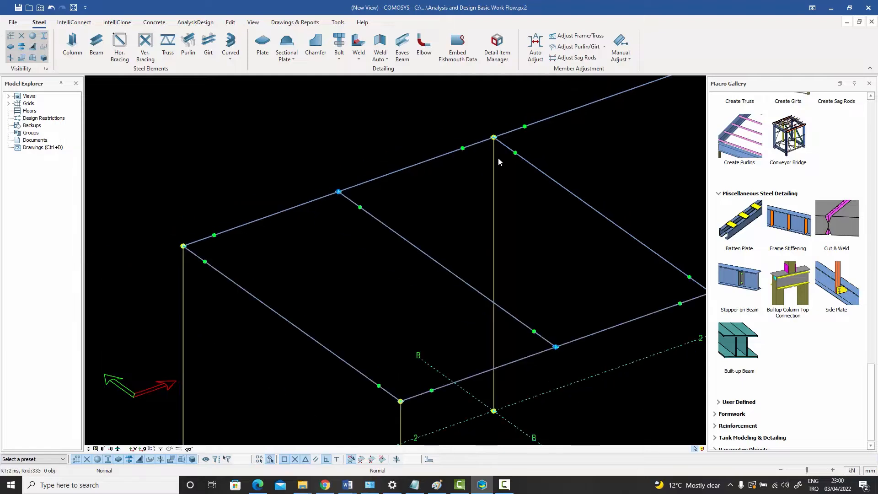
middle_click_drag(504, 171, 374, 186)
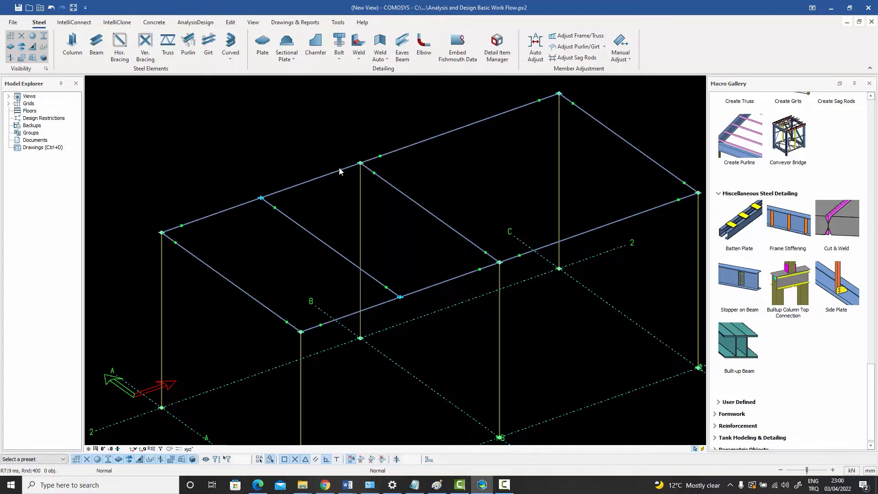
left_click(323, 178)
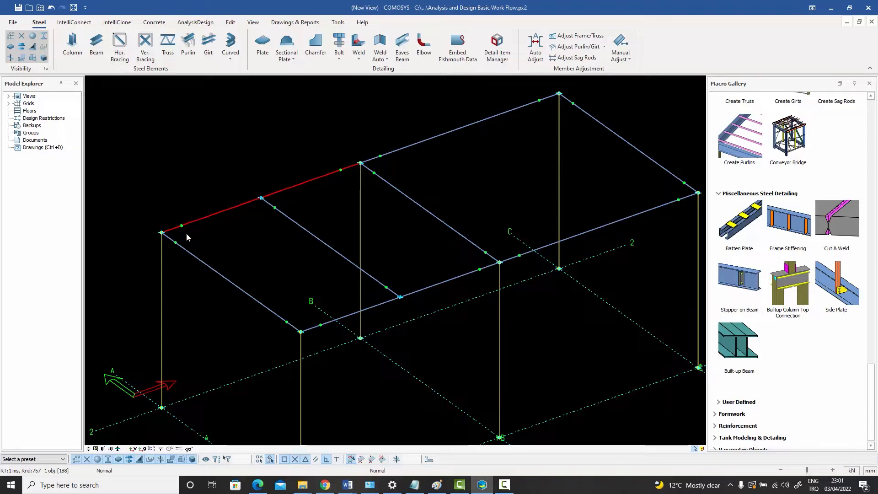
double_click(316, 178)
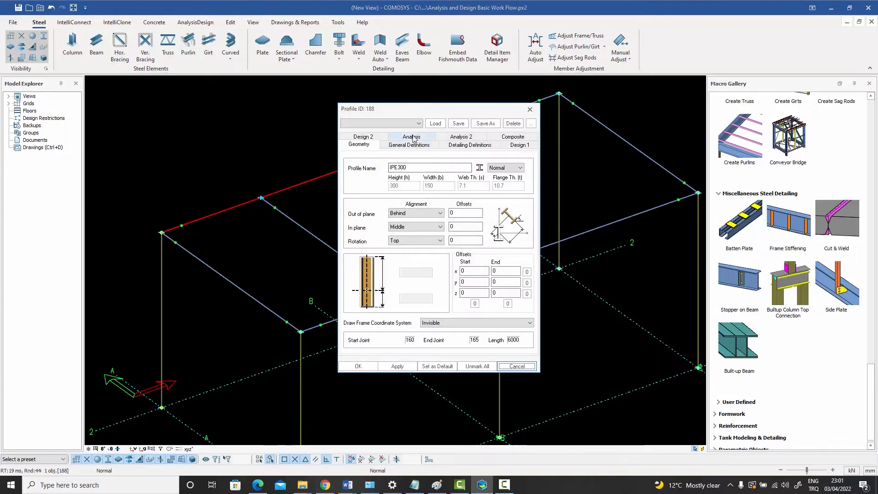
left_click(410, 136)
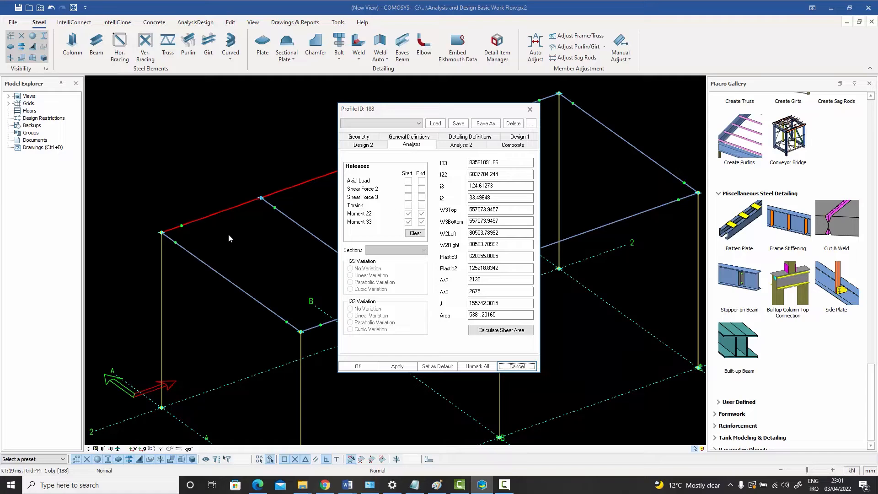
left_click(510, 366)
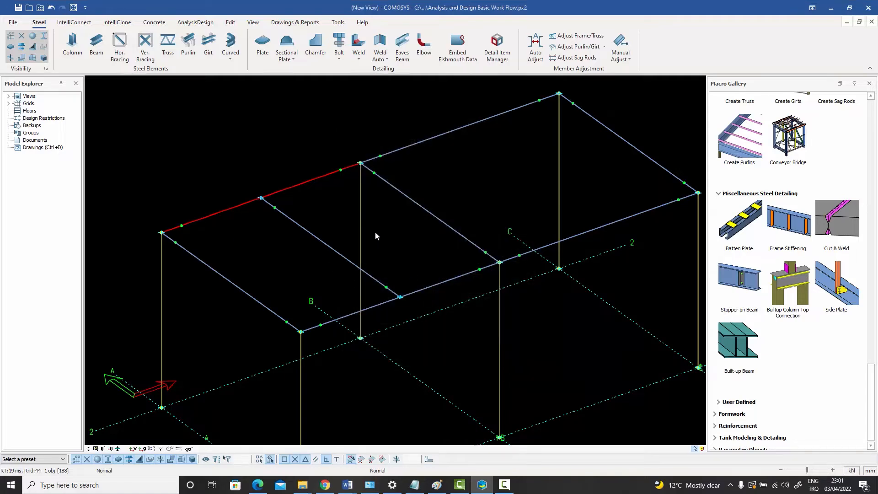
left_click(382, 234)
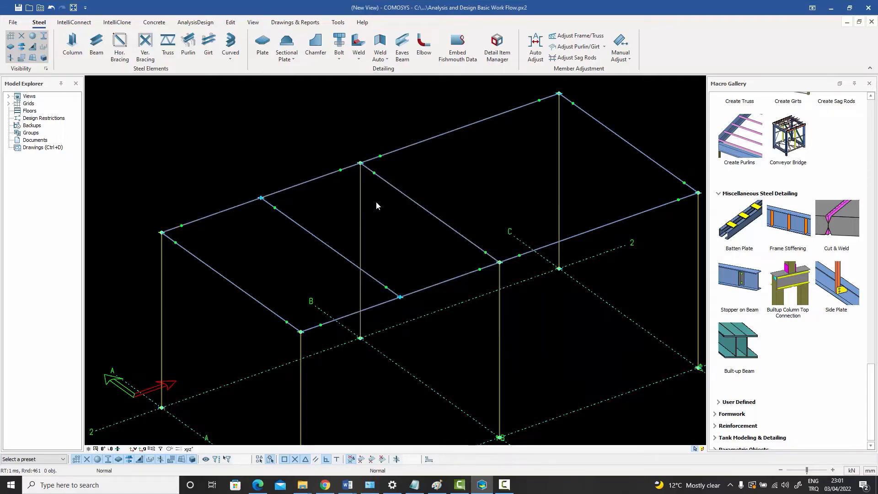
Compare the secondary beam with the A–B beam on grid line 2 and recheck that main beam's start and end releases
left_click(319, 178)
left_click(307, 233)
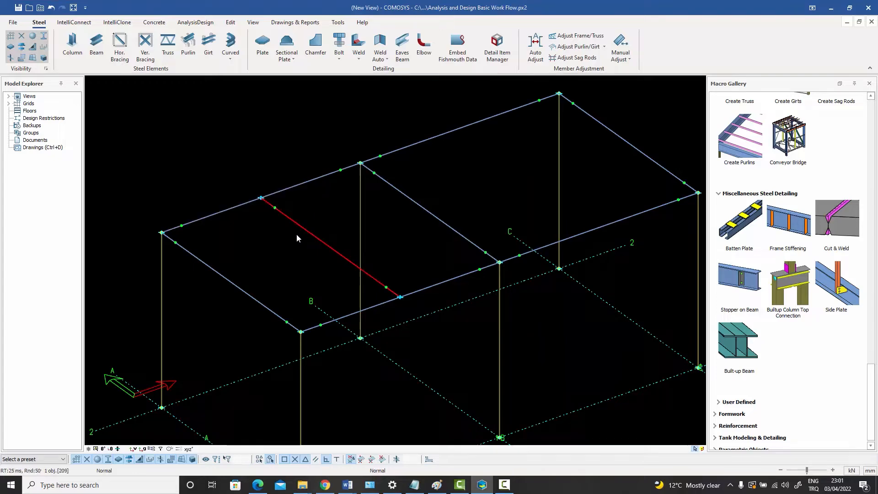
left_click(160, 291)
left_click(179, 287)
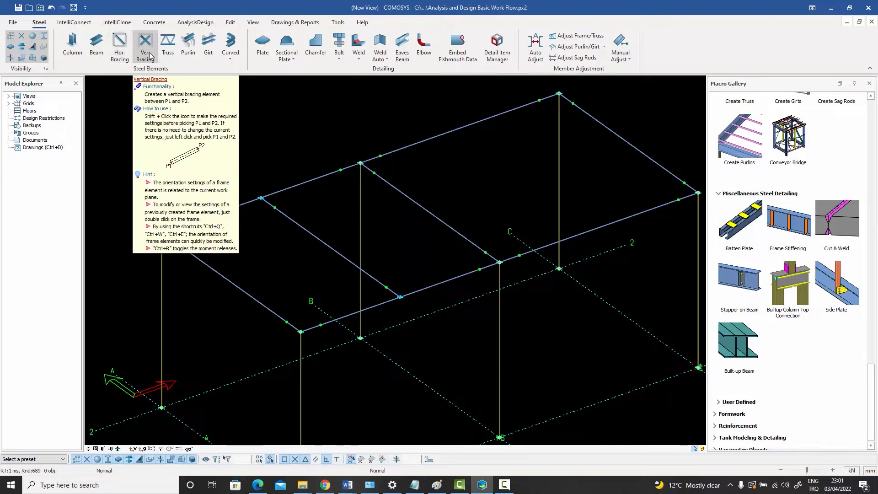
double_click(319, 179)
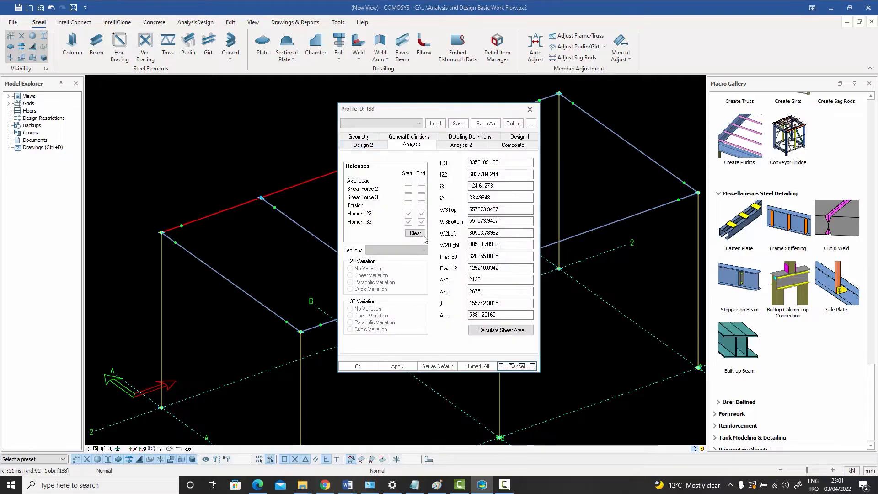
left_click(520, 367)
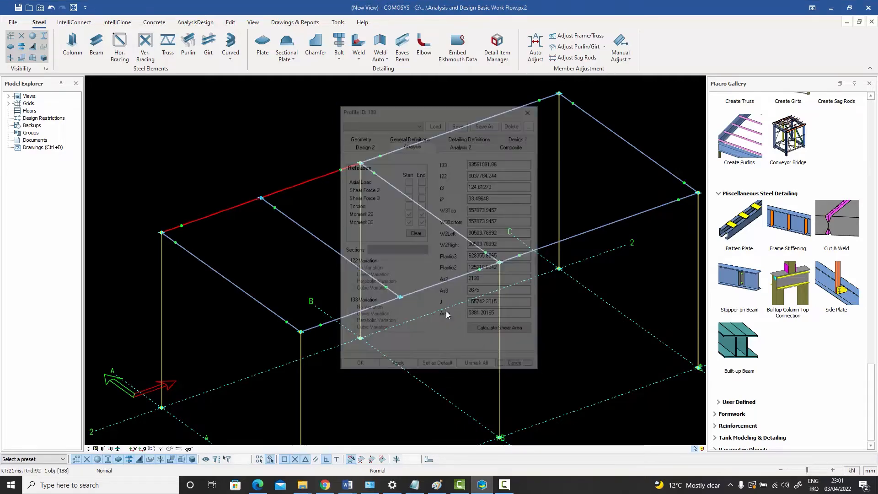
Reopen the Analysis properties of the A–B beam on grid line 2 and review its moment releases at both ends
left_click(310, 182)
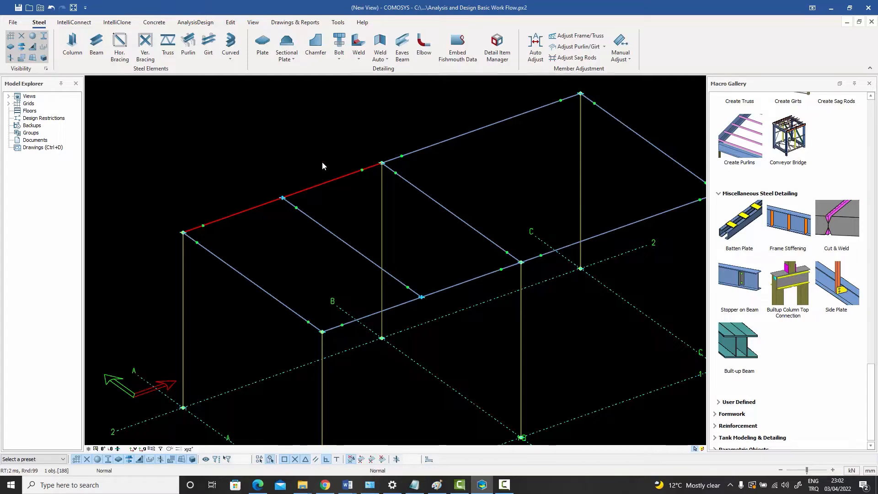
left_click(345, 197)
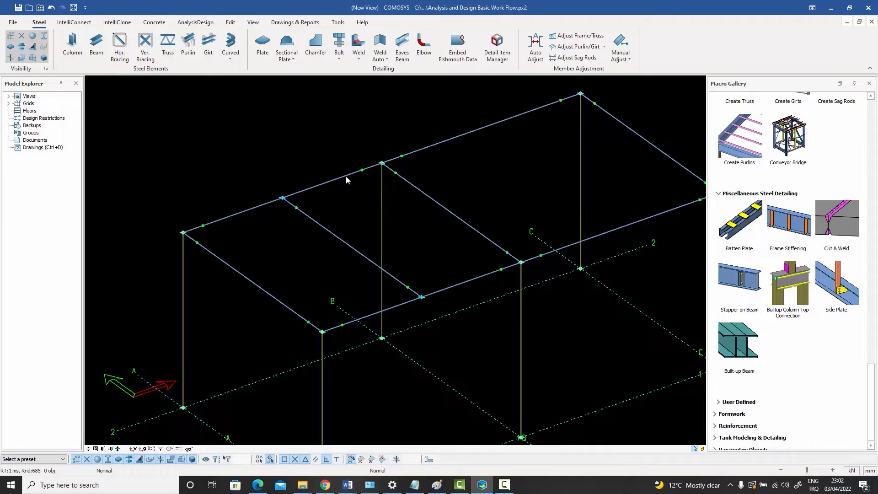
double_click(346, 177)
left_click(409, 213)
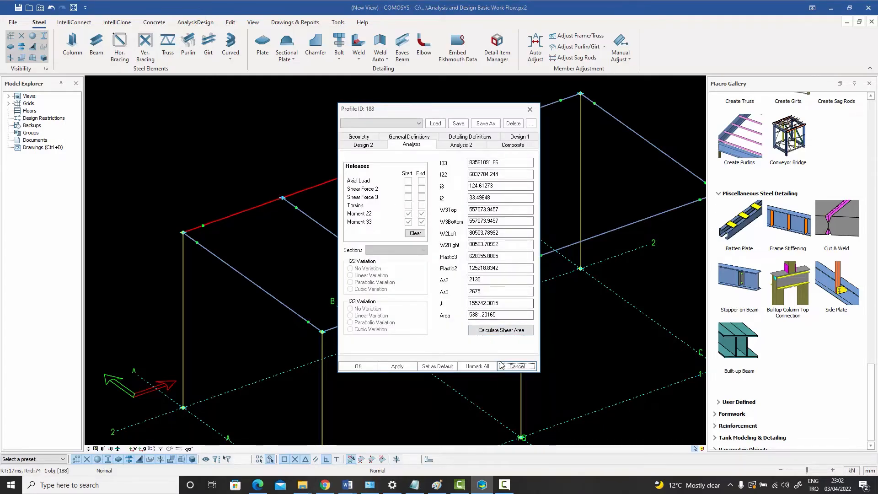
left_click(517, 367)
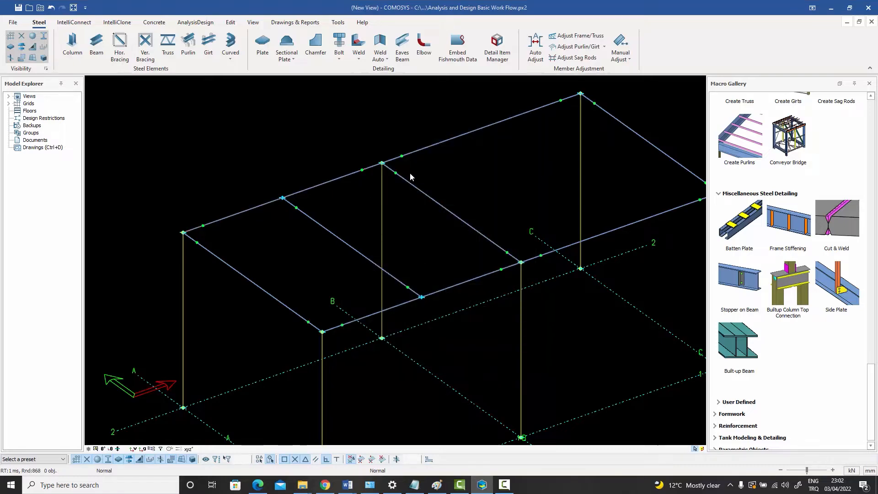
Turn off the visibility of Release Symbols for the whole frame
middle_click_drag(415, 206, 360, 198)
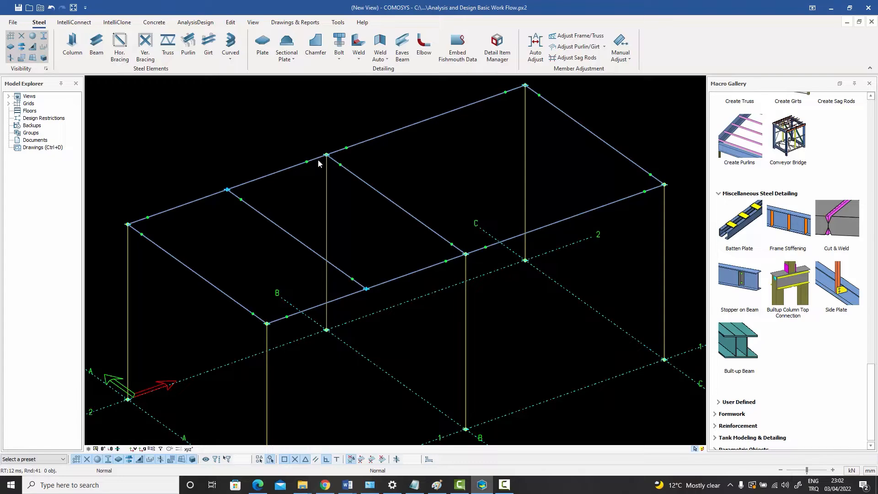
scroll(369, 202, "down", 3)
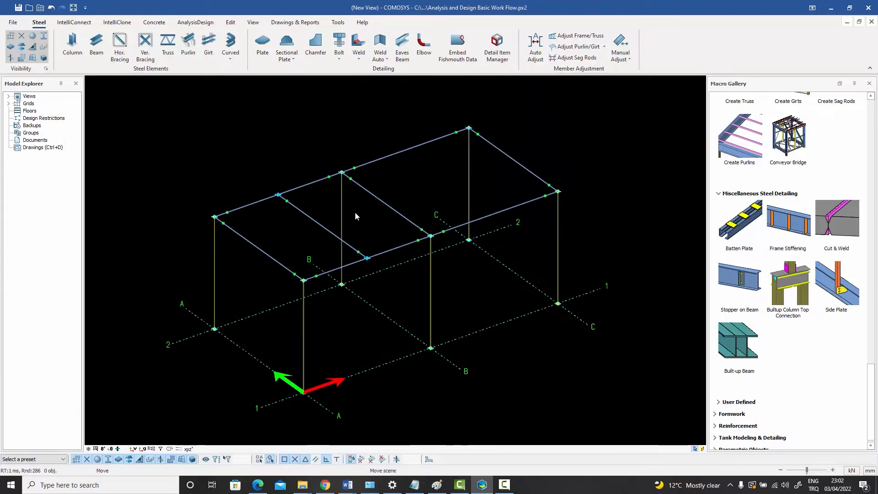
middle_click_drag(354, 212, 366, 206)
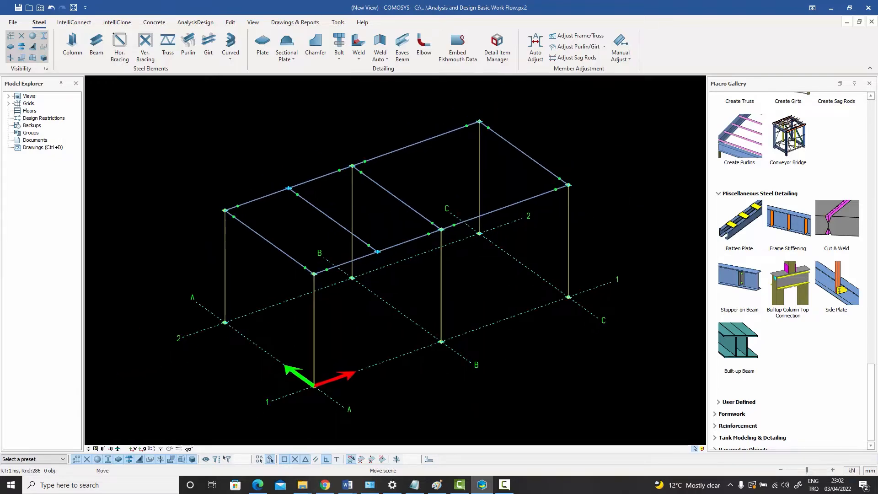
left_click(46, 69)
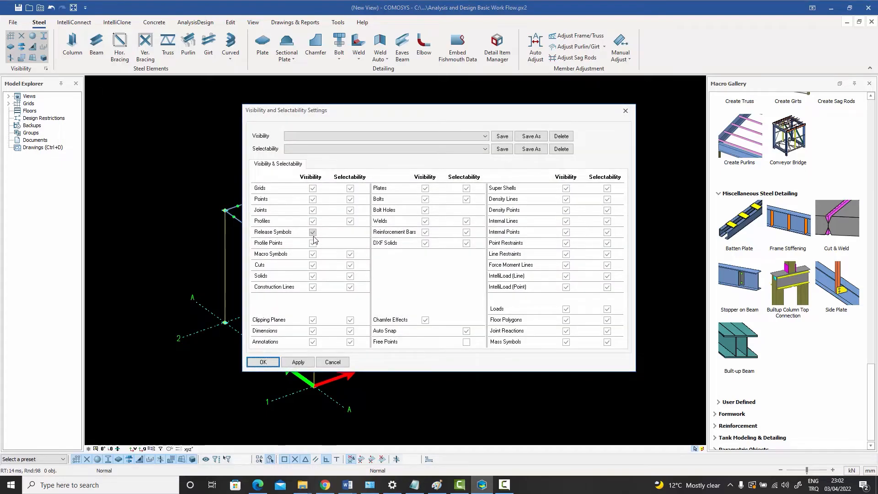
left_click(263, 362)
scroll(328, 209, "up", 2)
scroll(301, 229, "up", 1)
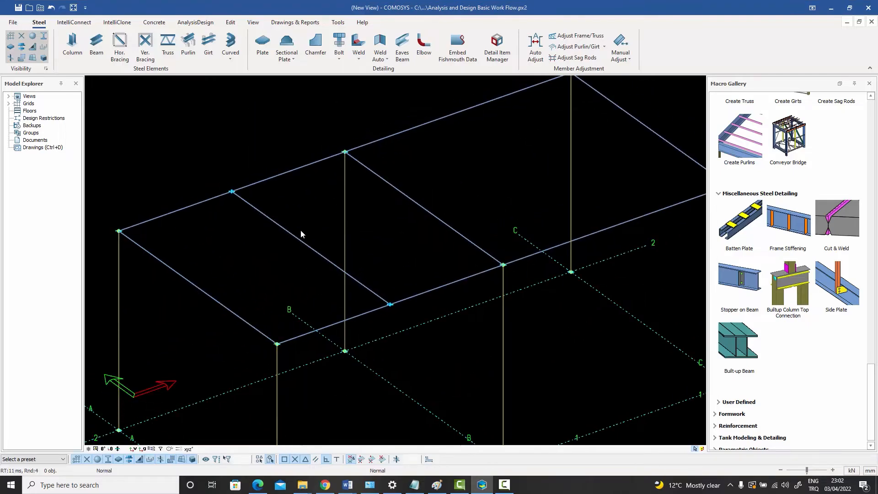
Show solid profiles and draw a beam from the grid line A beam's midpoint to a point offset dx-2 from the secondary beam's midpoint
scroll(298, 231, "down", 3)
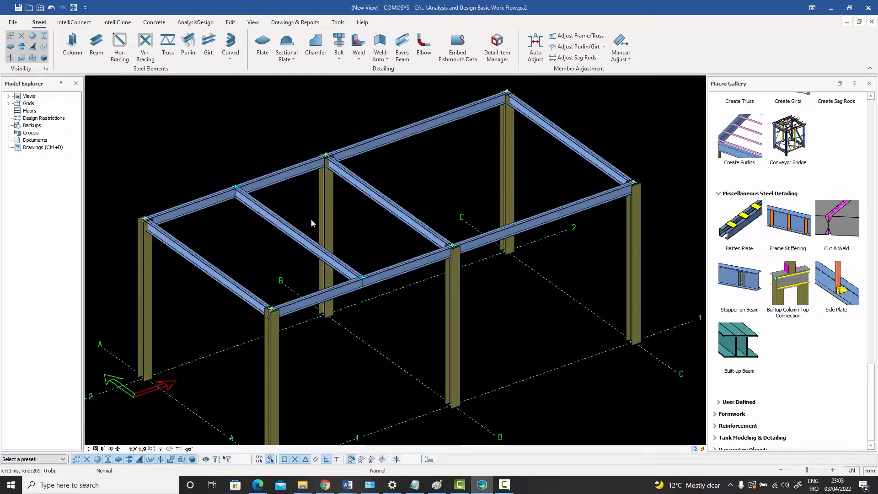
middle_click_drag(312, 219, 320, 221)
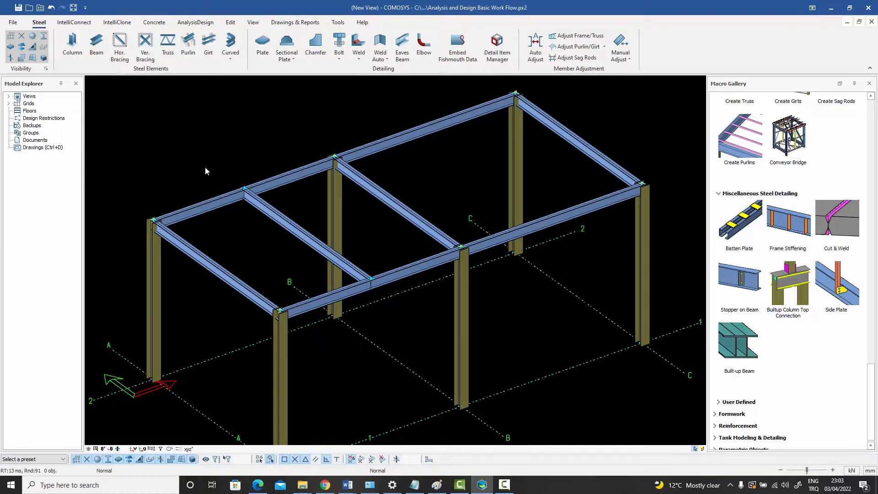
left_click(96, 46)
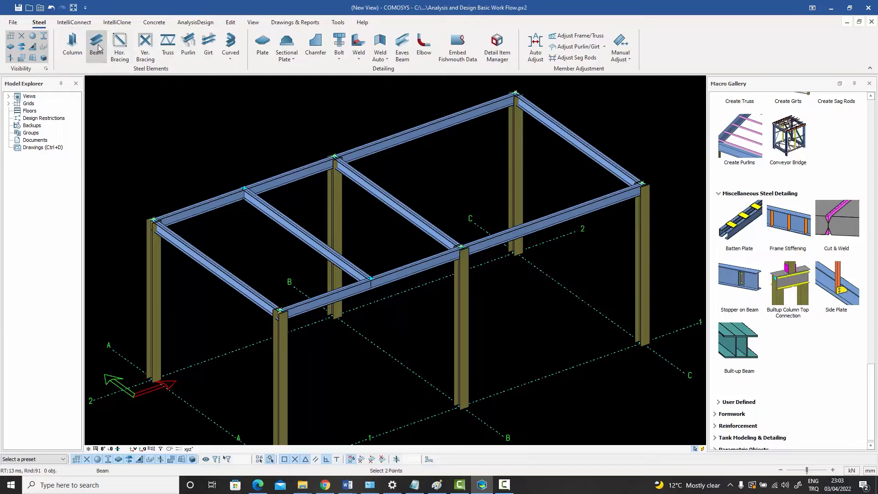
left_click(215, 266)
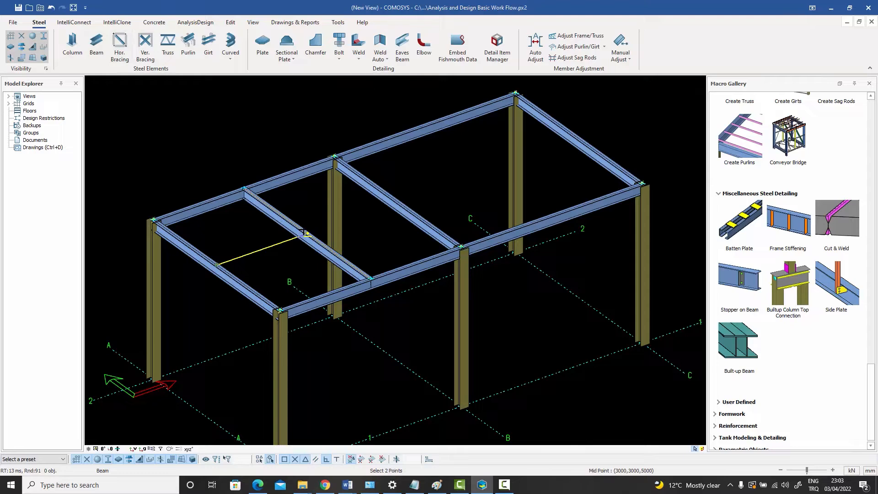
key("space")
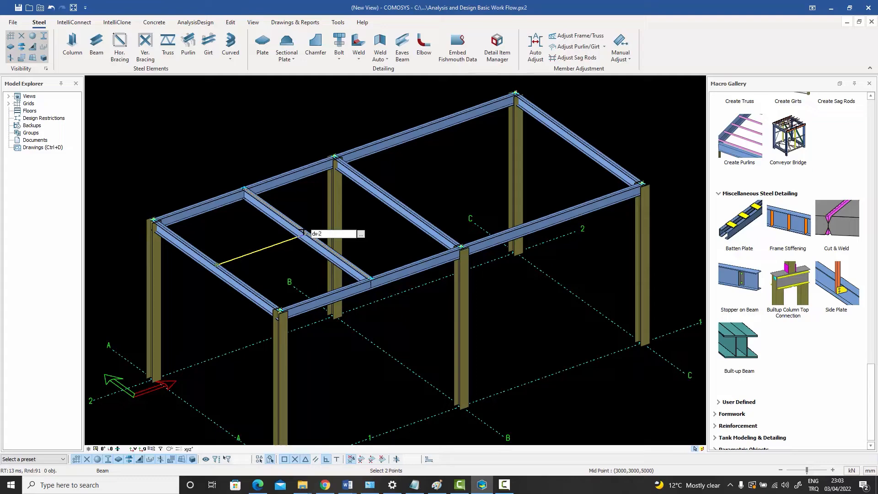
type("dx-2")
key("Return")
right_click(276, 131)
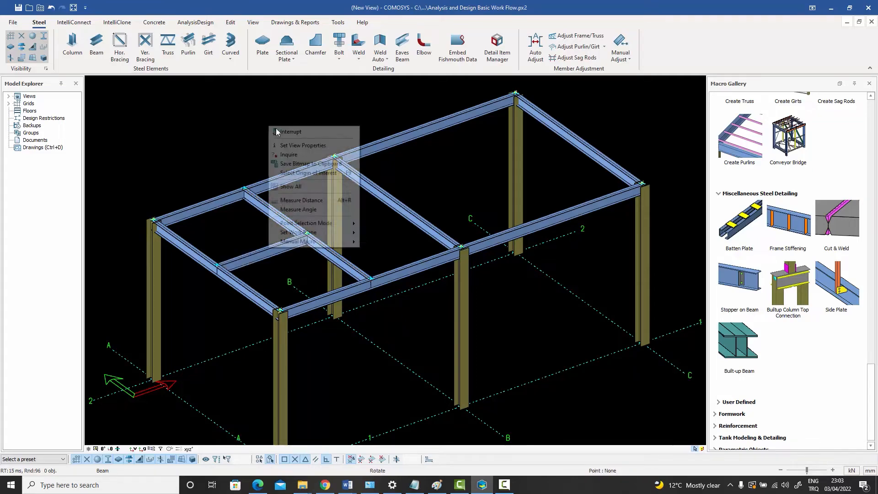
left_click(288, 131)
Examine the joint at the new beam's offset end and compare its marker with the joints at the secondary beam's ends
scroll(317, 235, "up", 5)
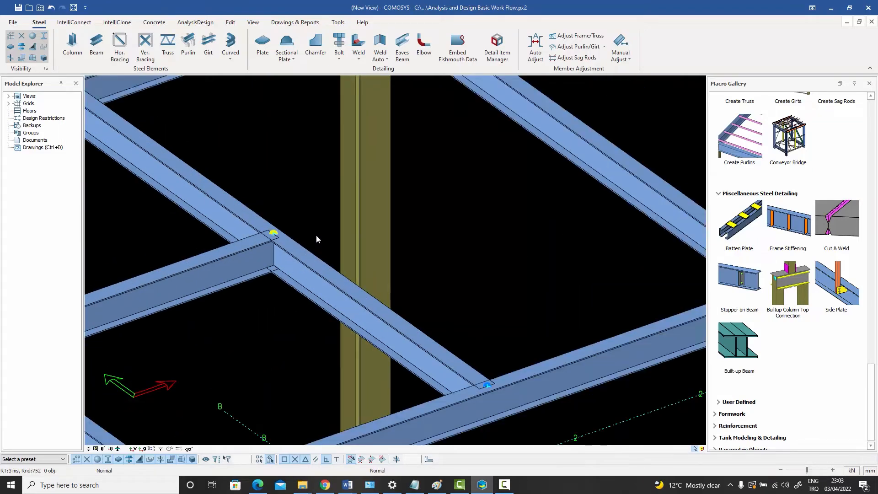
scroll(317, 235, "down", 3)
scroll(297, 235, "up", 6)
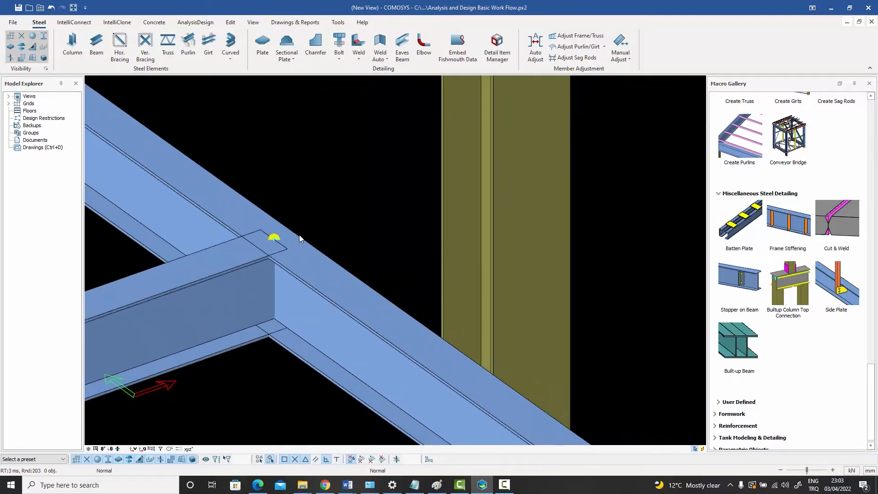
scroll(297, 237, "down", 4)
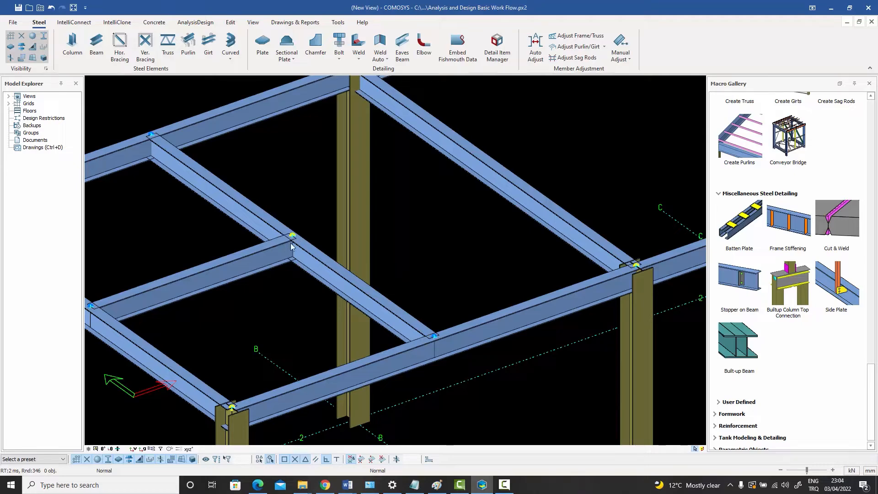
scroll(291, 246, "down", 1)
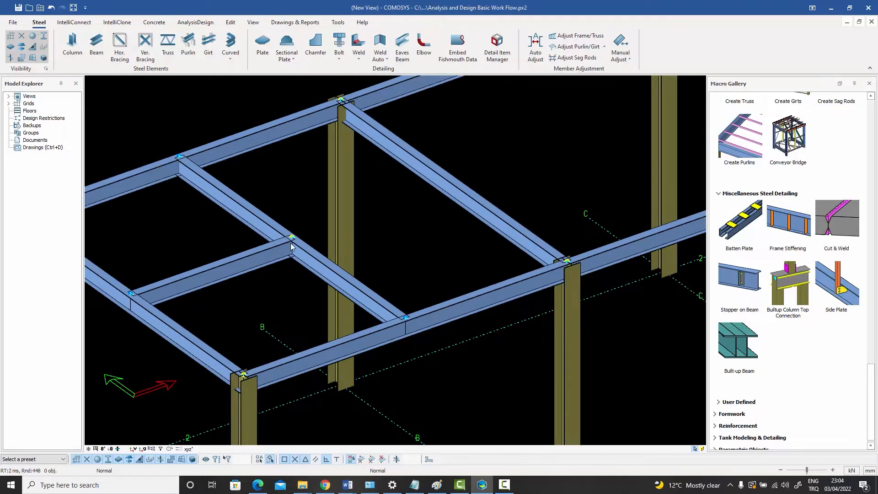
scroll(290, 246, "down", 1)
scroll(291, 246, "up", 2)
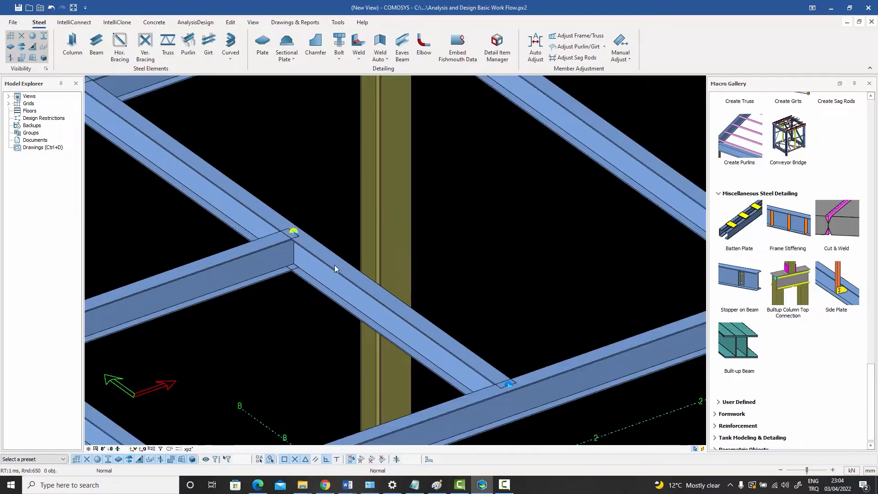
scroll(271, 213, "down", 2)
scroll(243, 201, "up", 4)
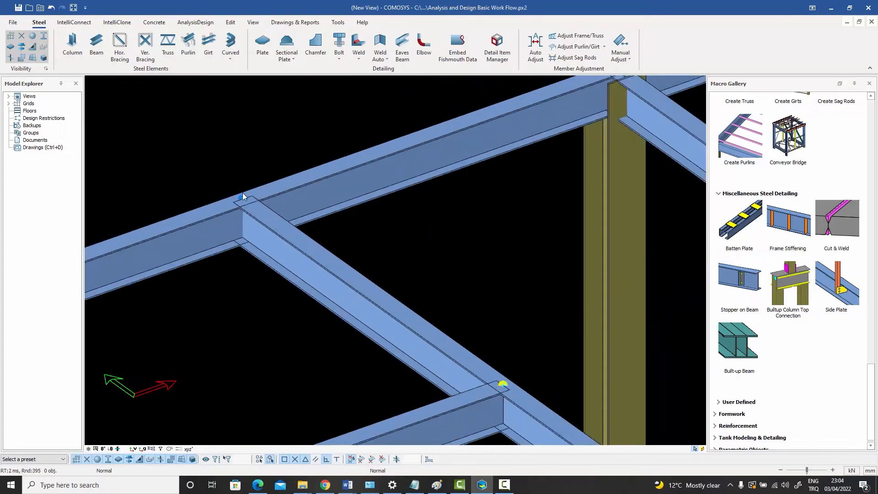
scroll(259, 205, "down", 3)
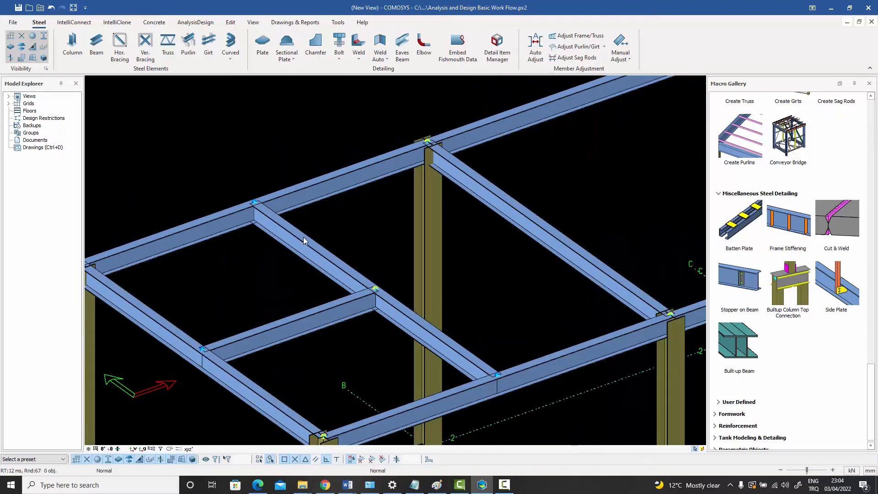
Select the secondary beam to check how it meets the new short beam at their joint
left_click(303, 237)
left_click(344, 226)
scroll(380, 293, "up", 4)
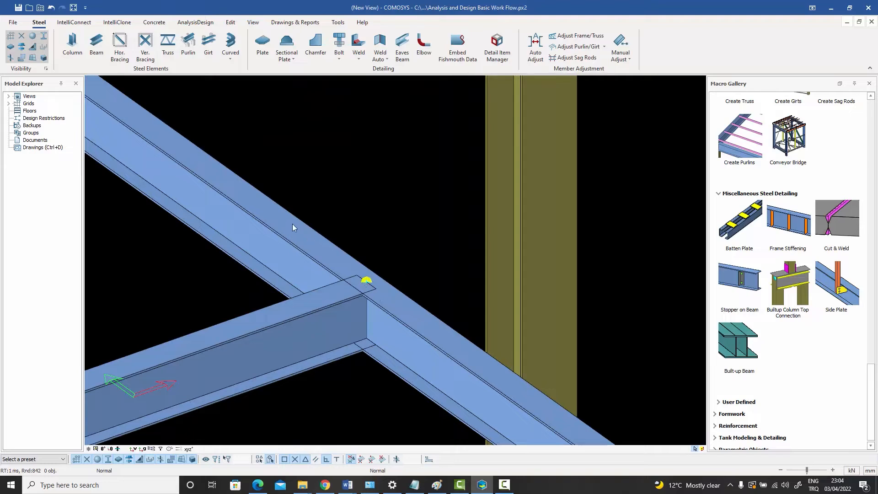
left_click(303, 312)
left_click(295, 243)
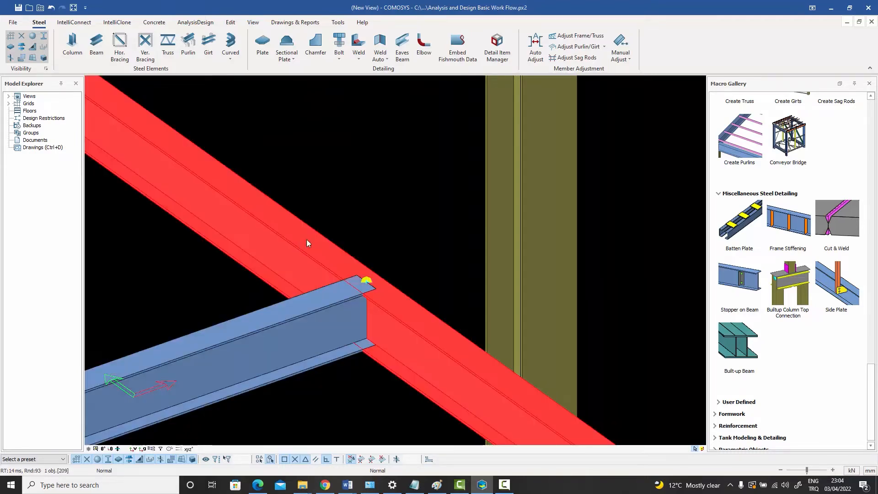
left_click(361, 213)
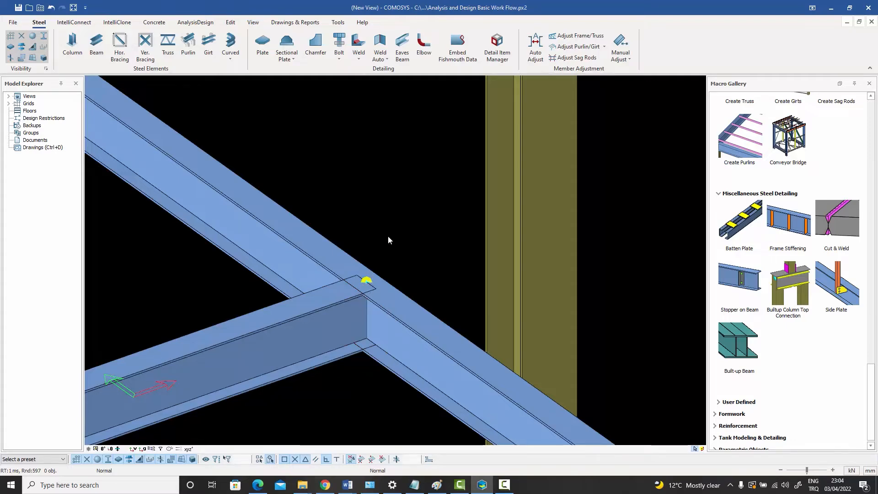
Switch the frame display to single-line members and examine the new beam's end joint next to the secondary beam
key("ctrl+1")
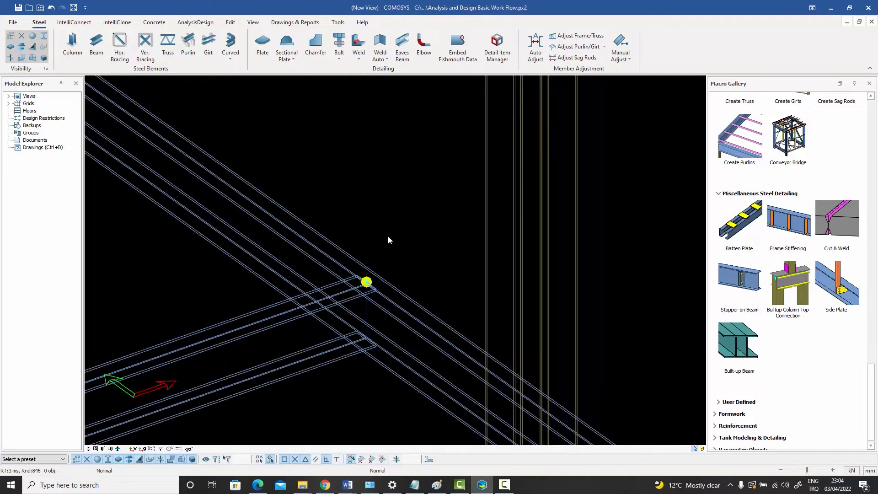
key("ctrl+2")
scroll(367, 288, "up", 4)
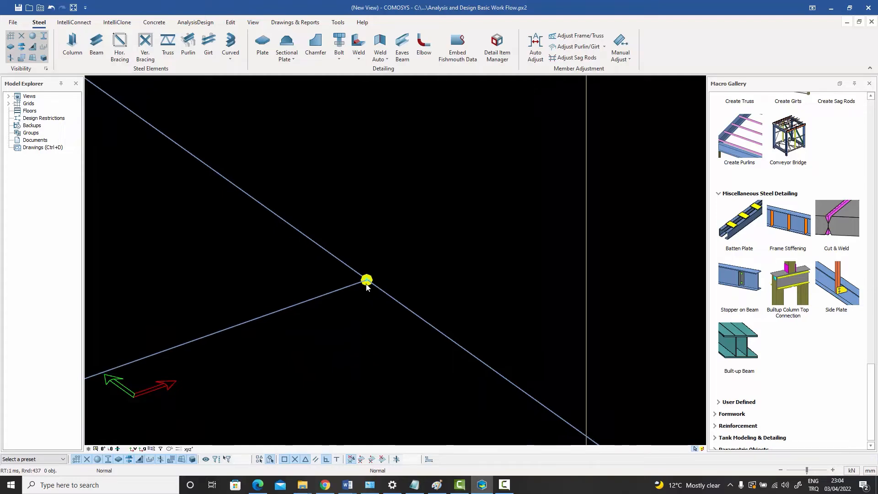
scroll(380, 280, "up", 3)
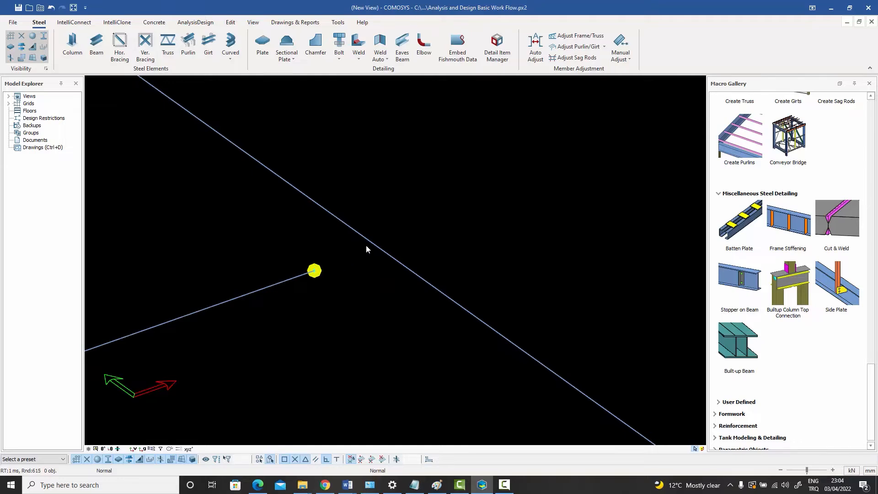
Move the new beam's end joint by 2 mm in X, with Y and Z at 0, onto the secondary beam's line
right_click(317, 274)
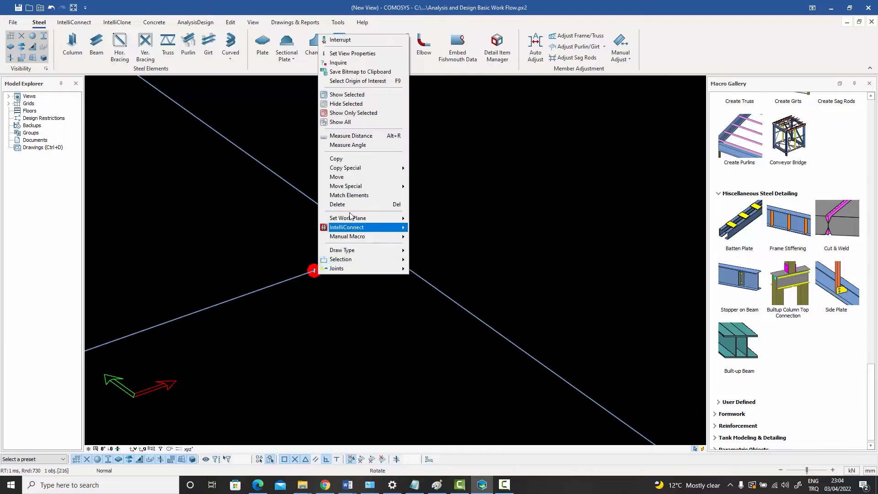
mouse_move(354, 190)
left_click(416, 185)
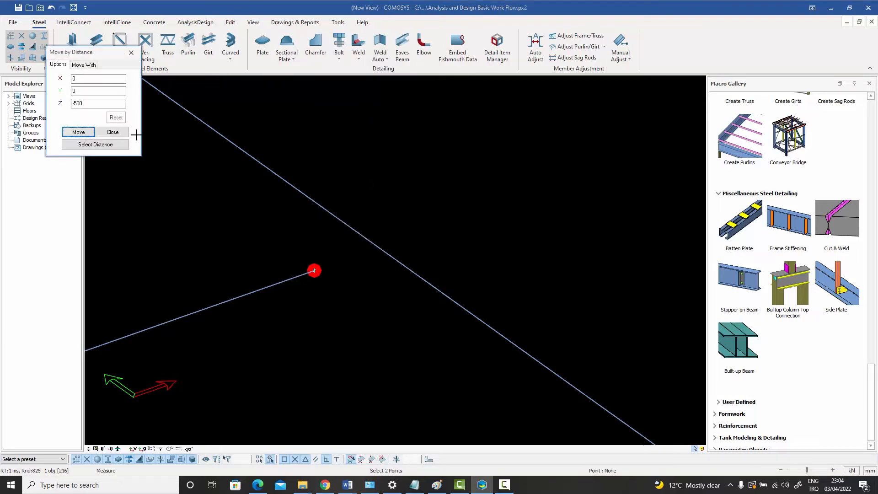
left_click(117, 118)
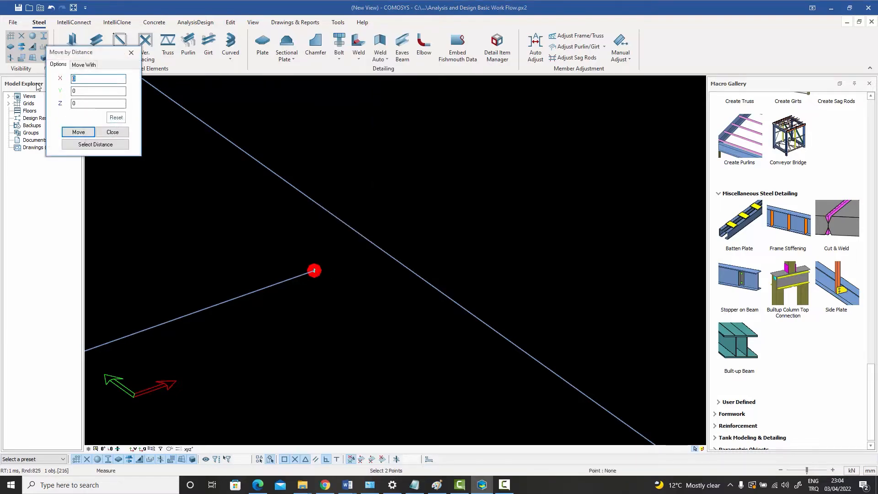
type("2")
left_click(75, 133)
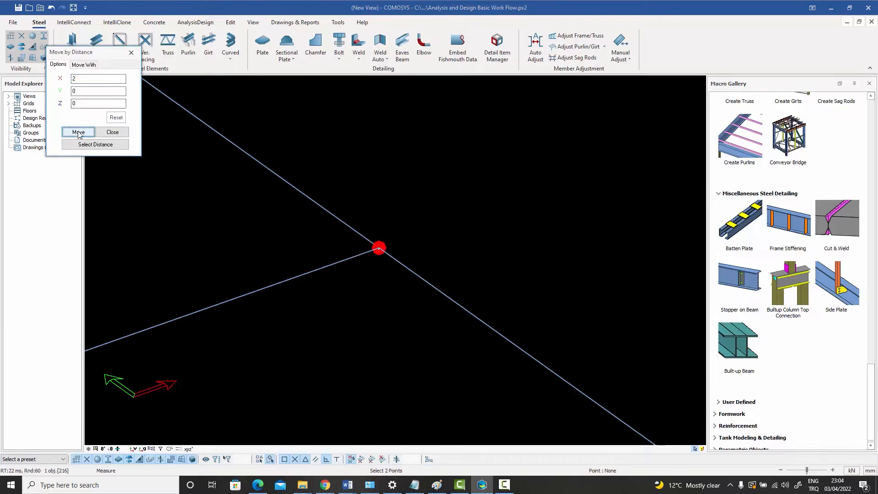
left_click(115, 134)
key("Escape")
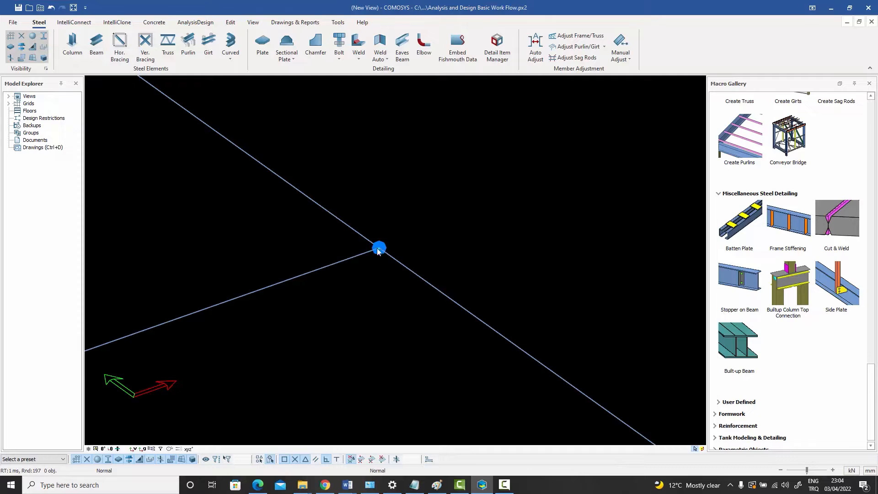
scroll(381, 254, "down", 5)
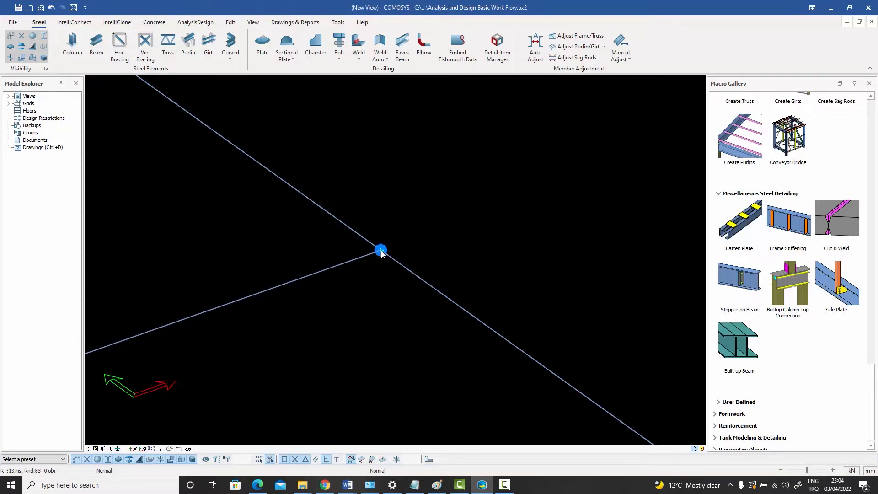
scroll(382, 253, "down", 4)
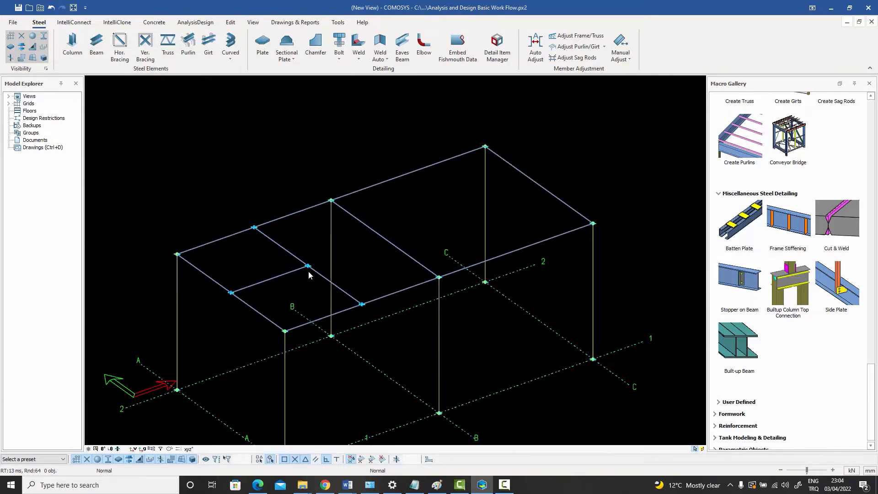
Add a beam from the middle joint of the secondary beam in bay A-B to the midpoint of the grid B cross beam
scroll(309, 271, "up", 2)
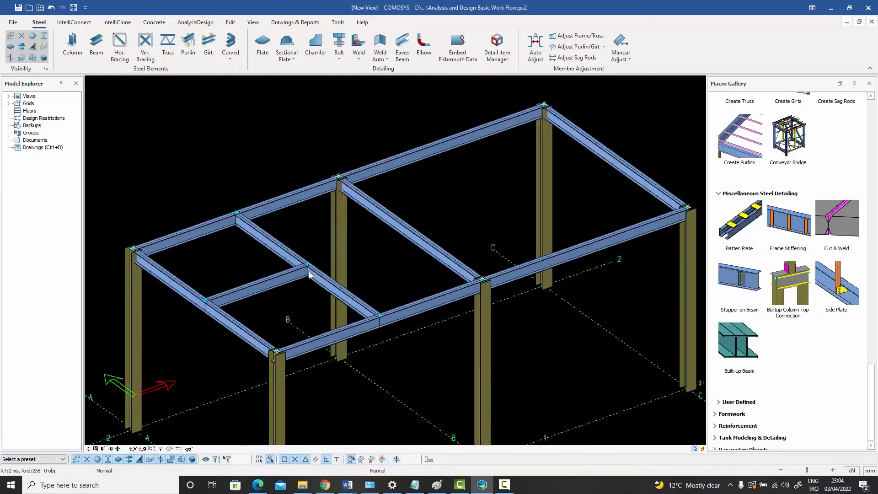
middle_click_drag(258, 273, 259, 252)
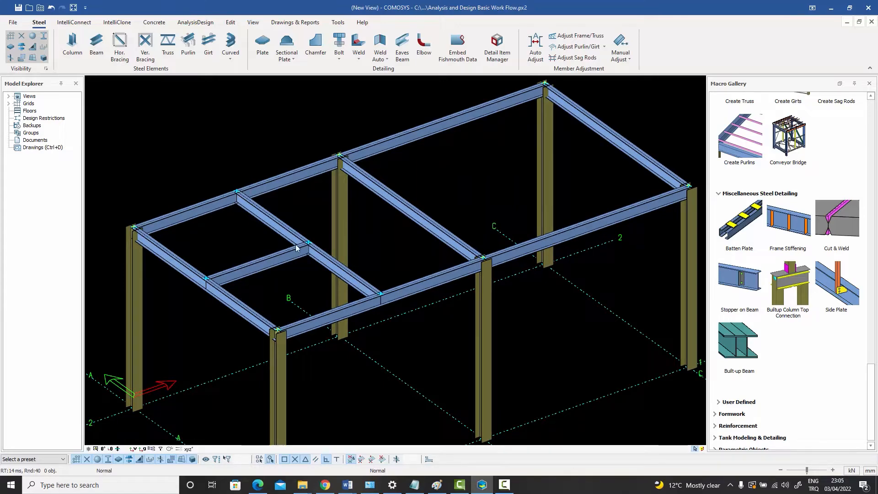
scroll(296, 244, "down", 3)
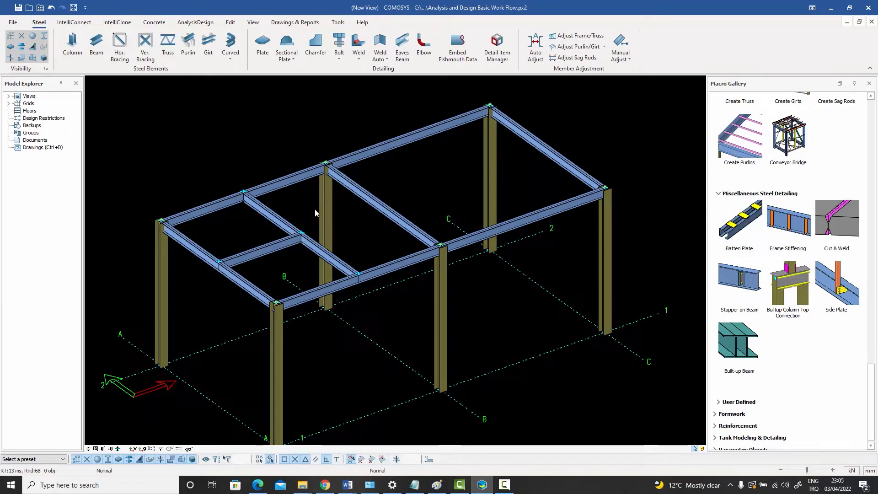
left_click(96, 44)
left_click(301, 233)
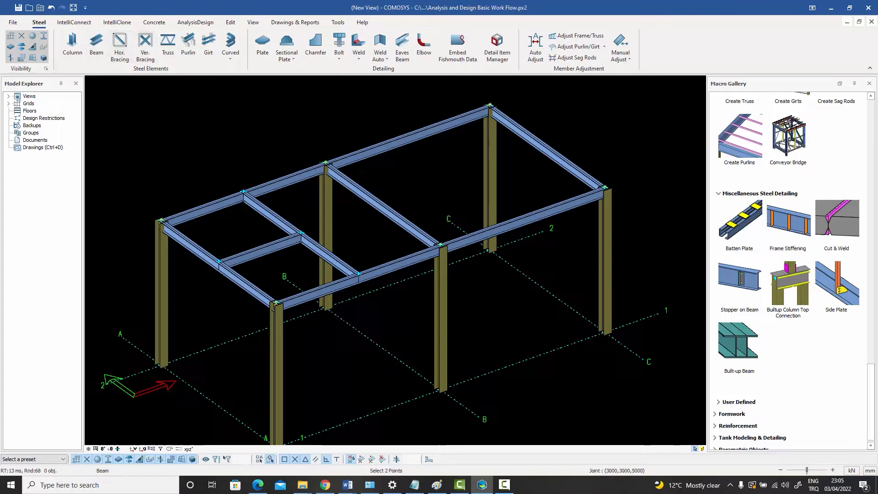
left_click(383, 204)
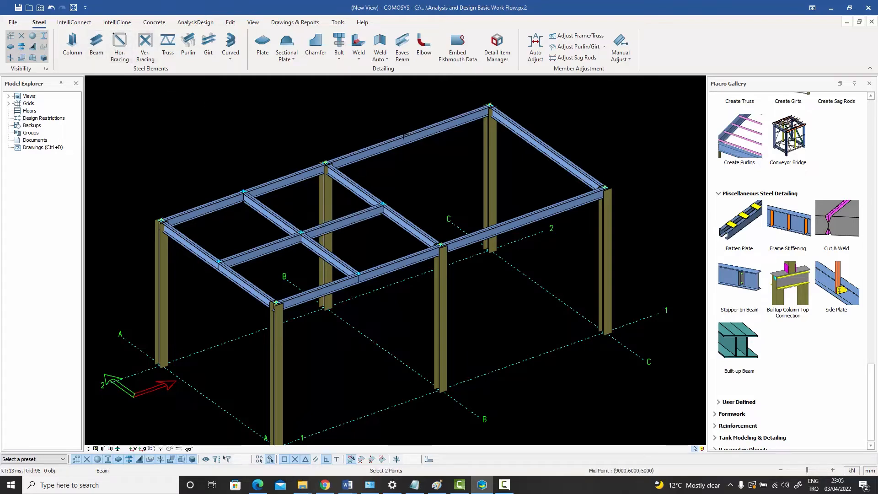
Add a mid-span secondary beam across bay B-C, plus middle beams linking the grid B beam, this secondary beam and the grid C beam
left_click(526, 218)
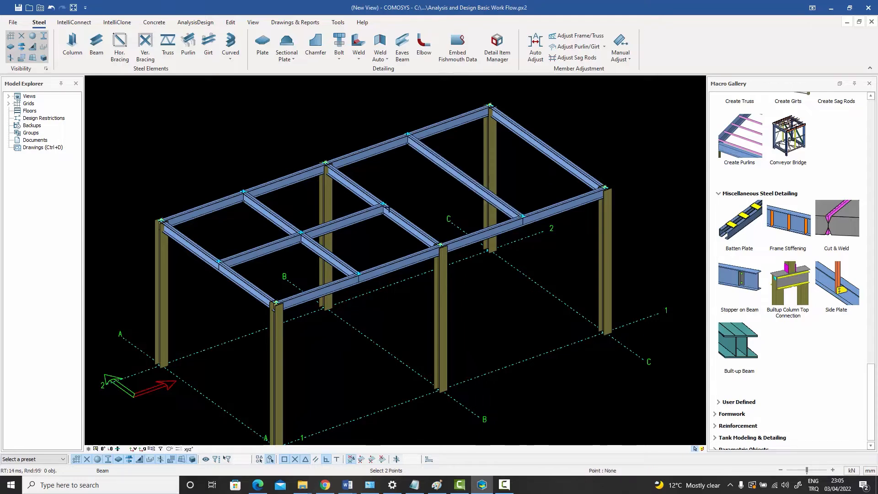
left_click(383, 204)
left_click(466, 176)
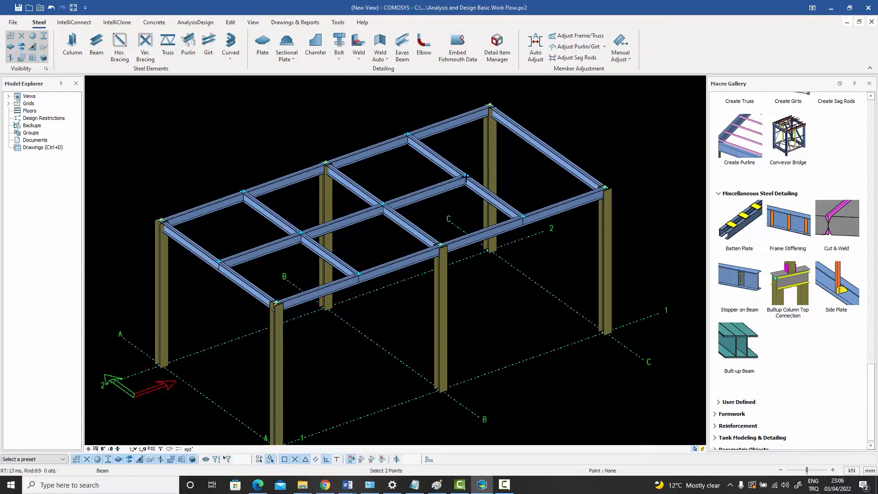
left_click(546, 147)
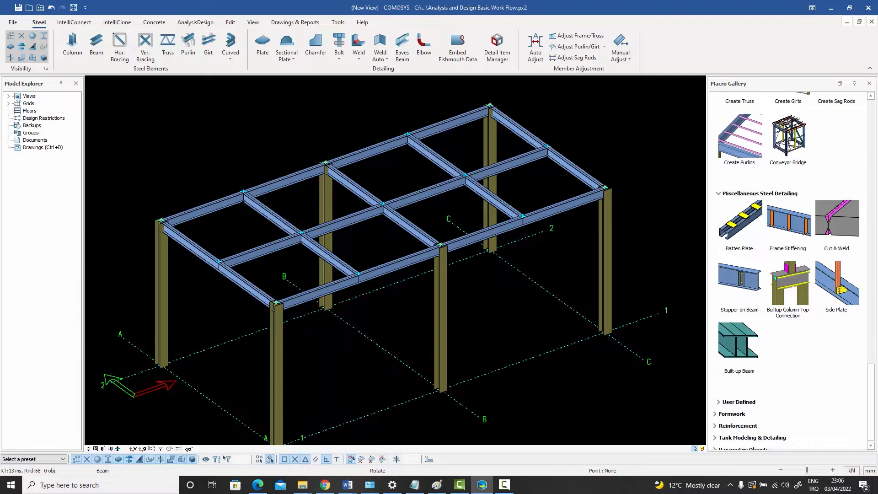
right_click(563, 120)
left_click(585, 127)
Select the secondary beams in both bays to check whether they run continuously through their middle joints
left_click(484, 195)
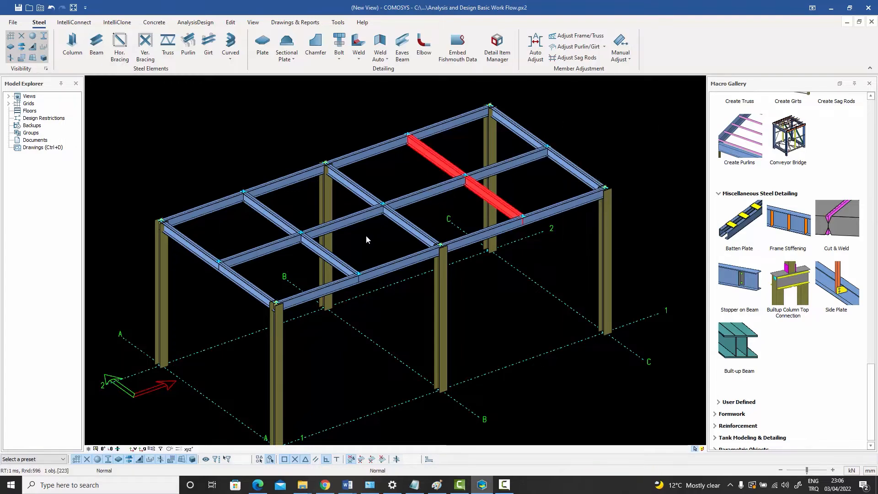
left_click(334, 261)
left_click(420, 184)
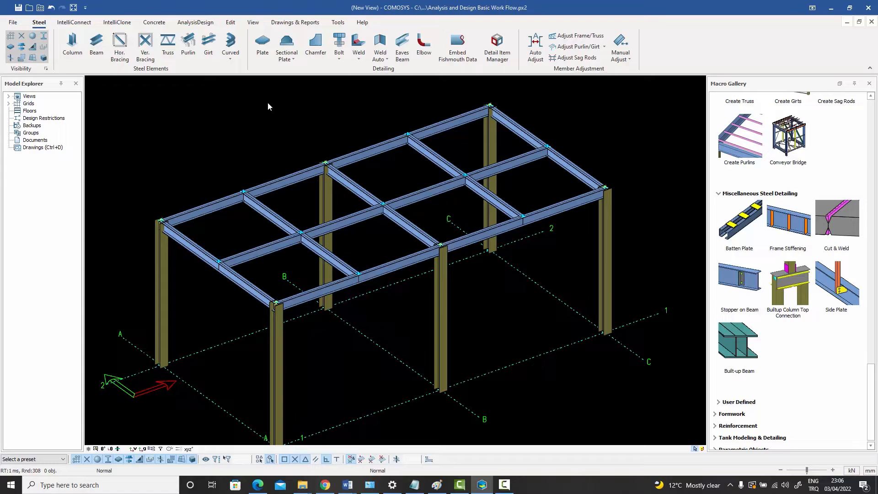
Add horizontal braces in bay A-B from the line 2 edge beam's middle joint to the middle joints of the grid A and grid B beams
left_click(121, 49)
left_click(244, 191)
left_click(220, 262)
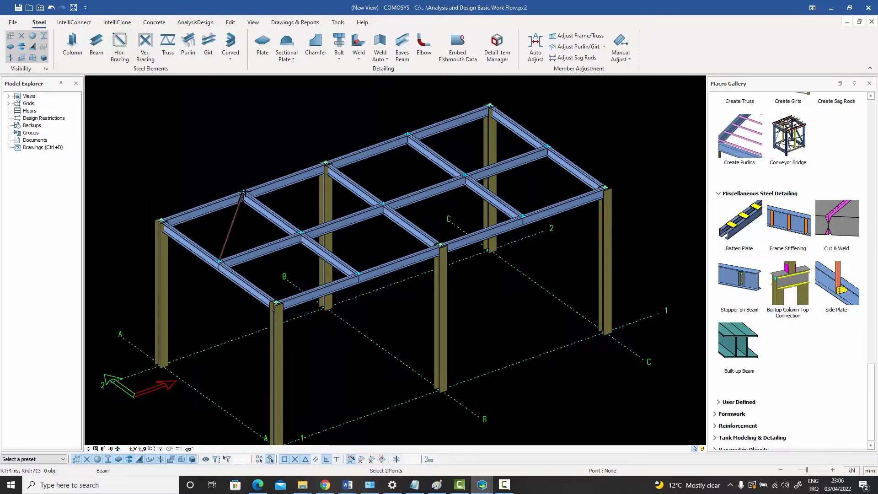
left_click(244, 192)
left_click(383, 204)
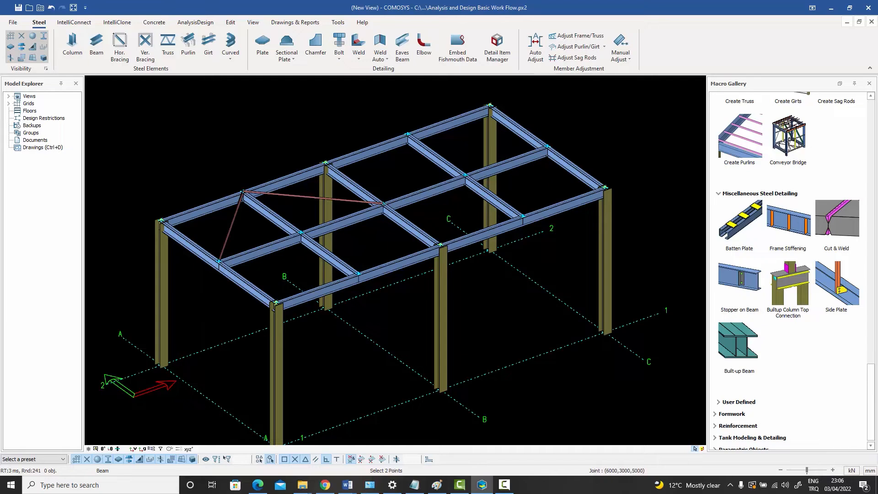
Add horizontal braces in bay B-C from the line 2 edge beam's middle joint to the middle joints of the grid B and grid C beams
left_click(383, 203)
left_click(407, 134)
left_click(407, 135)
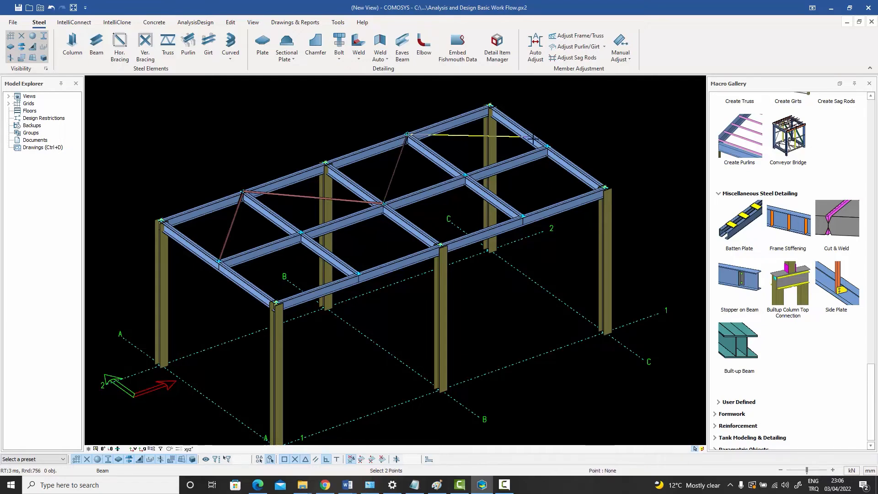
left_click(548, 146)
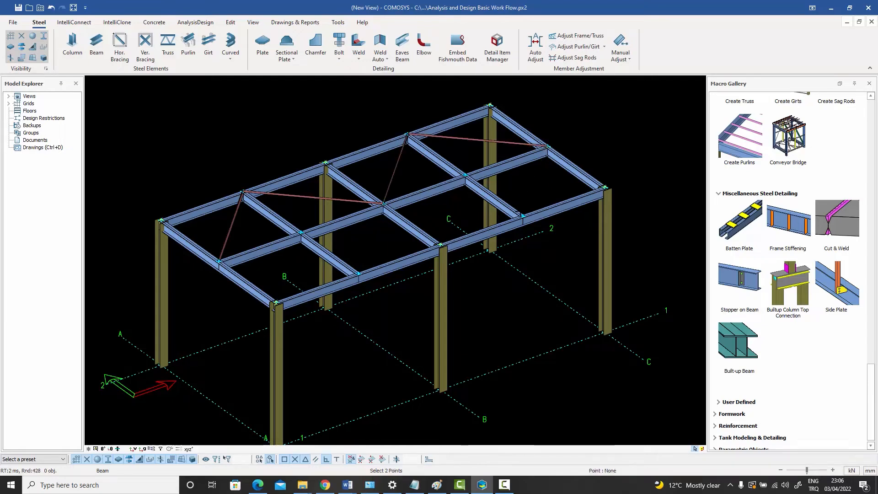
Complete the horizontal bracing along line 1, joining the grid C, B and A middle joints through the middle joints of both line 1 edge beams
left_click(523, 215)
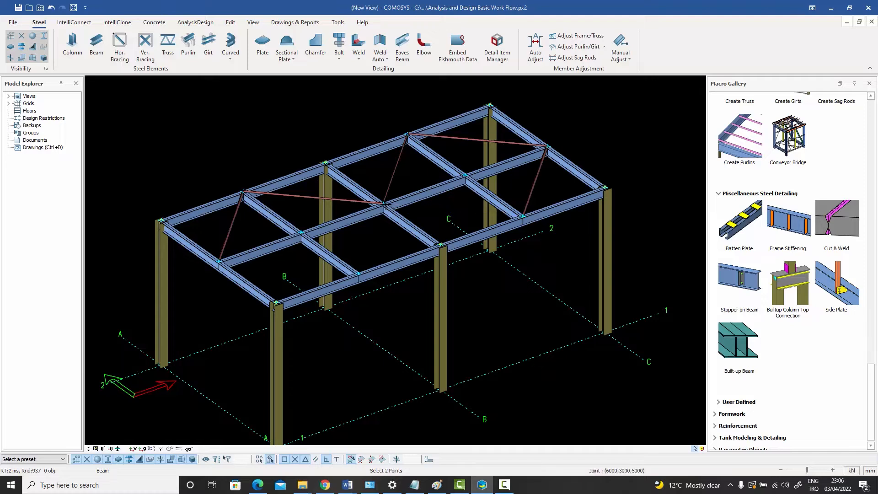
left_click(383, 203)
left_click(358, 273)
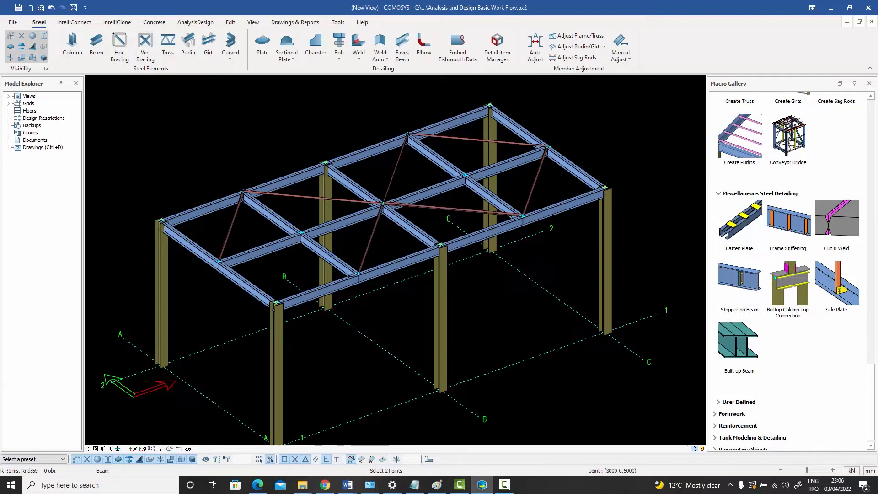
right_click(209, 148)
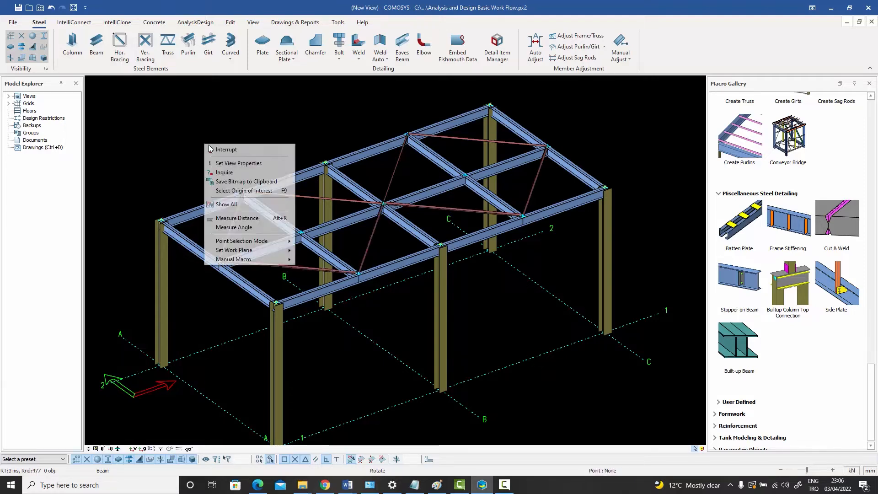
left_click(212, 150)
Examine how the two horizontal braces meet the beams at the line 2 middle joint of bay A-B, and review the braced roof frame
scroll(245, 208, "up", 5)
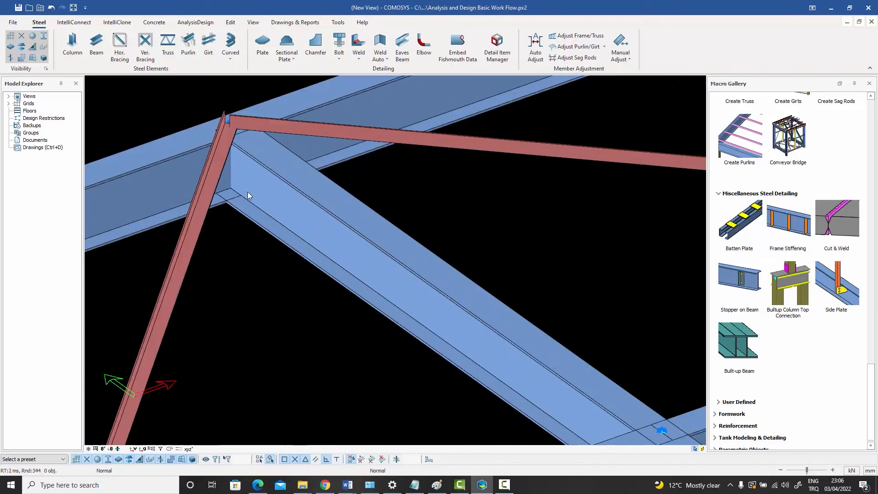
left_click(213, 174)
left_click(292, 127)
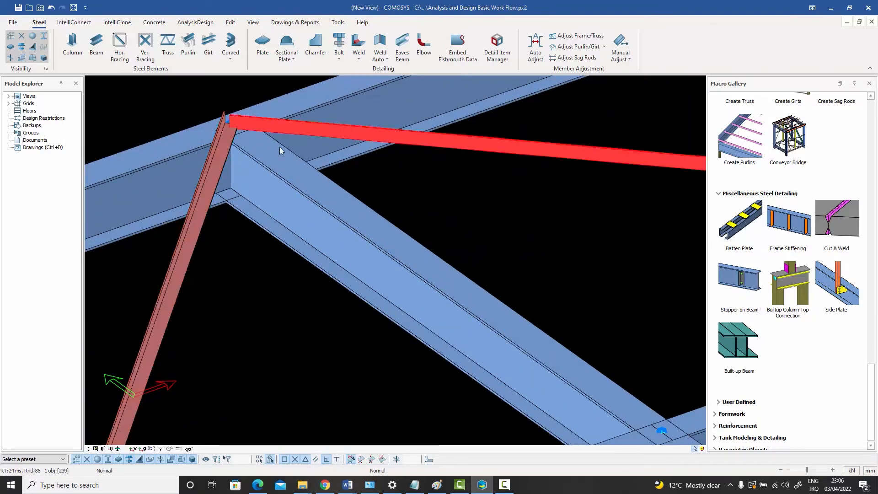
scroll(280, 149, "down", 5)
middle_click_drag(332, 221, 315, 241)
scroll(315, 241, "down", 1)
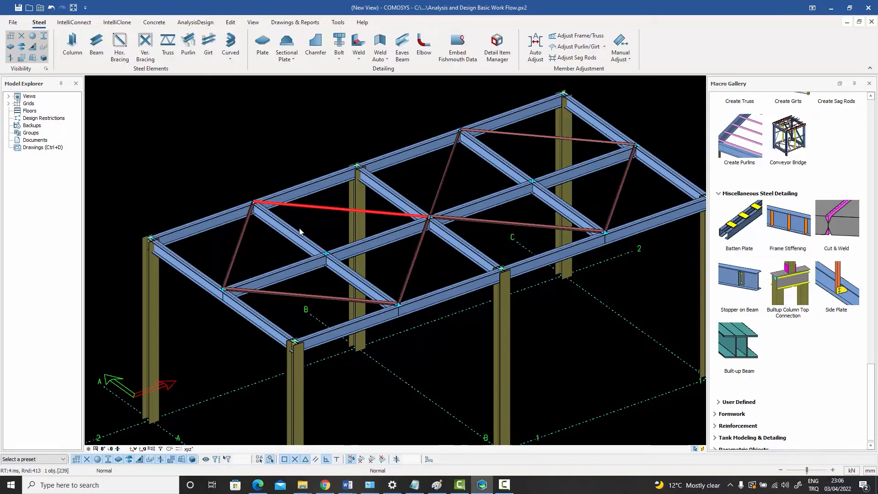
scroll(284, 212, "up", 5)
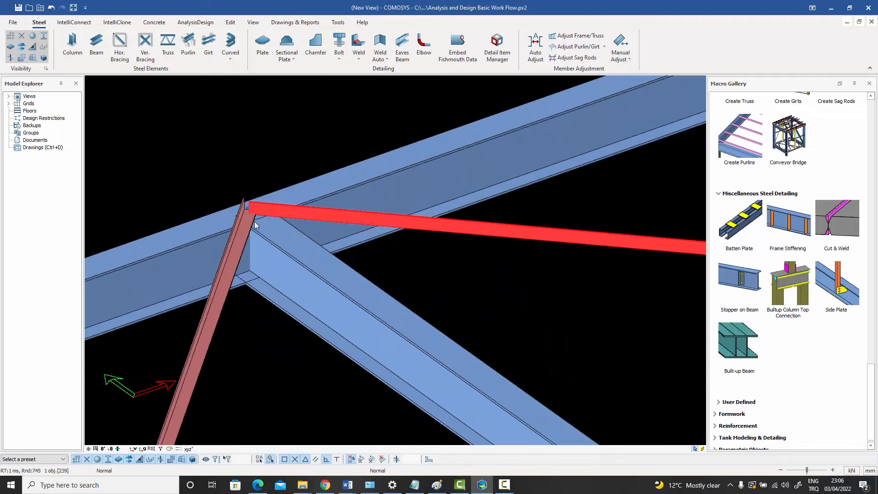
scroll(255, 224, "down", 3)
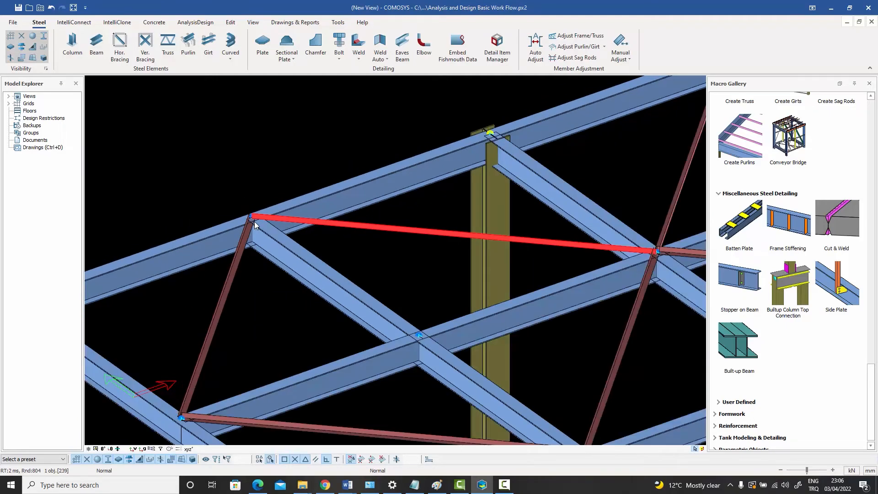
scroll(255, 224, "down", 3)
middle_click_drag(299, 240, 268, 232)
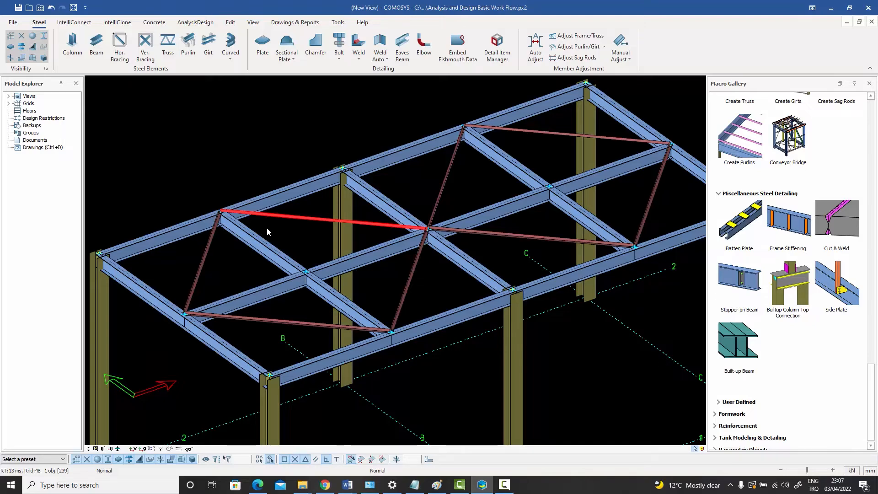
scroll(267, 228, "down", 5)
middle_click_drag(289, 235, 319, 193)
left_click(278, 121)
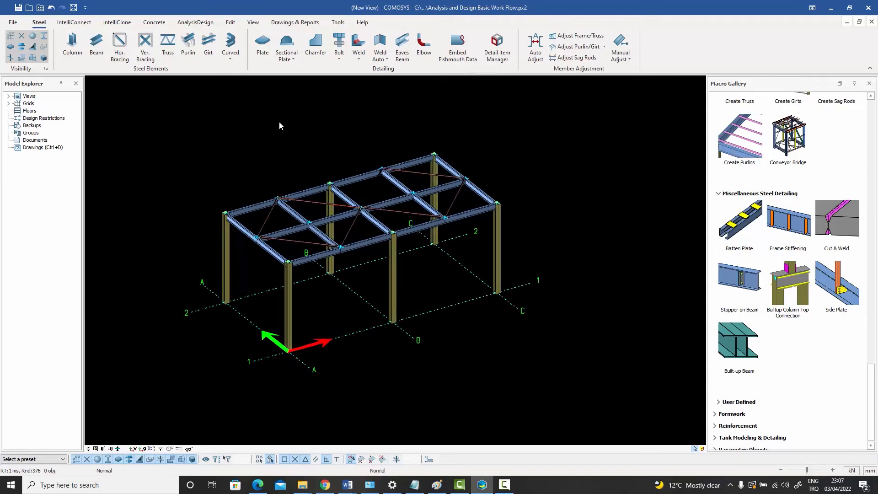
Add vertical braces on line 1 from the bases of columns A1 and B1 up to the edge beam's middle joint
left_click(149, 50)
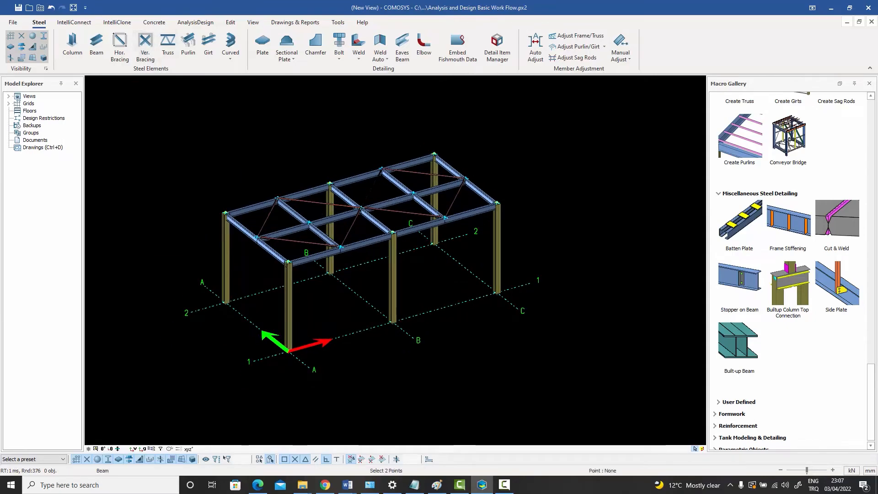
scroll(323, 309, "up", 3)
left_click(262, 381)
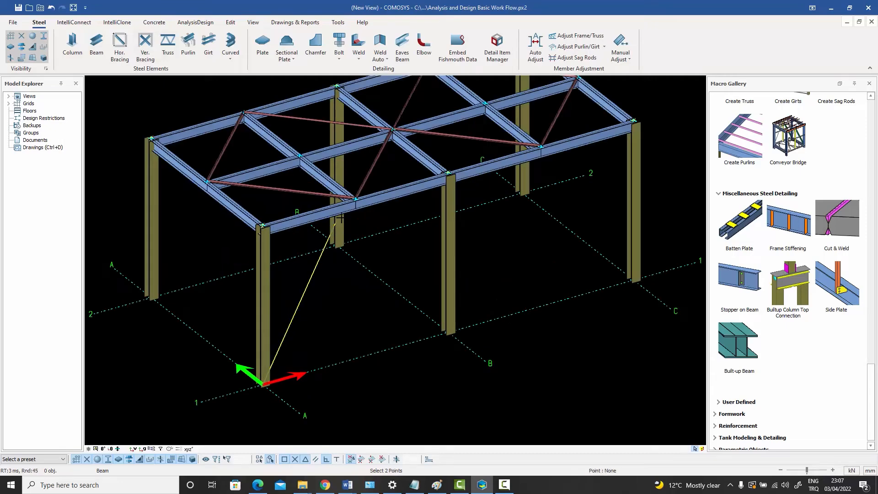
left_click(355, 198)
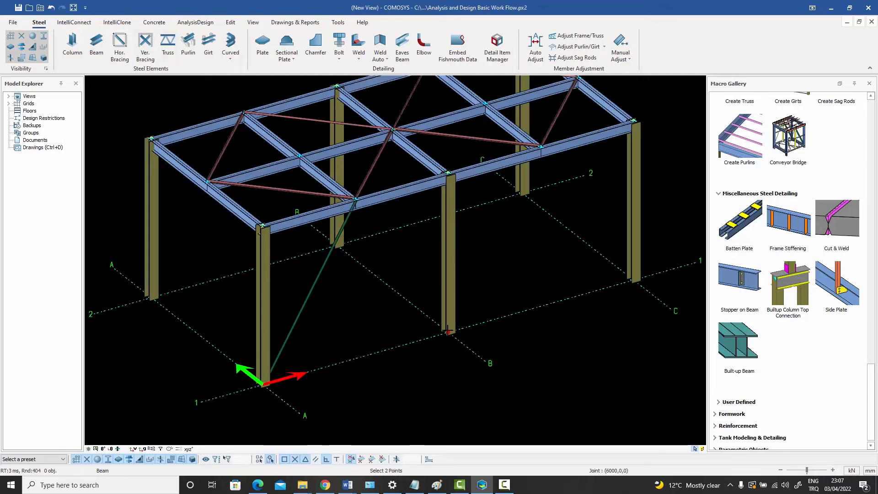
left_click(447, 330)
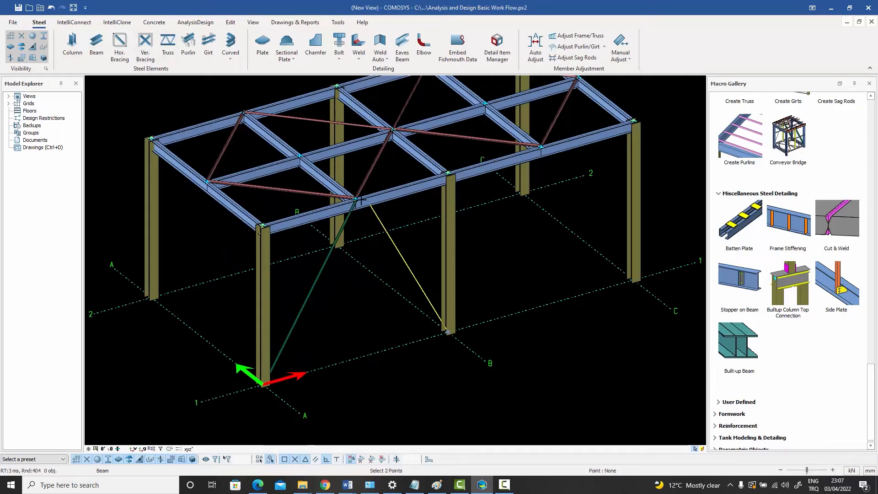
Add a vertical brace on line 2 from the base of column A2 up to the edge beam's middle joint in bay A-B
left_click(151, 295)
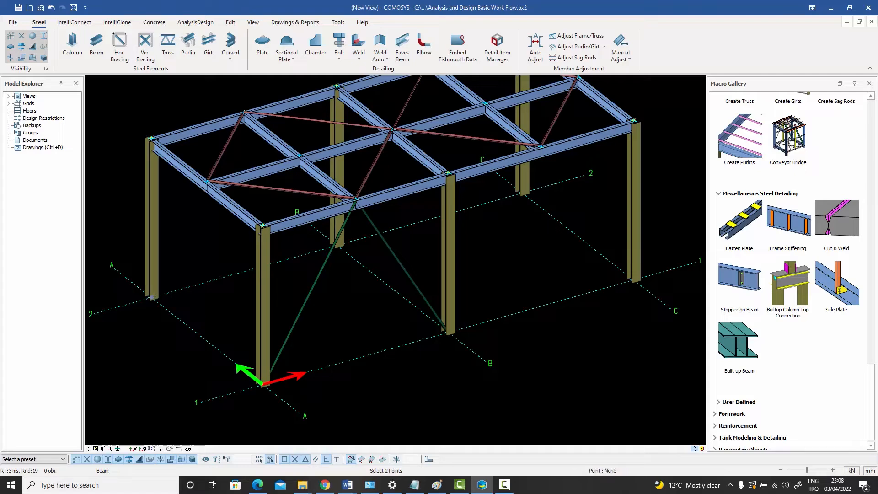
left_click(243, 112)
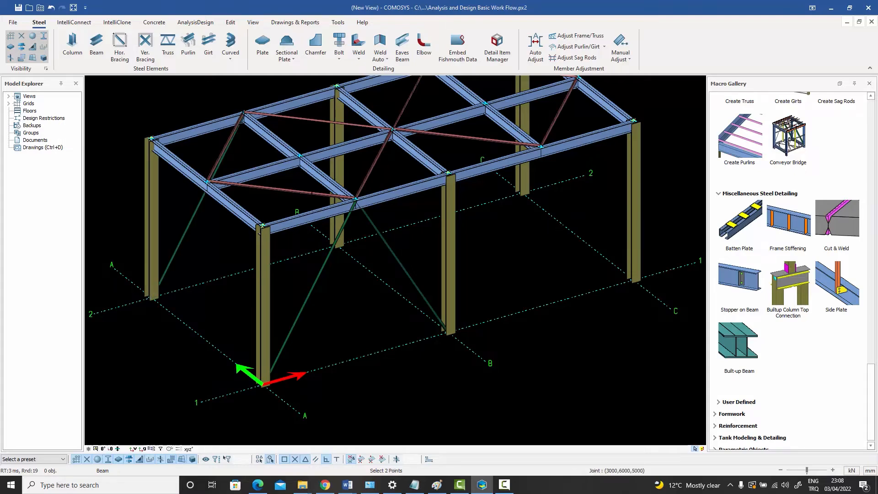
scroll(327, 325, "up", 3)
right_click(330, 233)
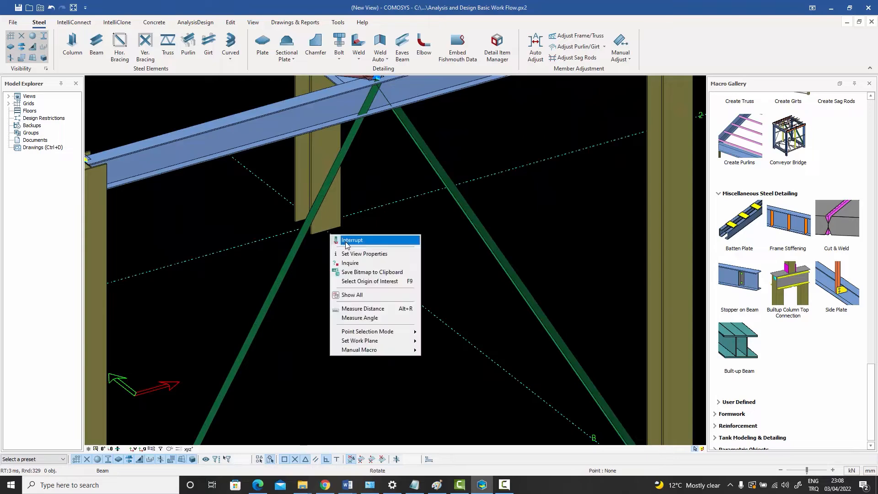
left_click(347, 240)
Add the opposite vertical brace on line 2 from the base of column B2 up to the same middle joint in bay A-B
scroll(335, 267, "down", 6)
middle_click_drag(336, 266, 388, 269)
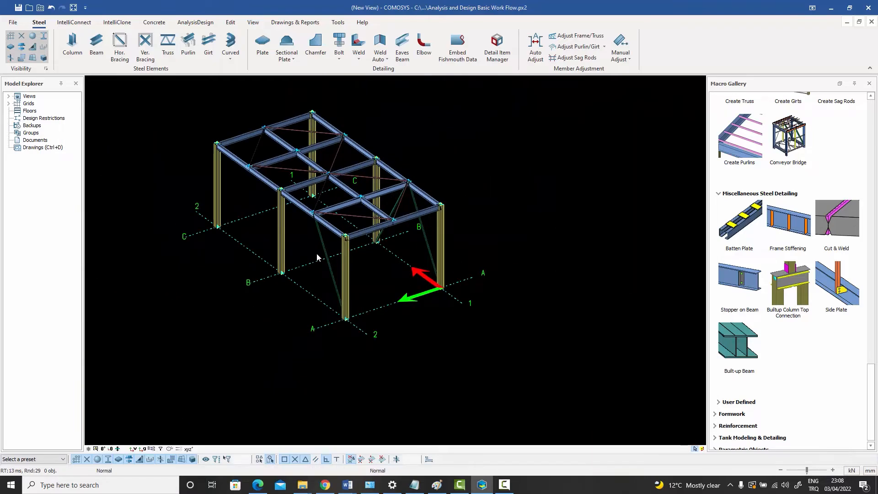
scroll(316, 254, "up", 3)
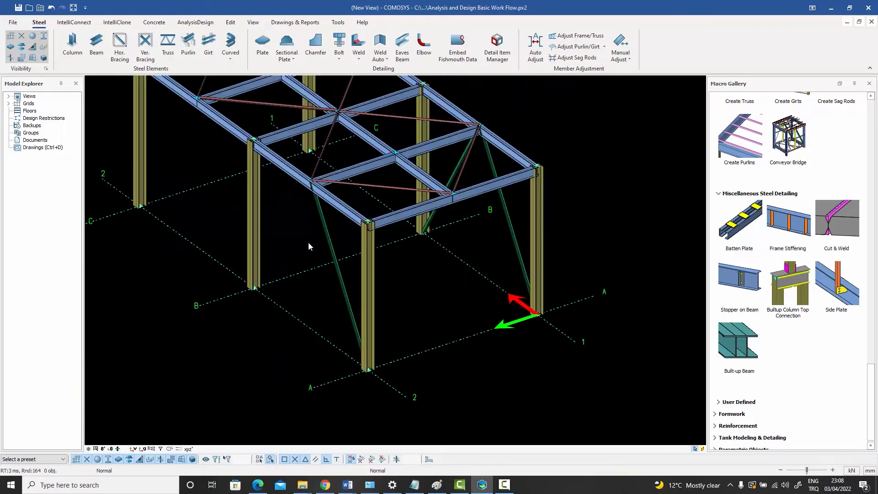
left_click(147, 54)
left_click(254, 288)
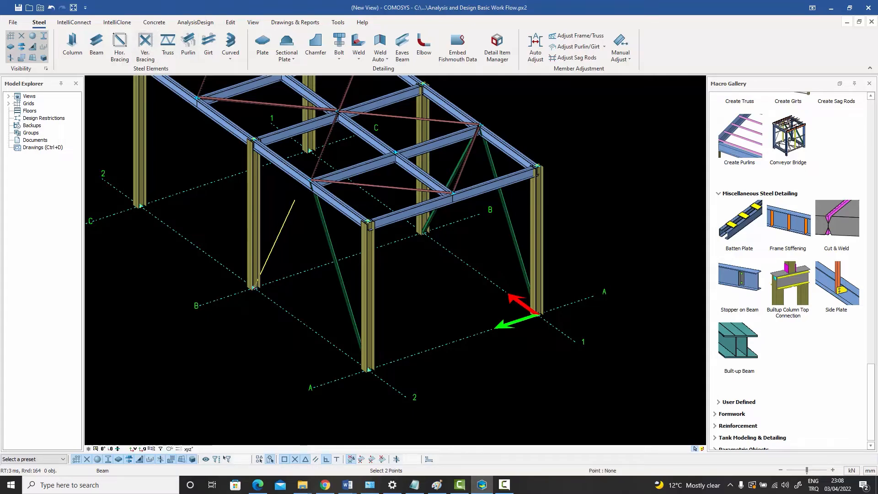
left_click(311, 181)
right_click(282, 193)
left_click(289, 197)
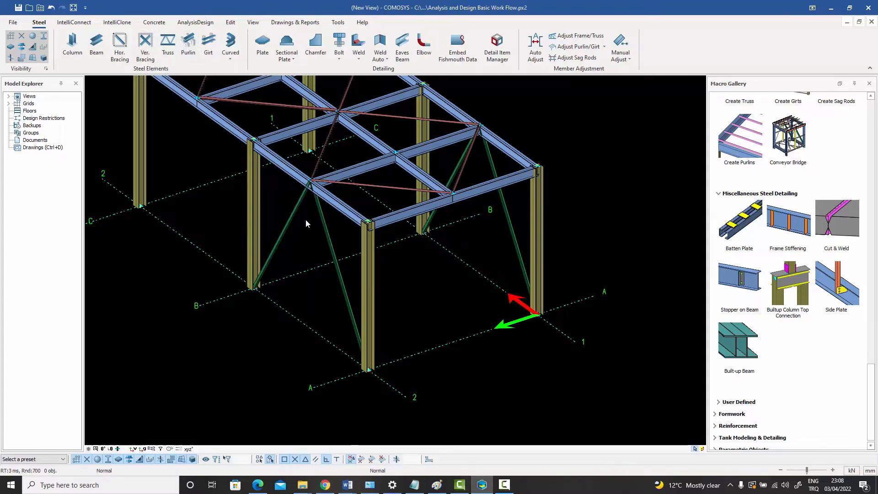
Create wall girts along line 1 from column A1 to column C1 with the Create Girts macro
scroll(305, 219, "down", 3)
middle_click_drag(362, 243, 321, 217)
scroll(321, 218, "up", 5)
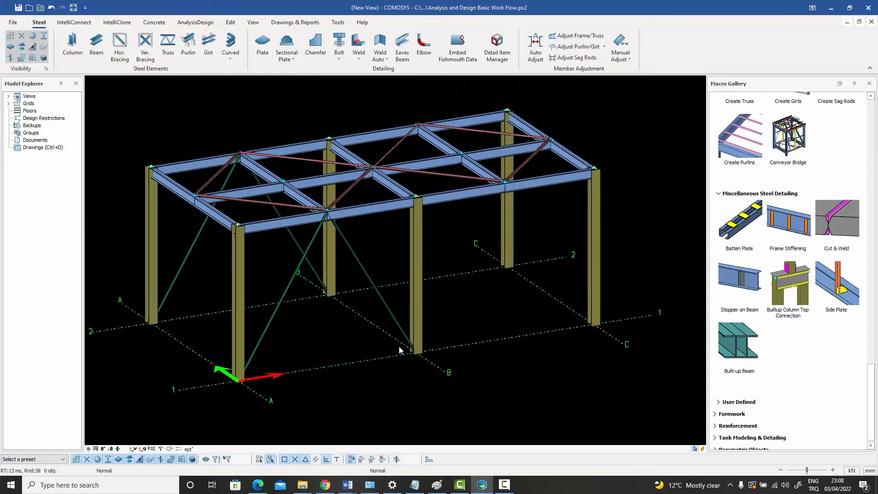
mouse_move(400, 351)
middle_mouse_down()
mouse_move(457, 346)
mouse_move(441, 332)
mouse_move(393, 342)
middle_mouse_up()
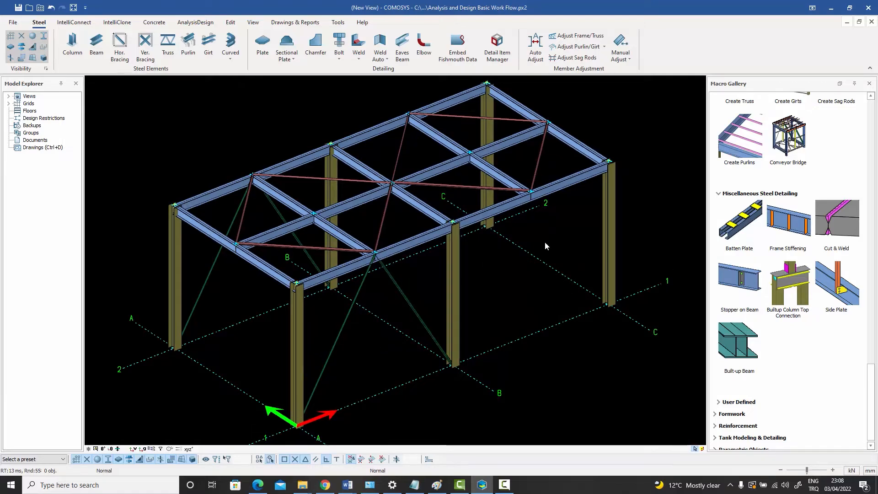
middle_click_drag(546, 251, 531, 252)
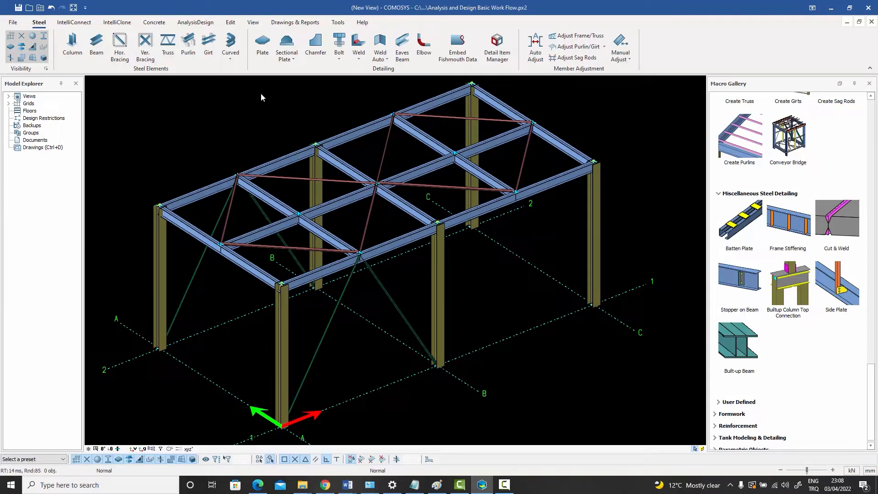
left_click(208, 45)
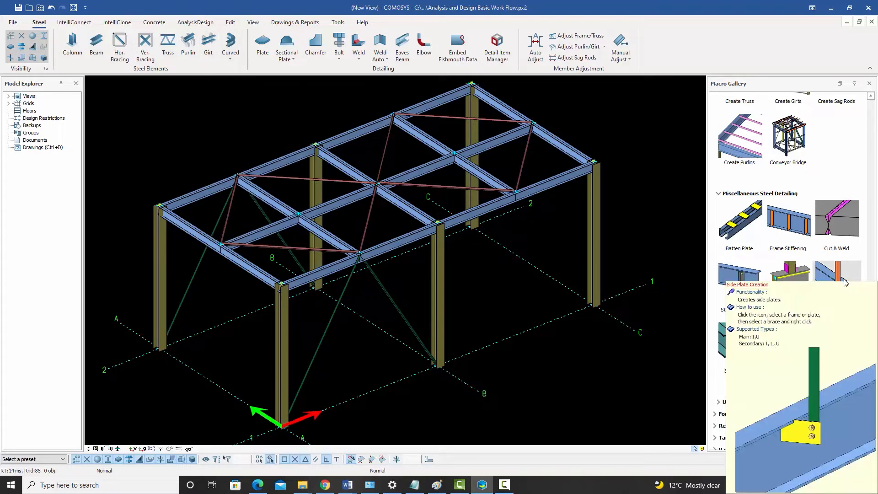
scroll(800, 206, "up", 3)
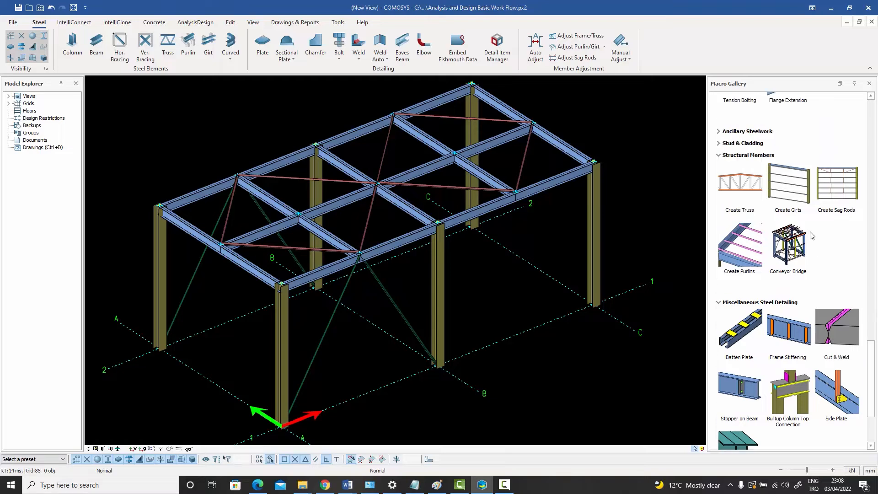
left_click(794, 190)
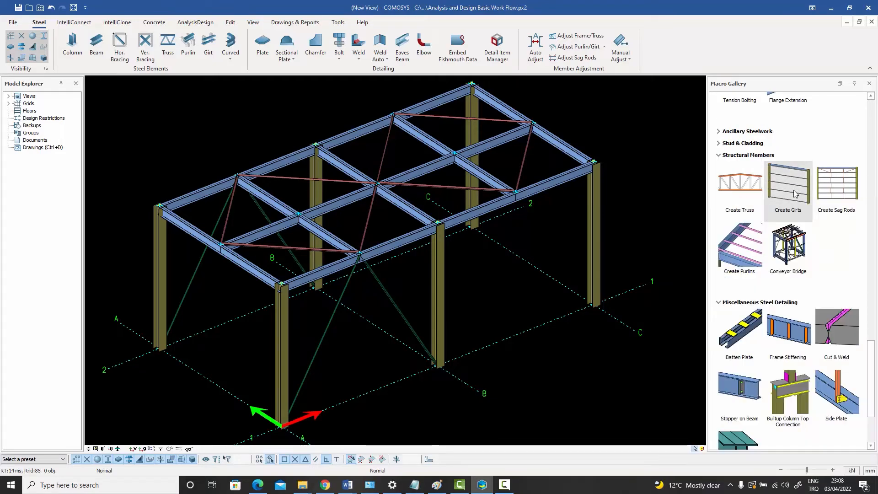
left_click(284, 373)
left_click(595, 246)
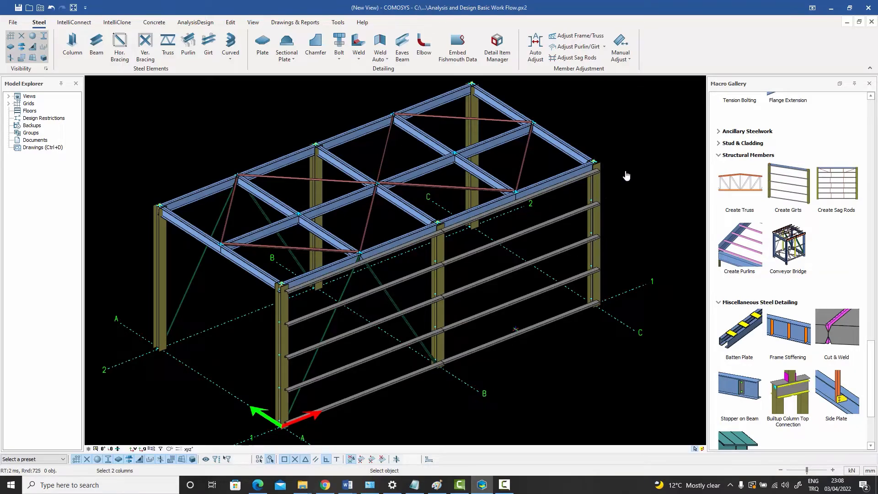
key("Escape")
Examine the line 1 girts and their joints on the columns in both solid and centreline display
scroll(585, 180, "up", 5)
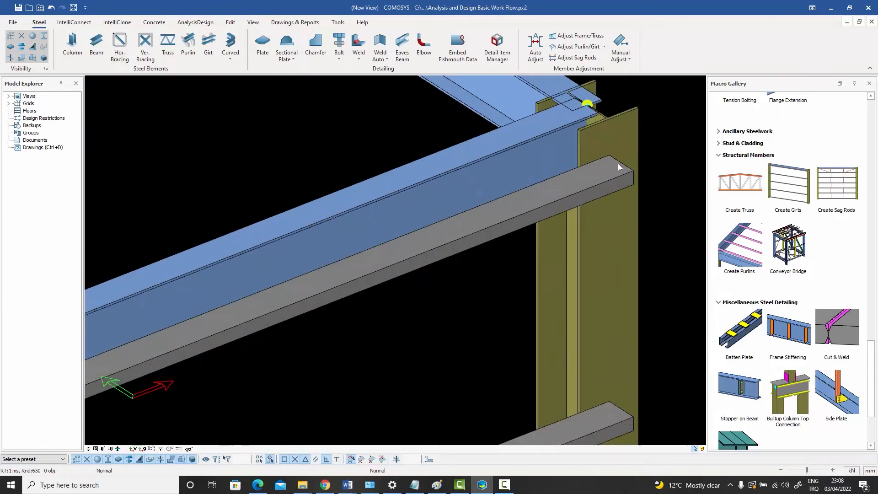
scroll(616, 164, "down", 4)
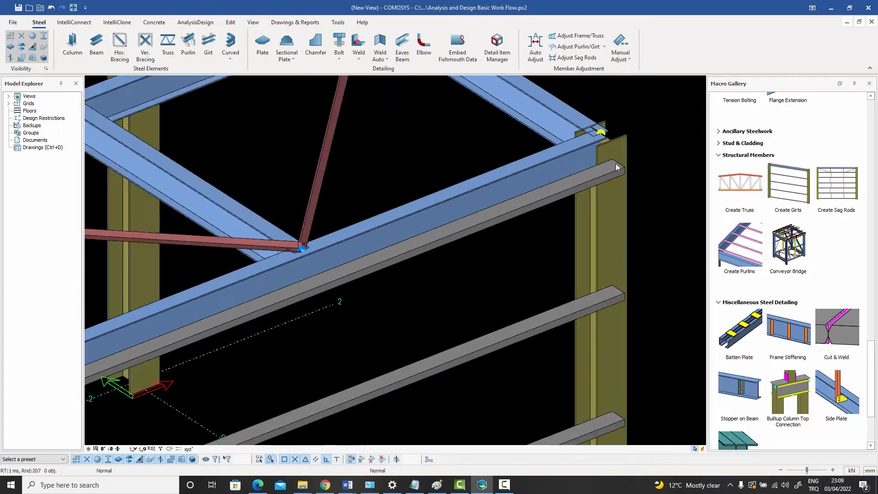
middle_click_drag(601, 173, 613, 168)
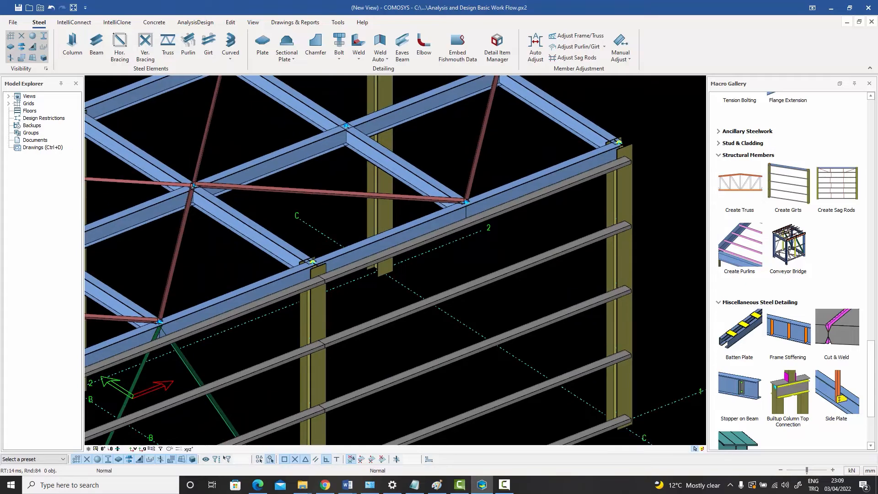
key("ctrl+2")
key("ctrl+1")
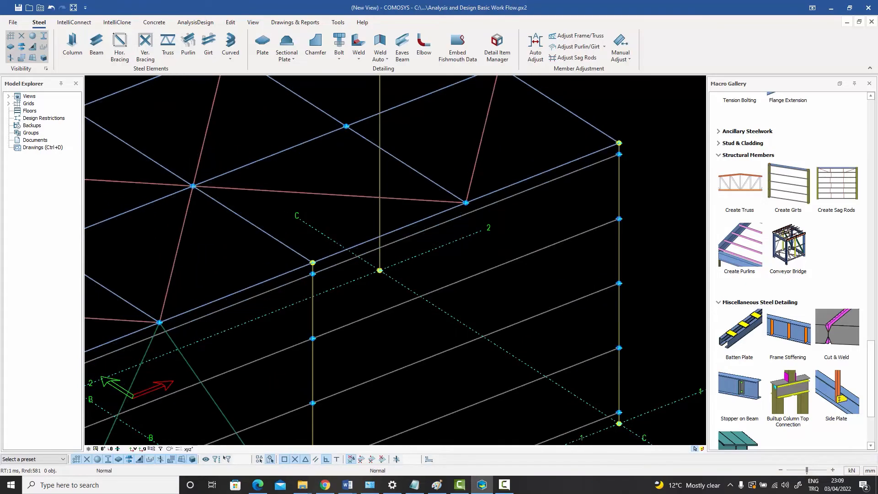
scroll(608, 173, "down", 3)
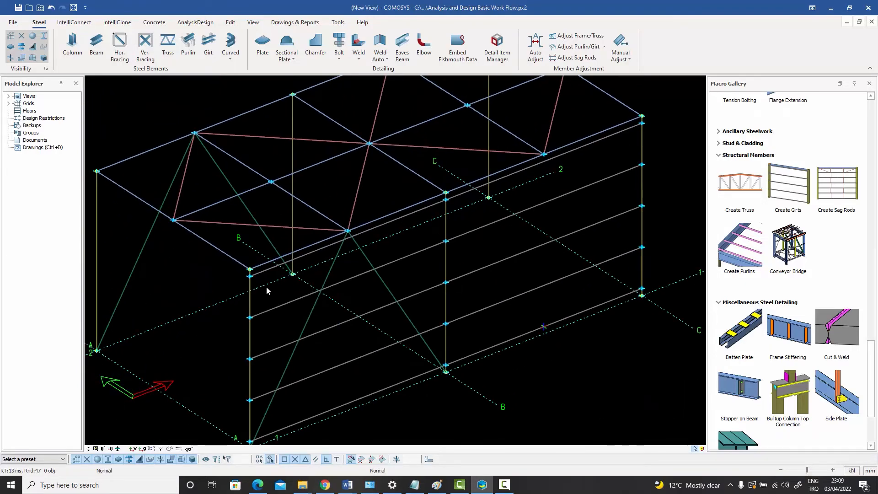
scroll(246, 271, "up", 6)
scroll(246, 271, "up", 4)
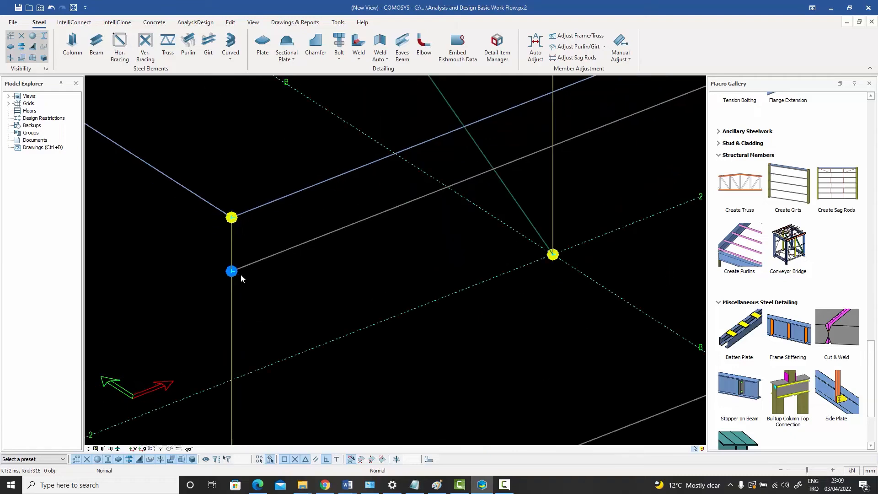
scroll(239, 273, "down", 4)
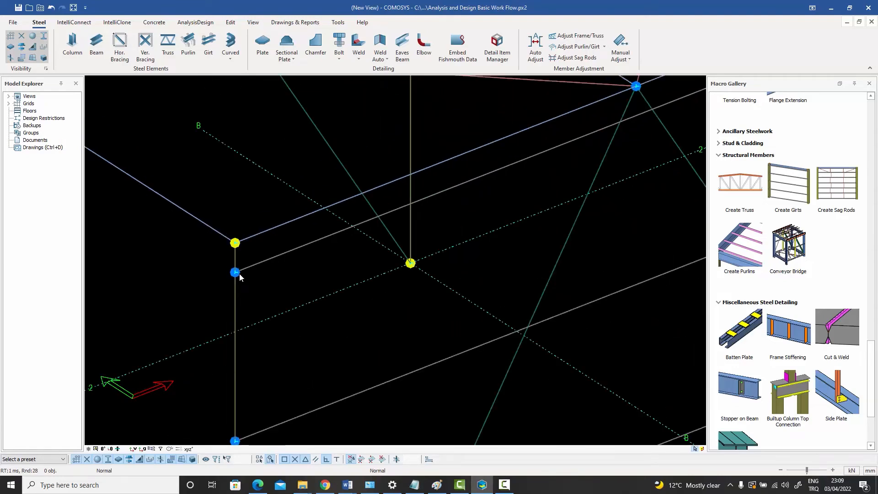
middle_click_drag(434, 213, 391, 235)
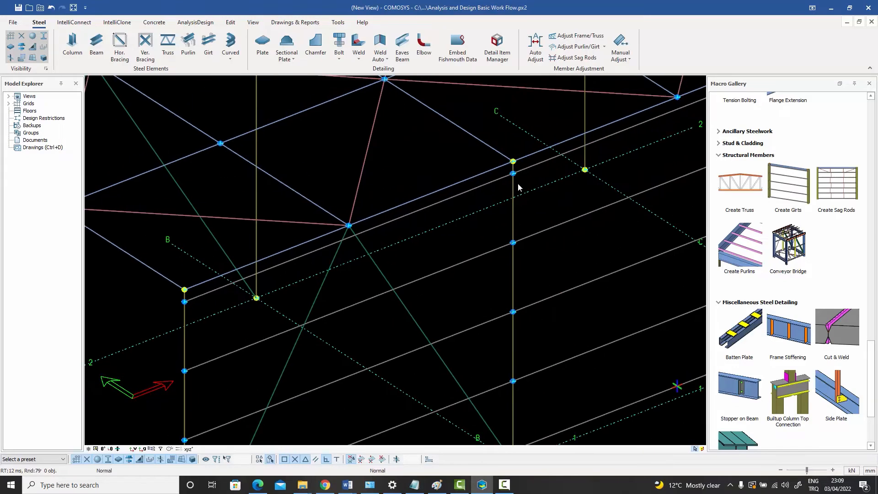
scroll(504, 181, "down", 5)
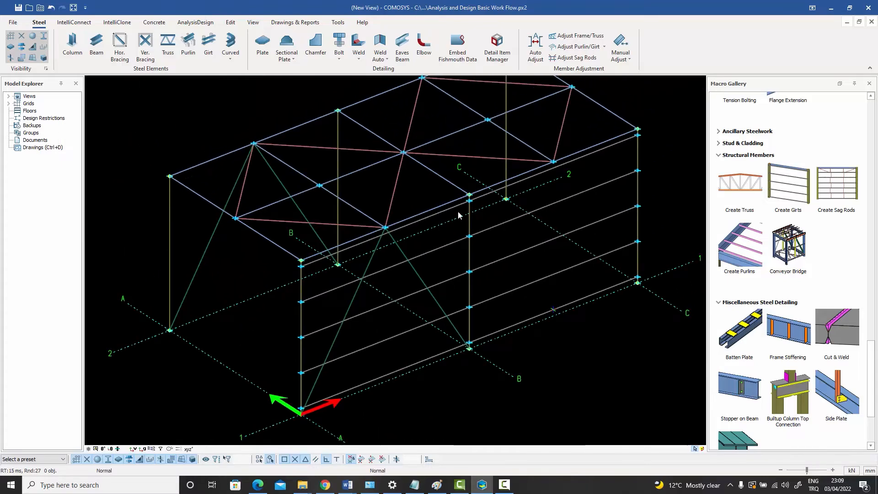
Inspect the uppermost girt's end at the head of column C1 in solid display and select that column
scroll(617, 164, "up", 6)
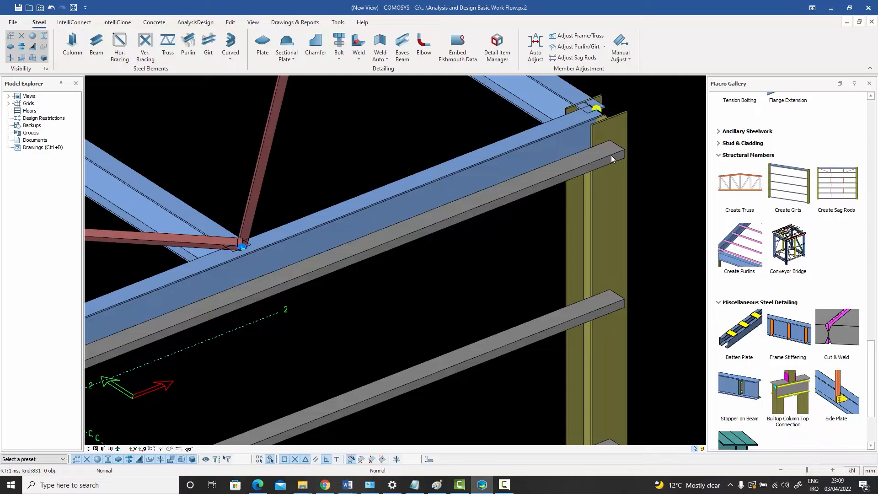
left_click(621, 128)
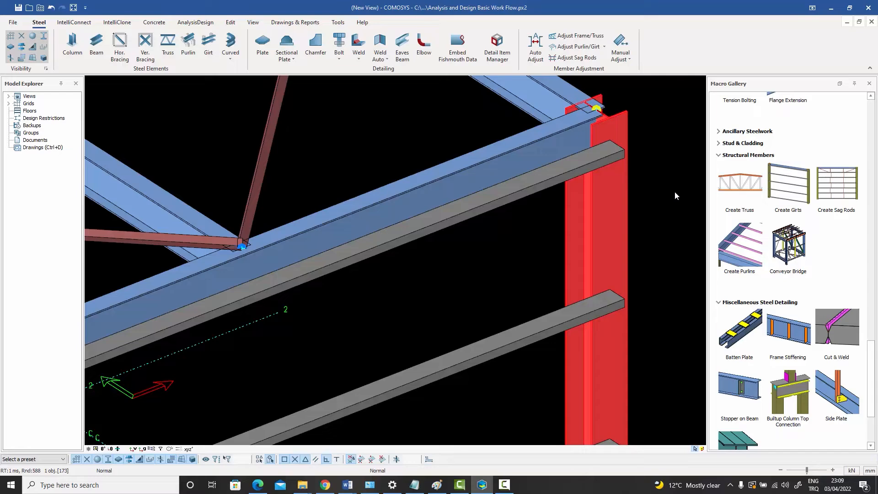
scroll(663, 189, "down", 5)
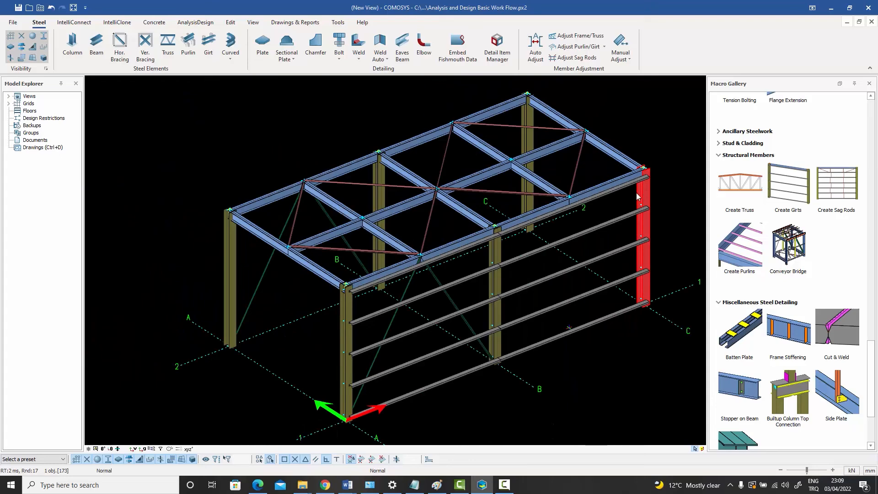
Create wall girts on the line A end between columns A2 and A1 with the Create Girts macro
left_click(782, 199)
left_click(229, 269)
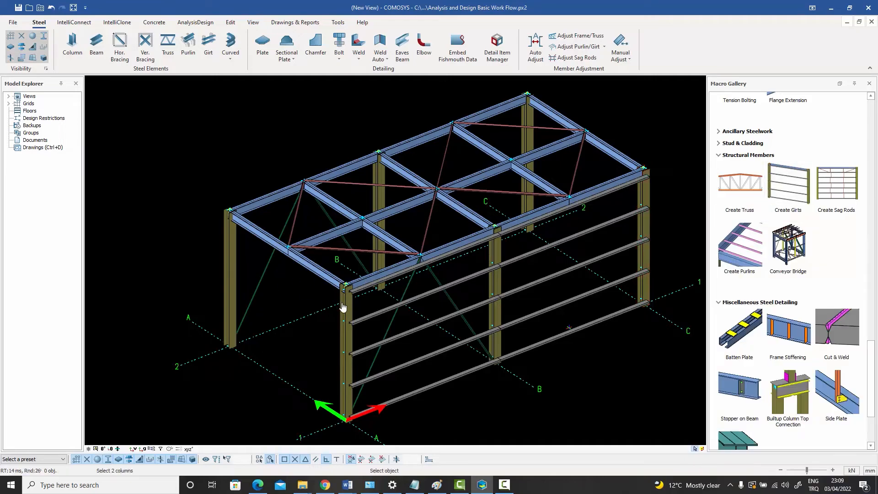
left_click(347, 308)
scroll(348, 307, "down", 3)
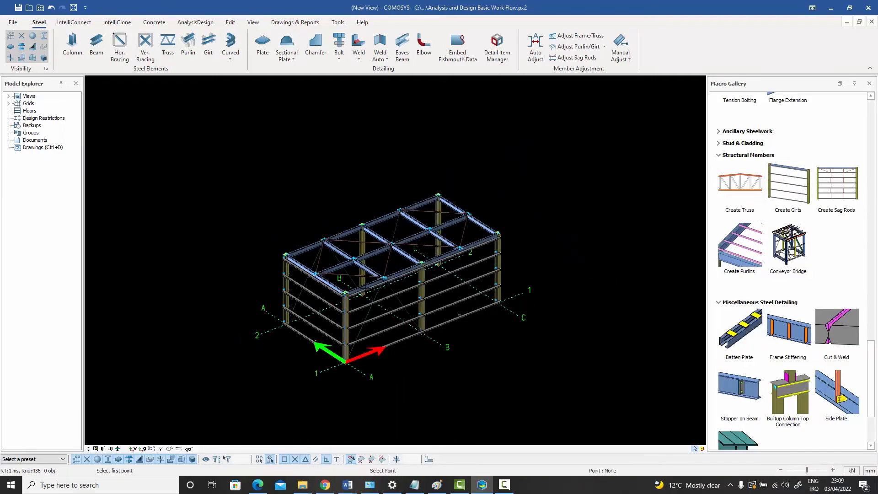
Create wall girts along line 2 from column C2 to column A2 with the same macro
middle_click_drag(371, 292, 419, 293)
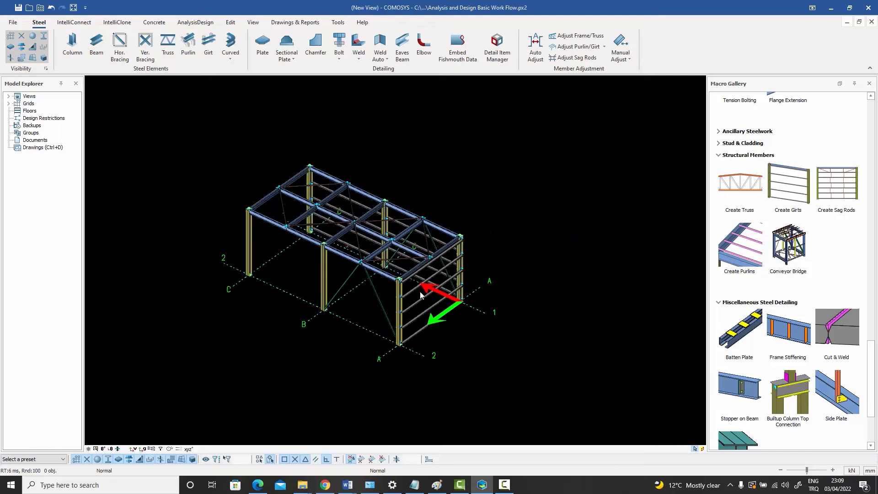
left_click(782, 184)
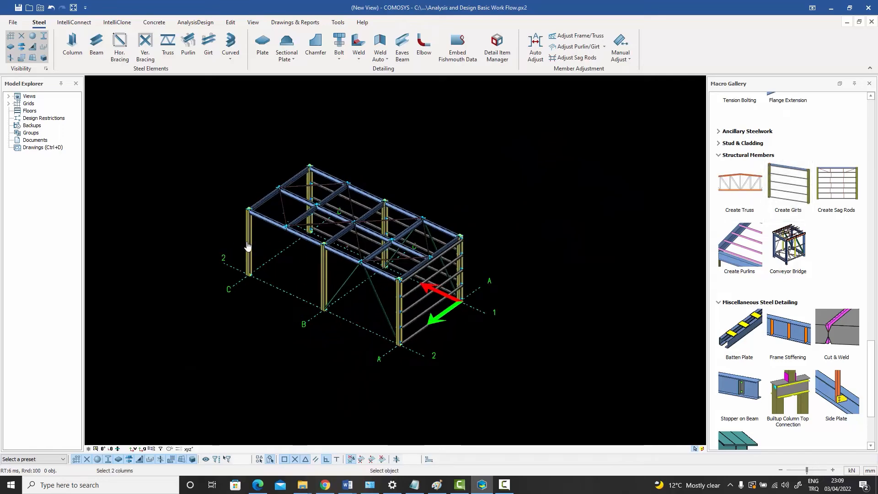
scroll(400, 317, "up", 4)
left_click(403, 298)
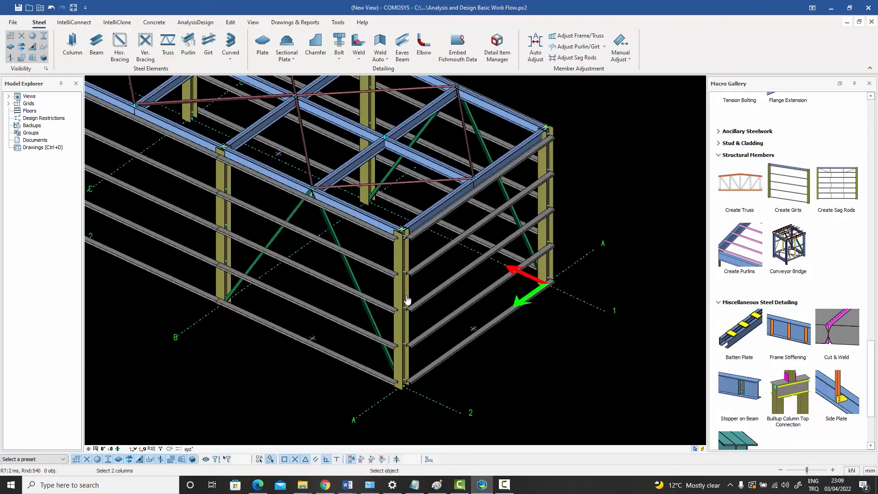
scroll(407, 298, "down", 4)
scroll(302, 186, "up", 4)
right_click(295, 172)
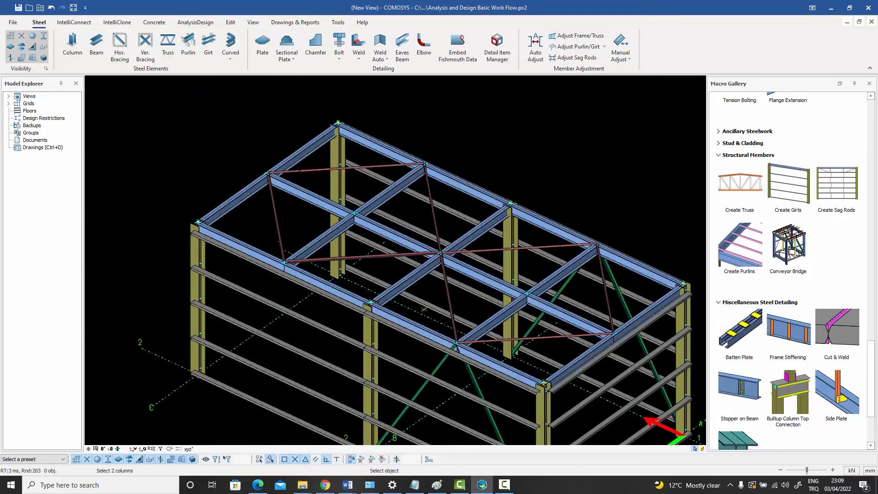
right_click(298, 224)
Create wall girts on the line C end between columns C1 and C2 with the Create Girts macro
middle_click_drag(298, 226, 377, 189, "shift")
scroll(337, 237, "down", 3)
scroll(279, 302, "up", 3)
middle_click_drag(285, 303, 302, 302, "shift")
middle_click_drag(303, 301, 305, 266)
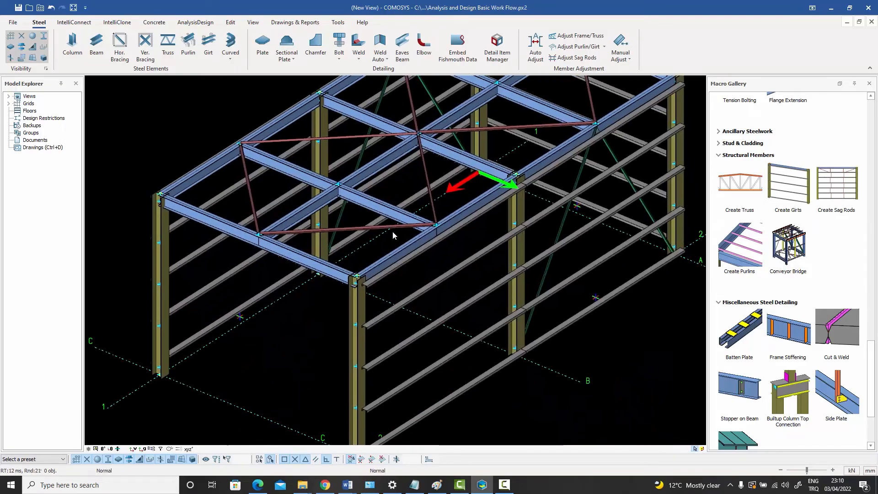
left_click(790, 187)
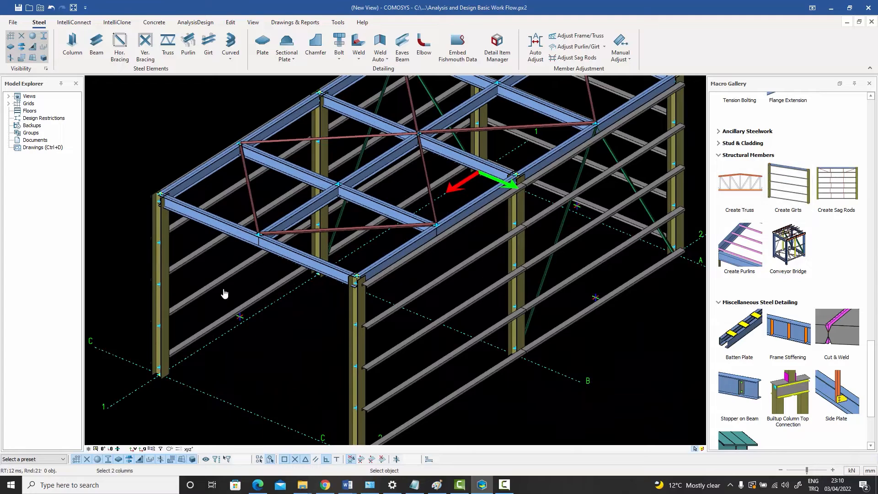
left_click(160, 267)
left_click(360, 311)
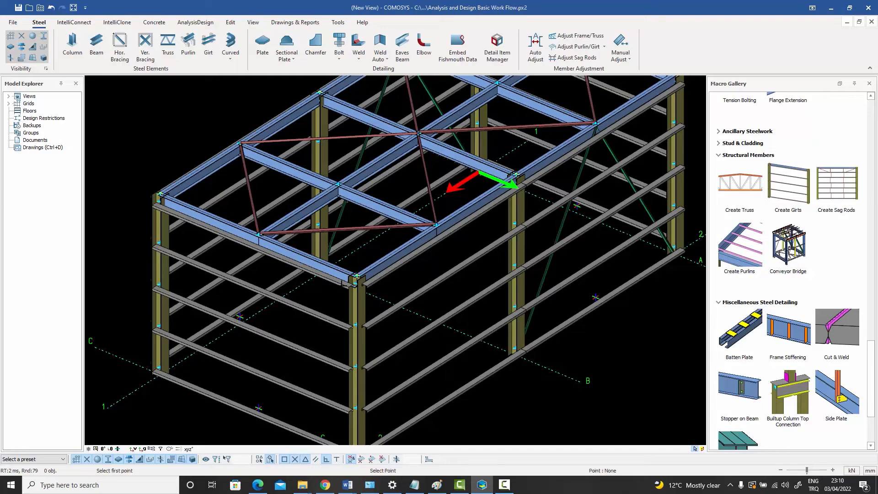
Select the girt macros on all four walls of the frame and explode them
scroll(329, 283, "down", 5)
middle_click_drag(352, 299, 299, 298)
middle_click_drag(406, 294, 398, 281)
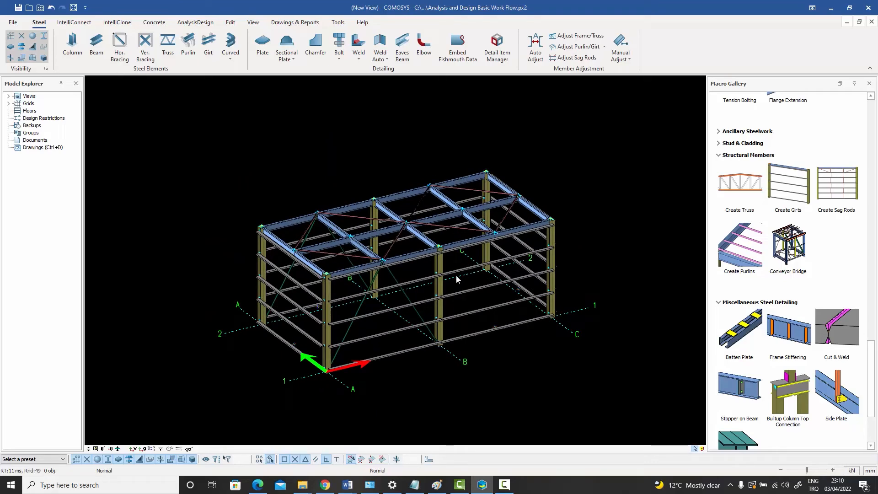
mouse_move(451, 278)
middle_mouse_down()
mouse_move(450, 271)
mouse_move(460, 280)
middle_mouse_up()
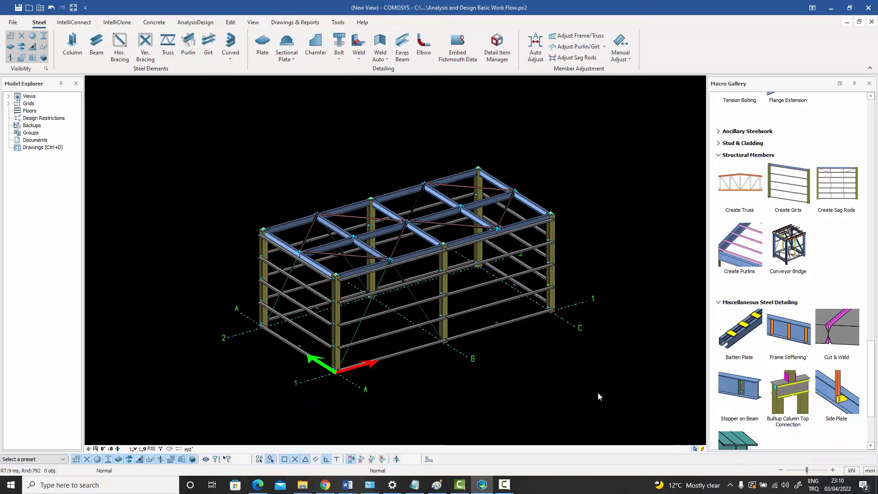
left_click_drag(598, 392, 211, 152)
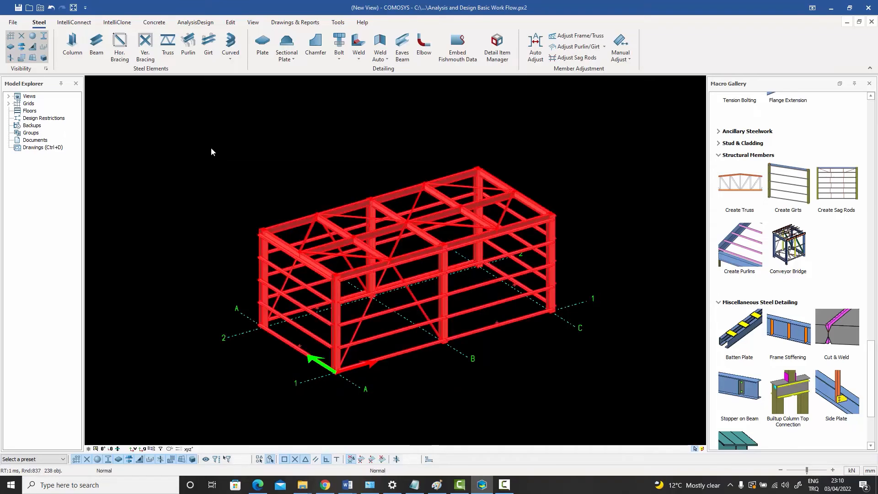
key("Escape")
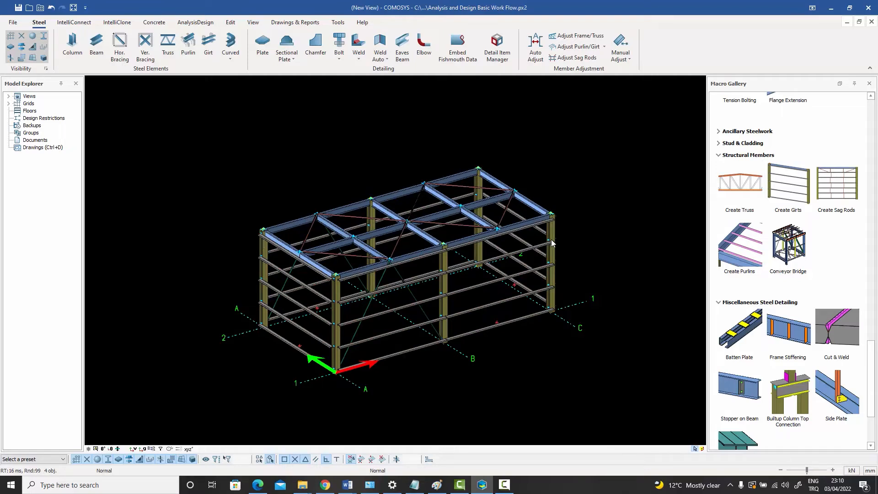
right_click(506, 171)
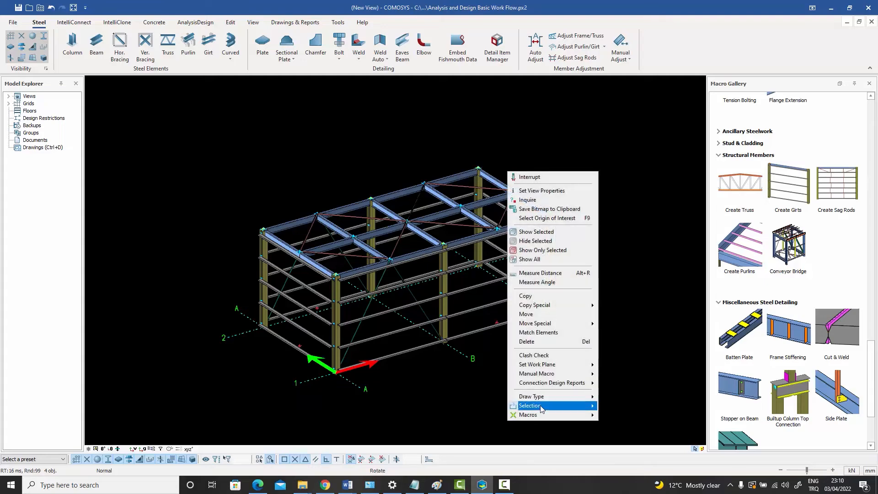
mouse_move(537, 417)
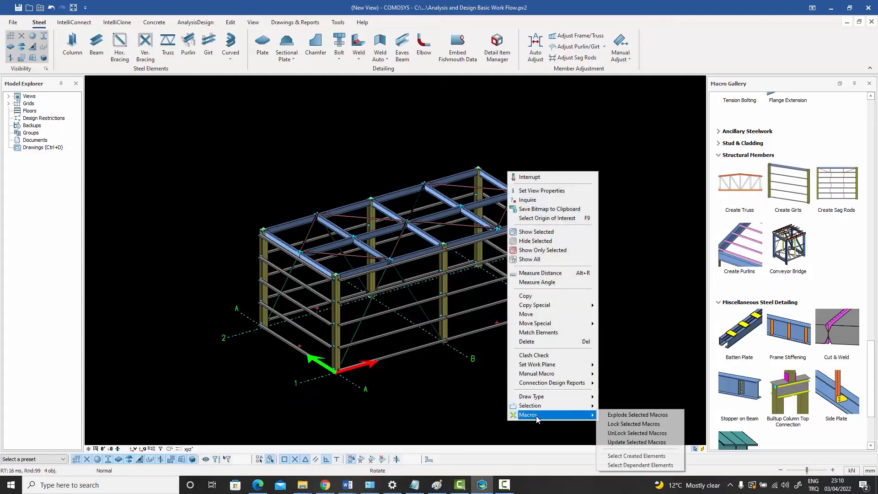
left_click(621, 416)
scroll(553, 296, "up", 3)
scroll(549, 292, "down", 2)
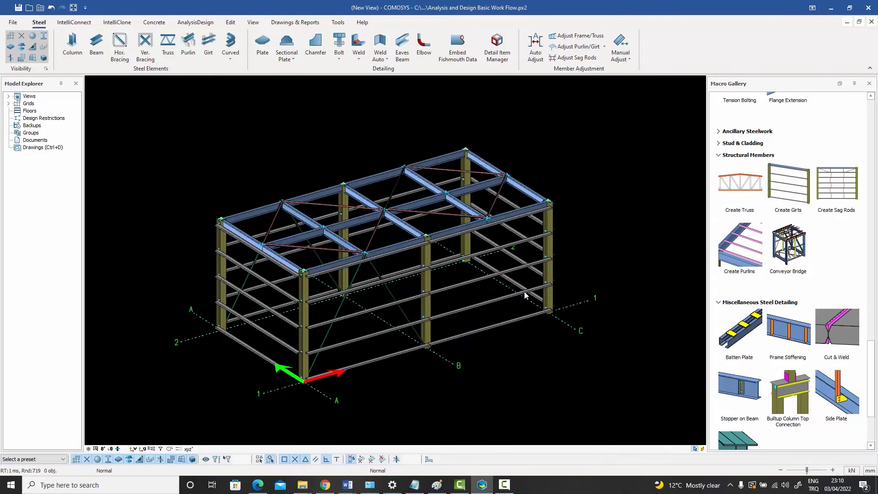
Turn on the visibility of release symbols and display the frame as wireframe
middle_click_drag(522, 294, 538, 297)
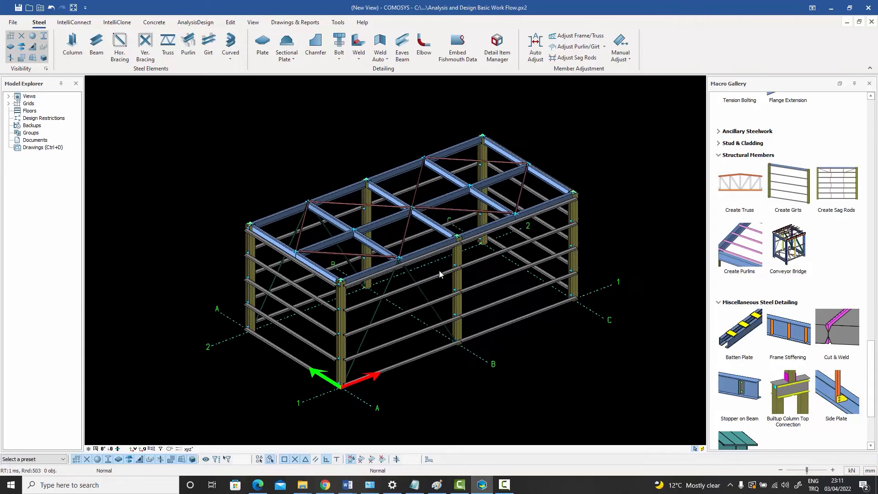
mouse_move(411, 278)
middle_mouse_down("shift")
mouse_move(421, 279)
mouse_move(411, 280)
middle_mouse_up("shift")
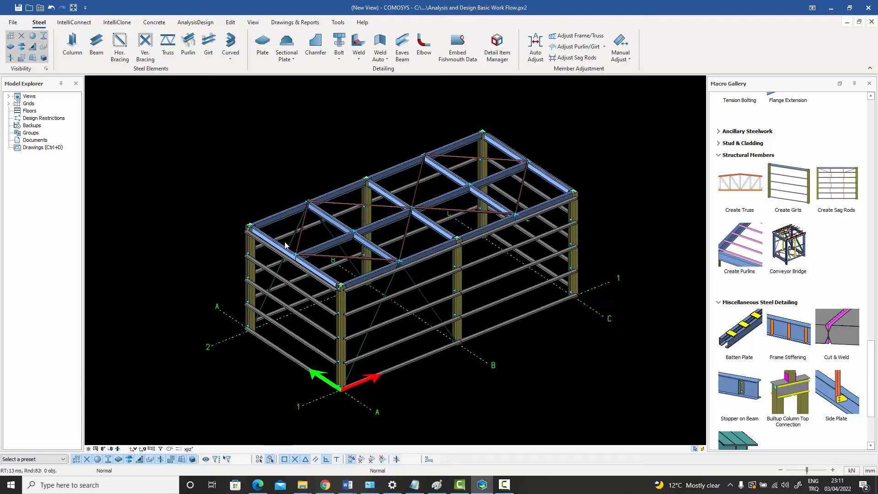
left_click(46, 69)
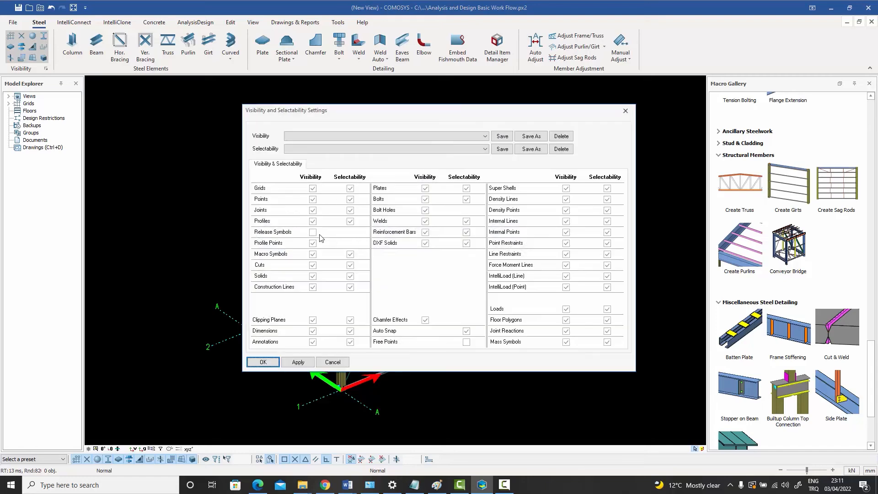
left_click(273, 362)
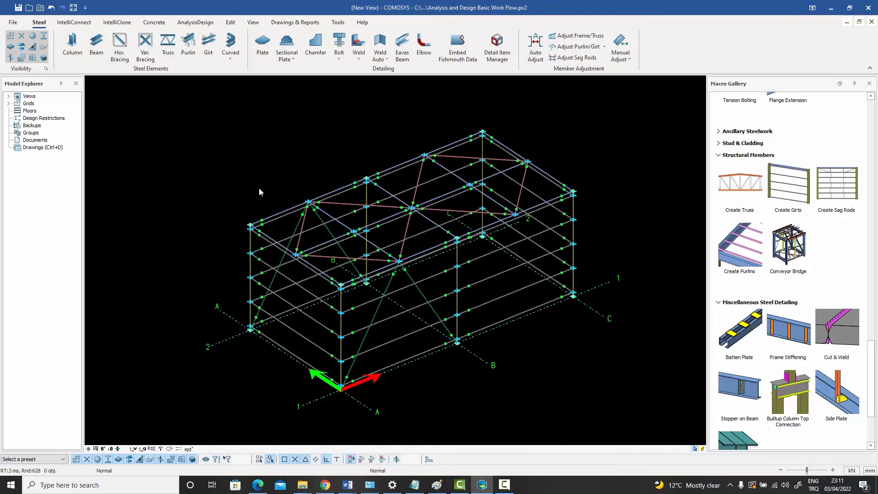
scroll(259, 187, "up", 3)
scroll(278, 226, "up", 2)
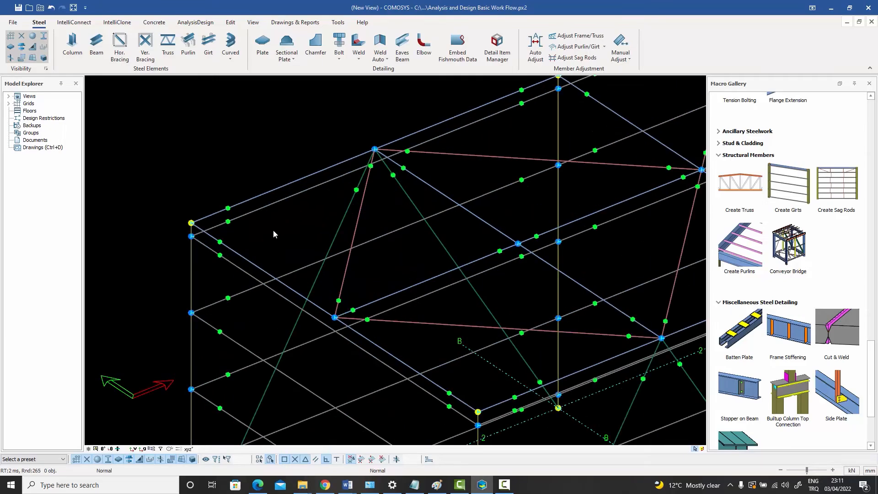
Examine the roof beams spanning between lines 1 and 2 and their column-top connections in wireframe and solid display
left_click(254, 264)
scroll(254, 265, "down", 3)
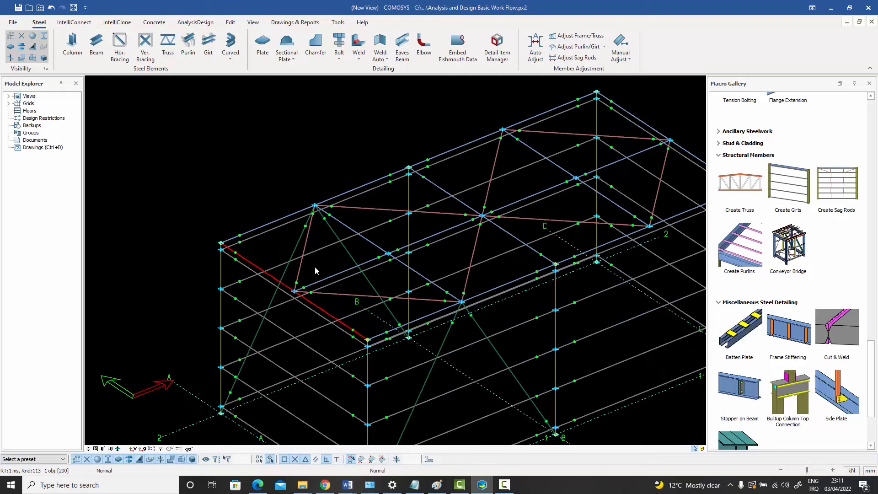
key("ctrl+2")
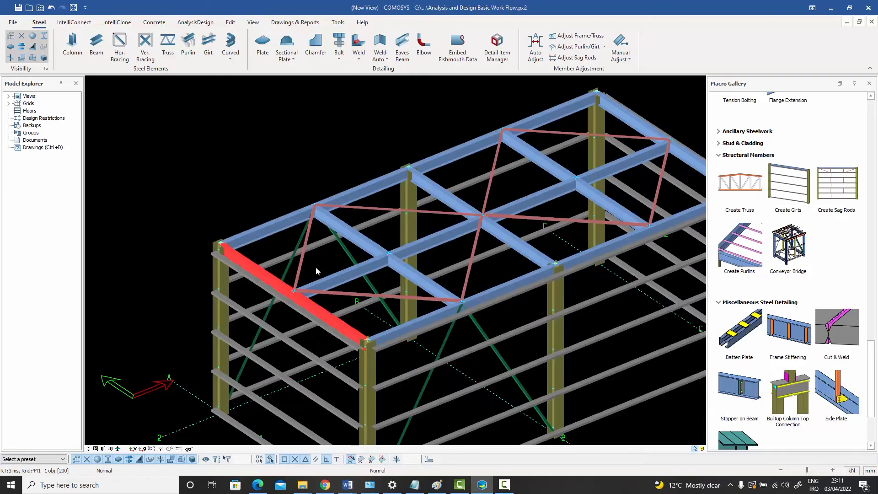
key("ctrl+3")
left_click(260, 149)
middle_click_drag(390, 375, 396, 306)
scroll(394, 301, "up", 6)
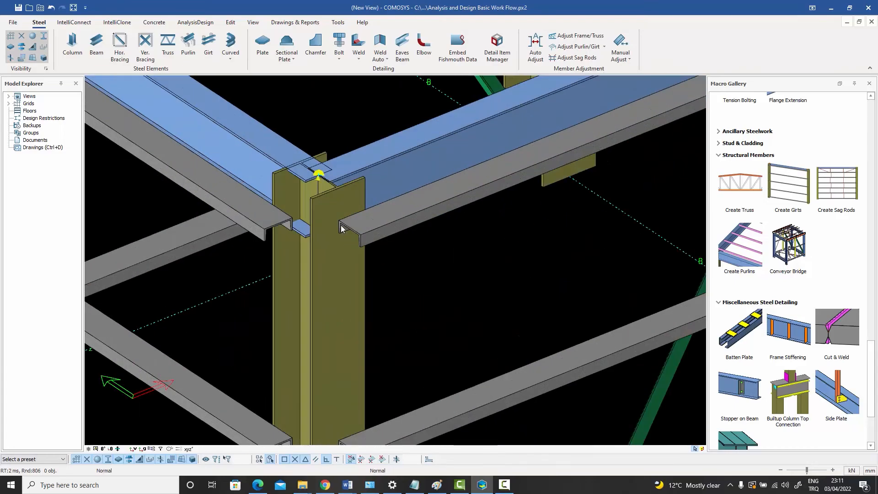
scroll(341, 193, "down", 5)
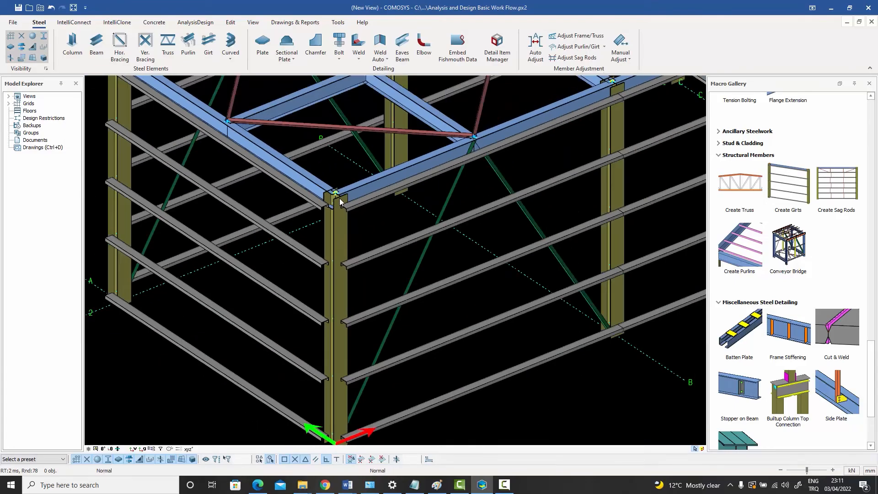
left_click(357, 254)
scroll(363, 251, "down", 4)
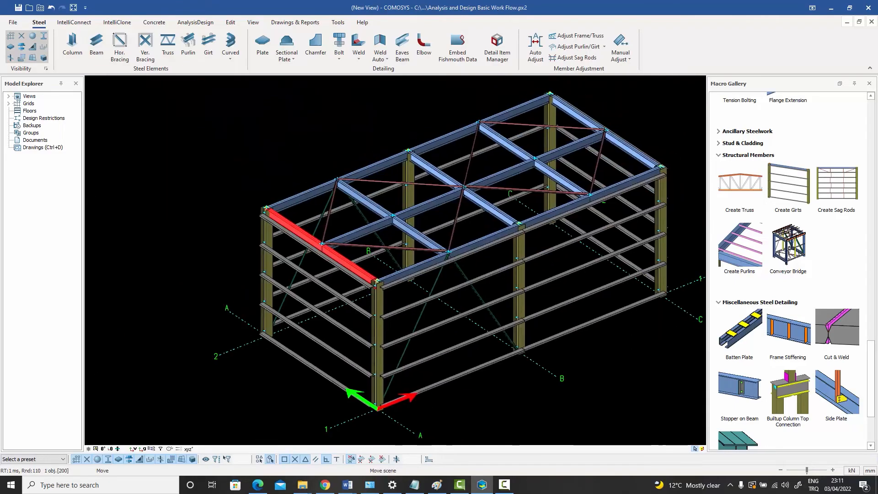
scroll(353, 203, "up", 5)
scroll(351, 205, "down", 5)
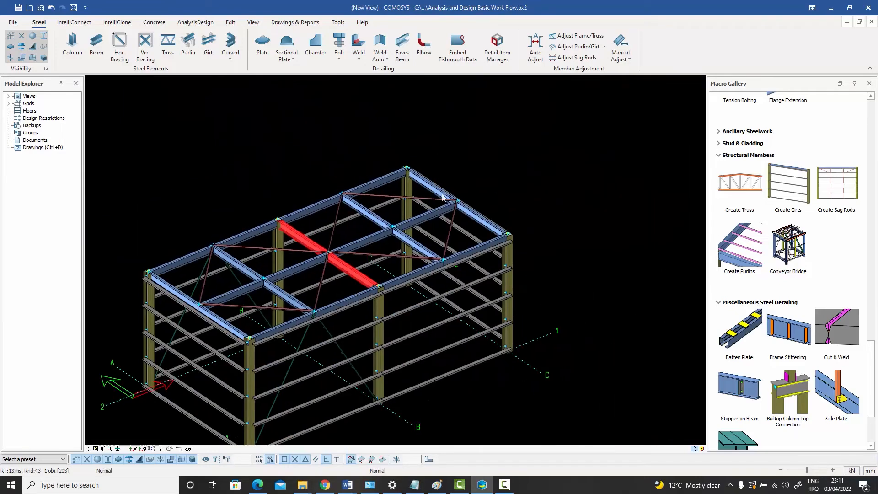
Clear all start and end releases on the three roof beams along lines A, B and C, applying the change to all of them
left_click(495, 223)
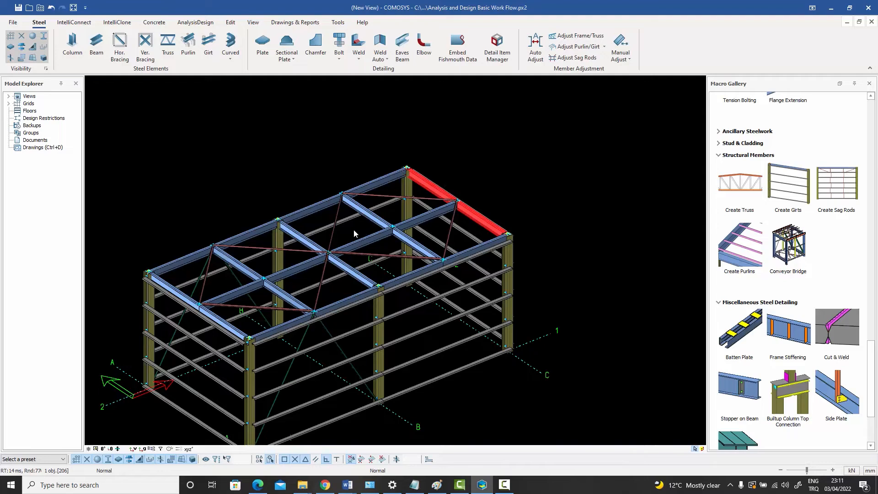
left_click(305, 241)
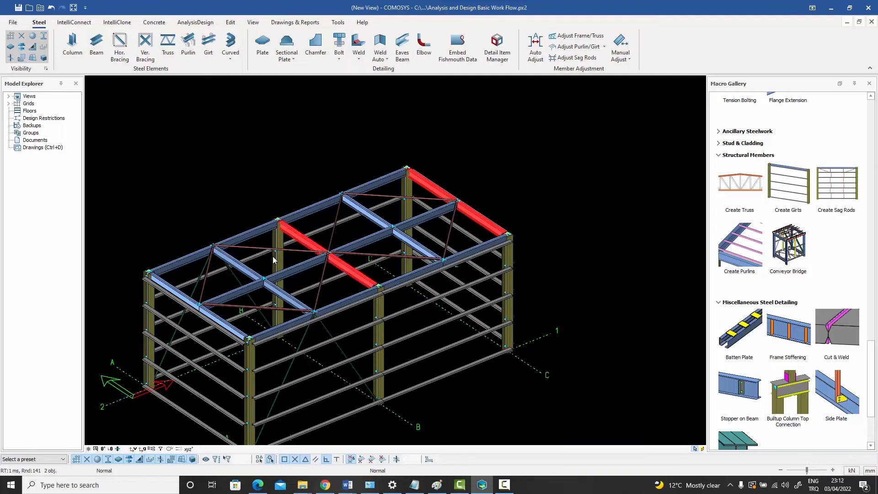
left_click(183, 295)
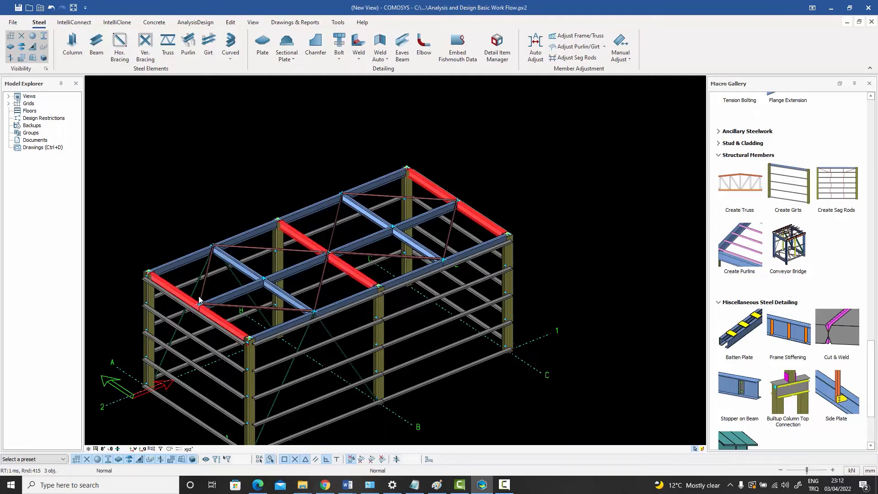
double_click(200, 300)
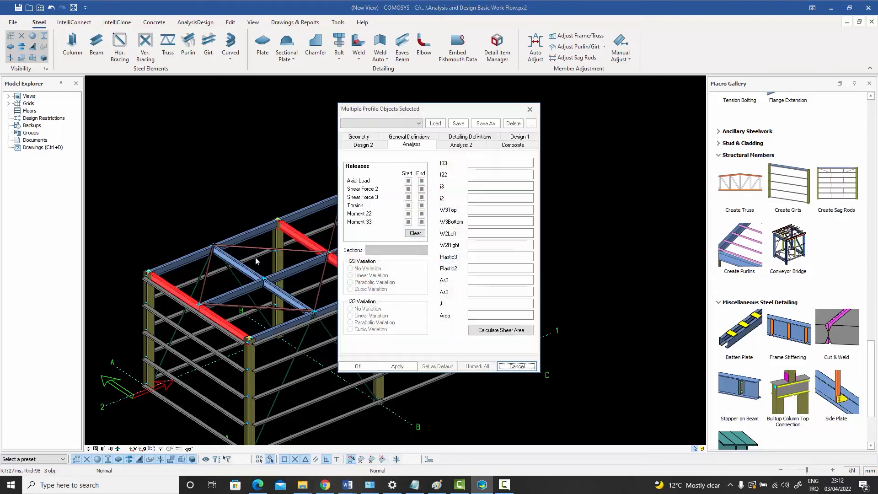
left_click(416, 235)
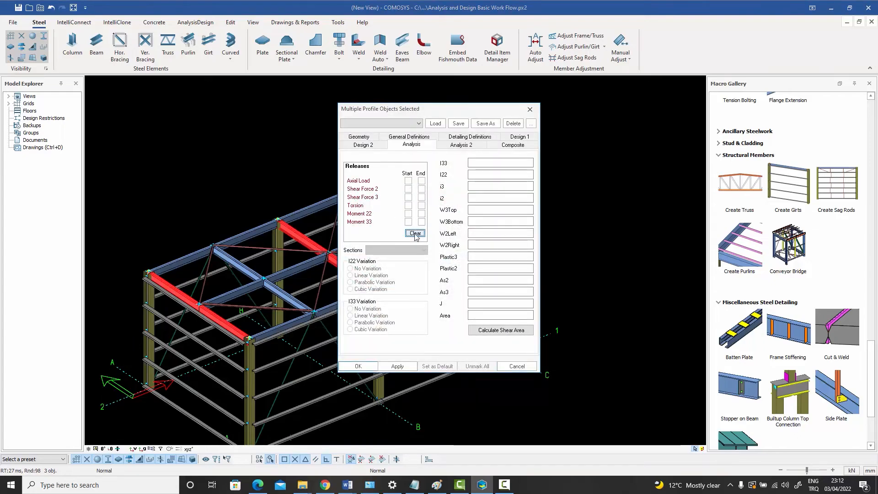
left_click(352, 367)
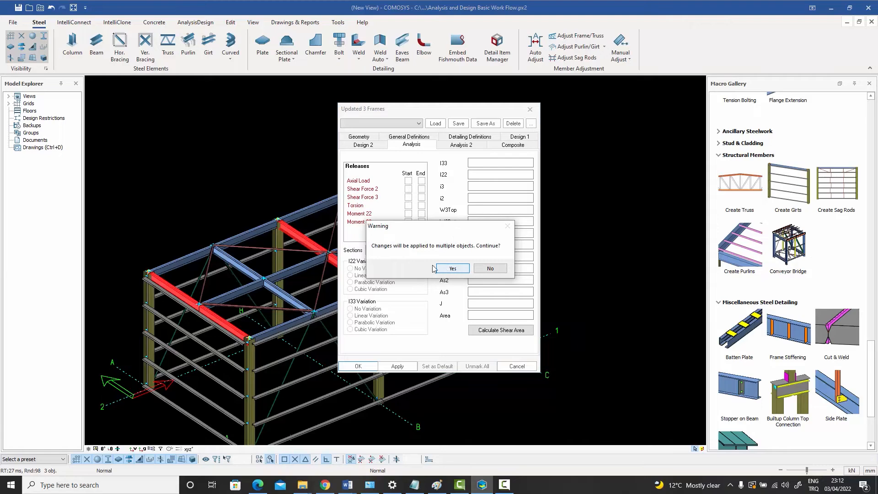
left_click(450, 269)
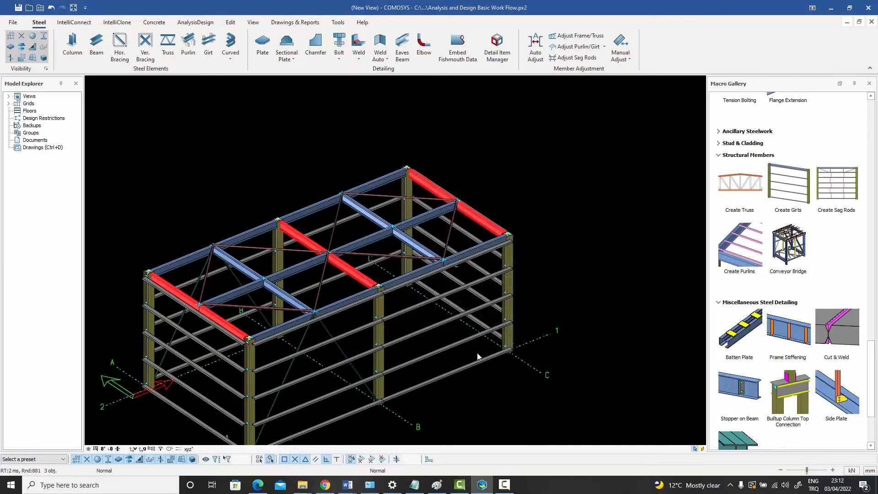
left_click(544, 228)
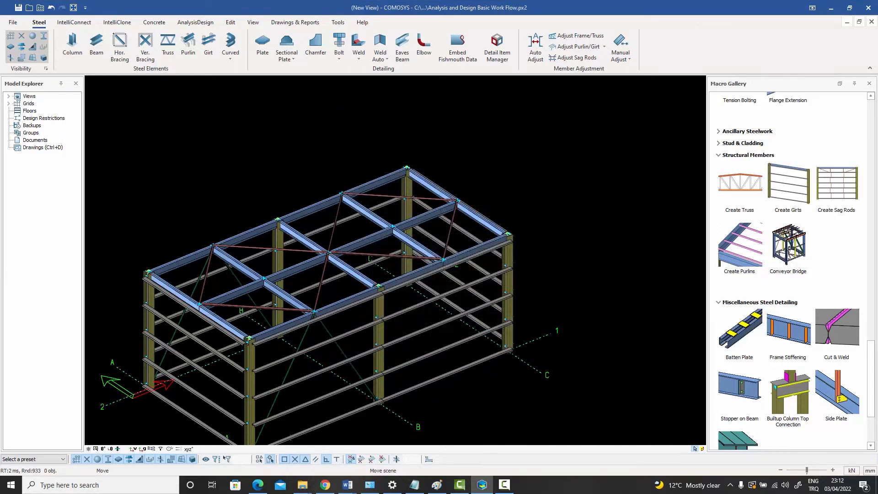
Check the release symbols at the ends of the roof beams in wireframe display
middle_click_drag(369, 217, 402, 210)
key("ctrl+1")
key("ctrl+2")
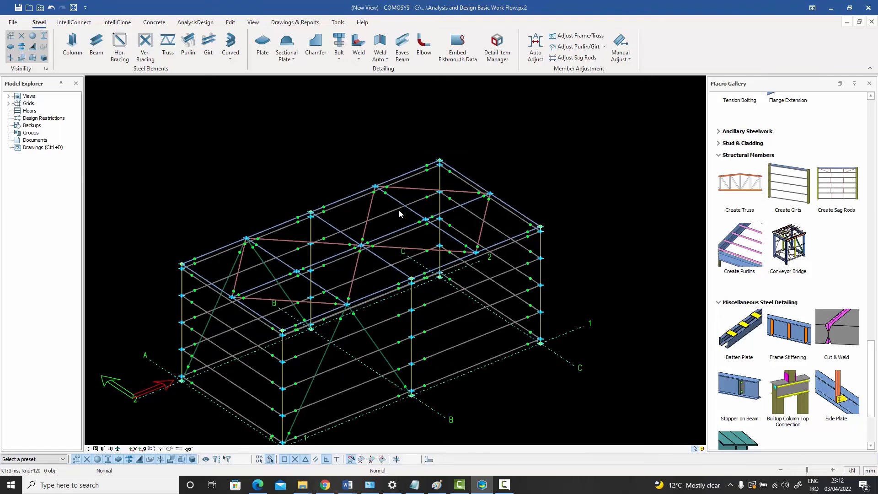
scroll(211, 273, "up", 5)
middle_click_drag(185, 272, 244, 251)
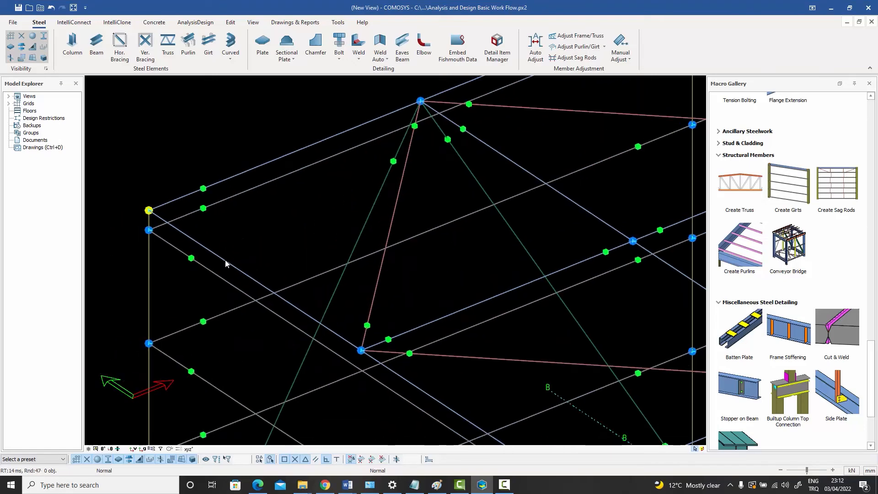
scroll(231, 225, "down", 5)
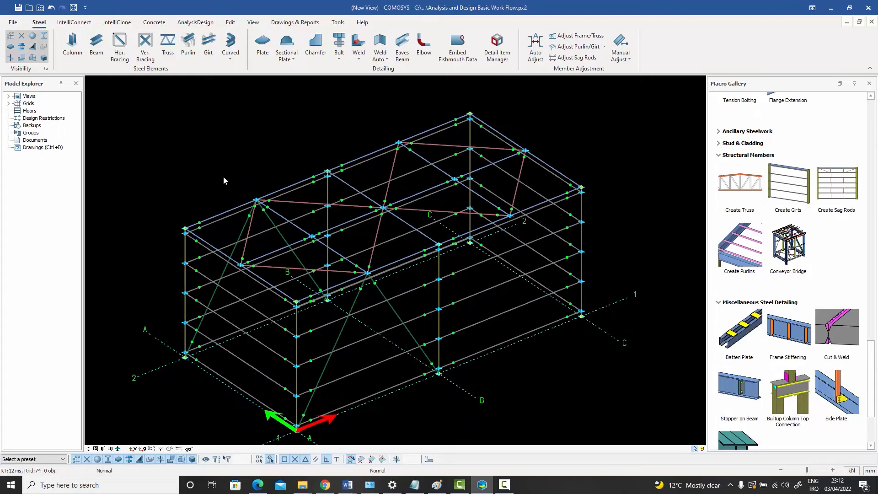
Turn off the visibility of release symbols and return the frame to solid display
left_click(47, 68)
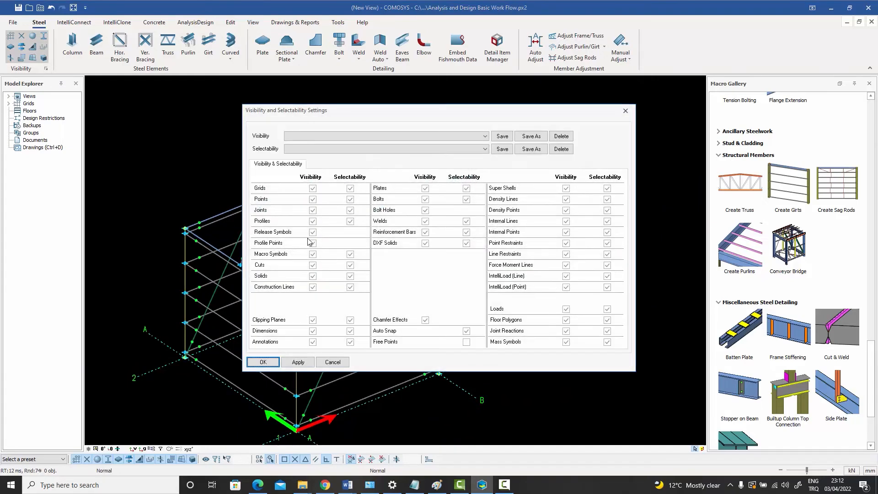
left_click(264, 361)
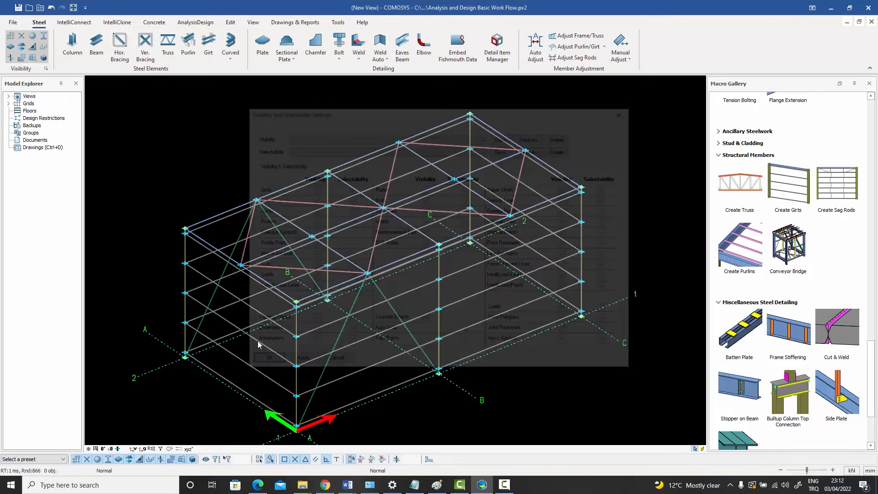
middle_click_drag(229, 181, 227, 167)
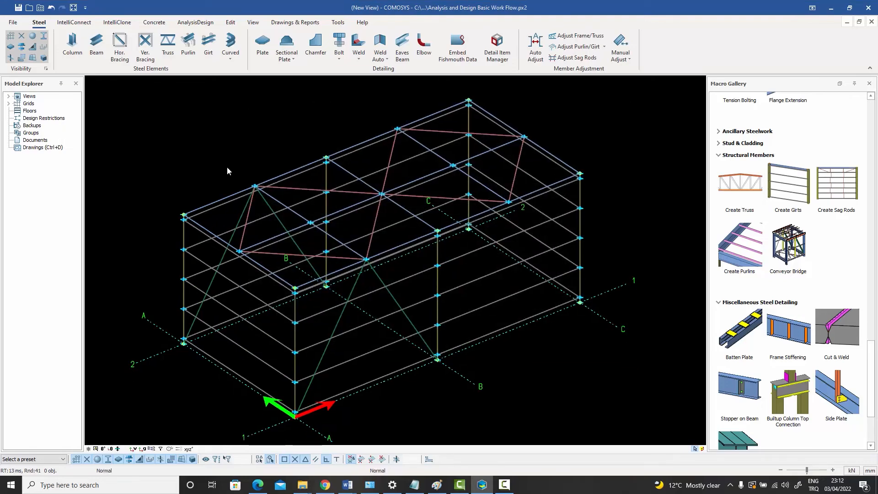
key("ctrl+2")
key("ctrl+3")
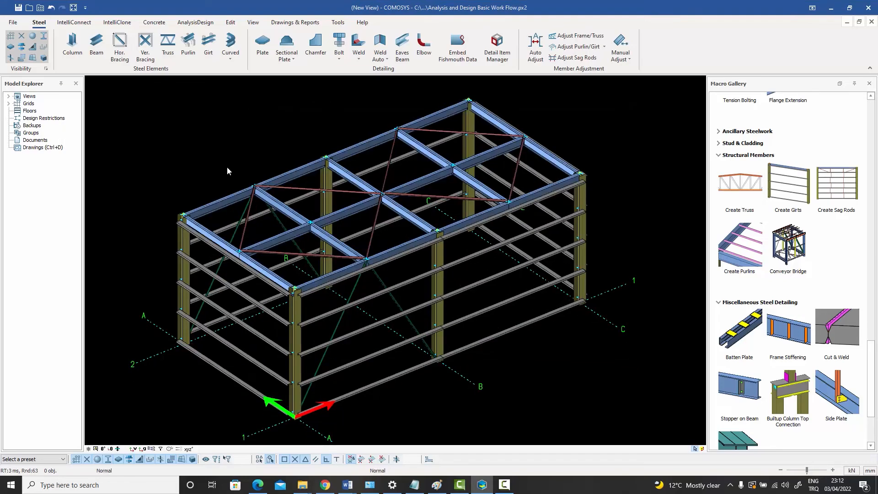
Select the six column base joints in the front elevation, keeping only joints from the grouped selection
middle_click_drag(290, 222, 290, 222, "ctrl")
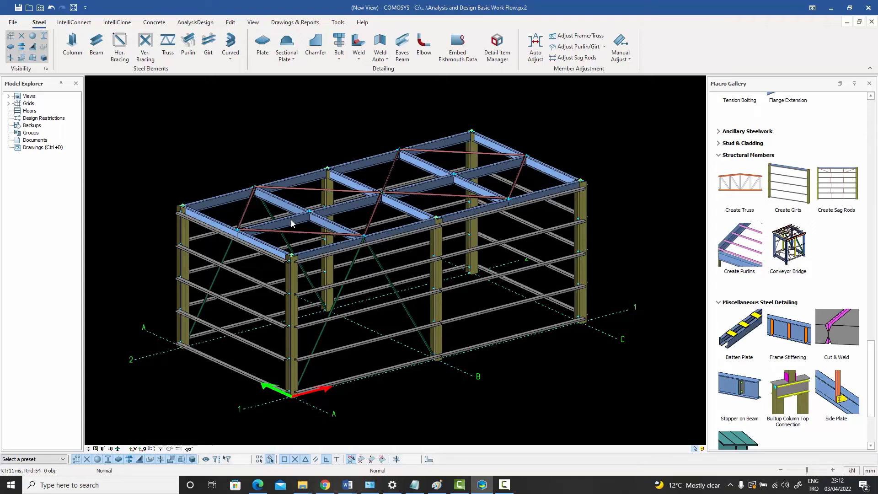
middle_click_drag(362, 262, 348, 252)
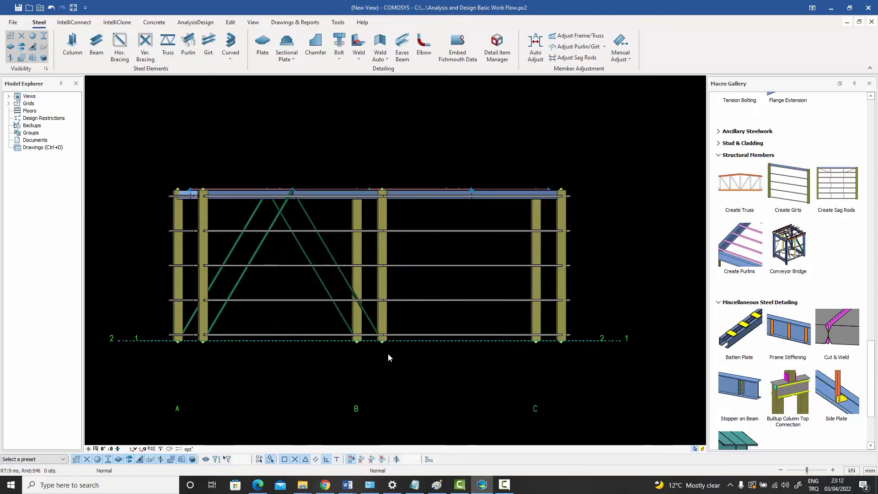
scroll(385, 346, "up", 5)
scroll(378, 336, "up", 2)
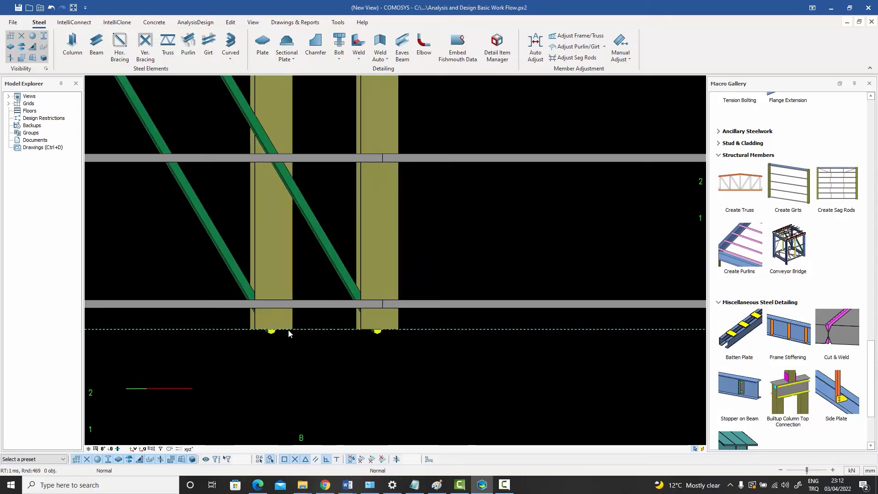
scroll(288, 329, "down", 5)
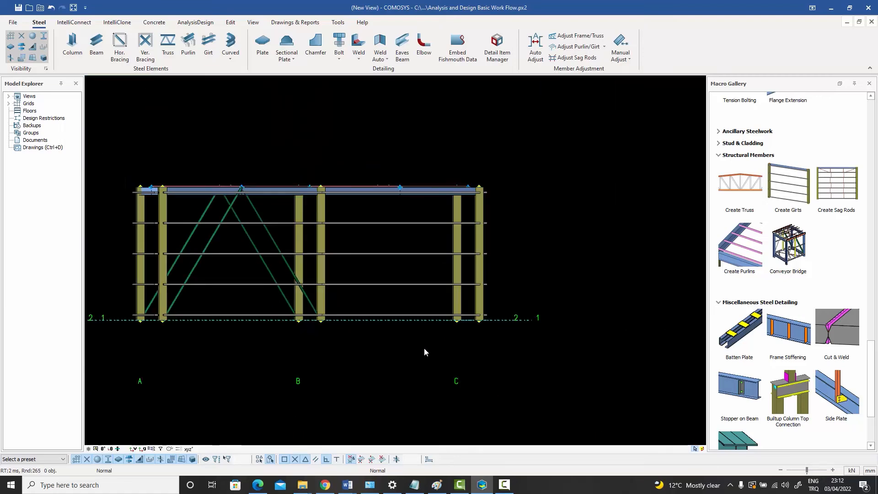
left_click_drag(522, 366, 116, 320)
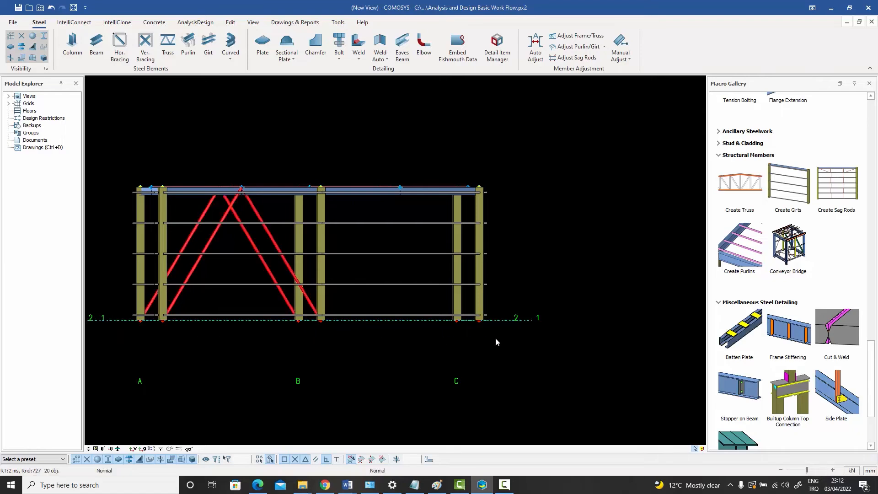
scroll(465, 322, "up", 5)
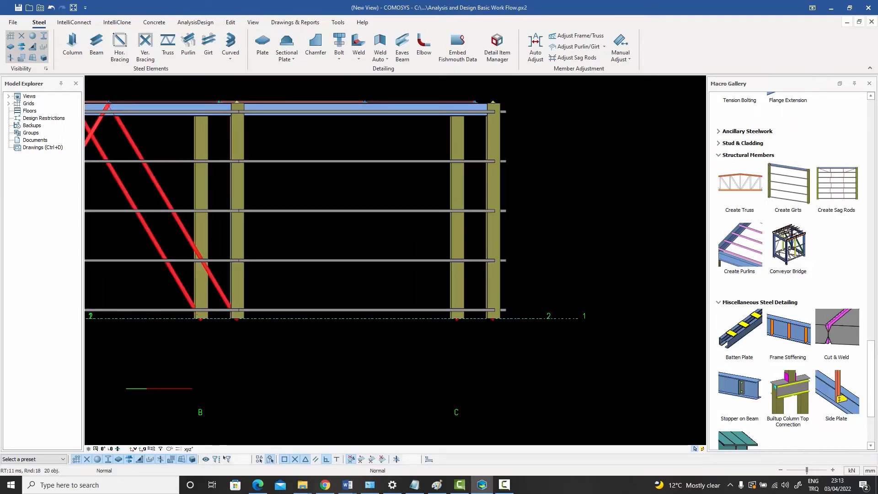
middle_click(248, 313)
middle_click(248, 313)
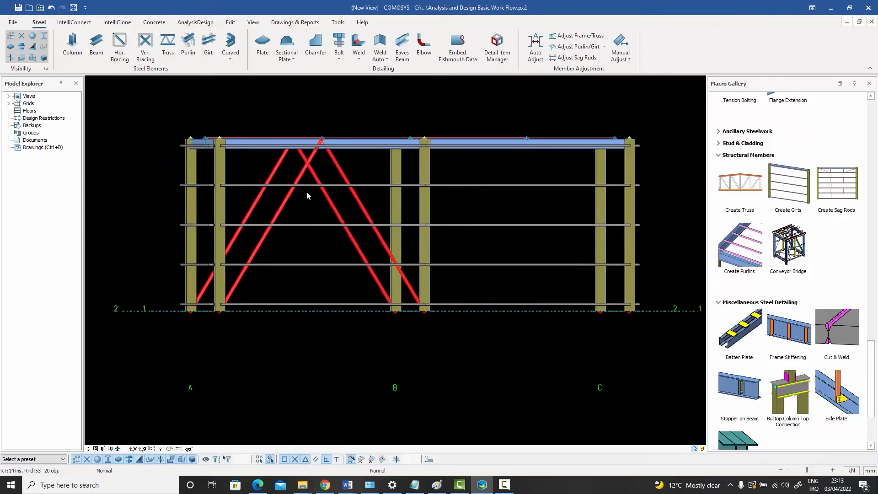
key("alt+Return")
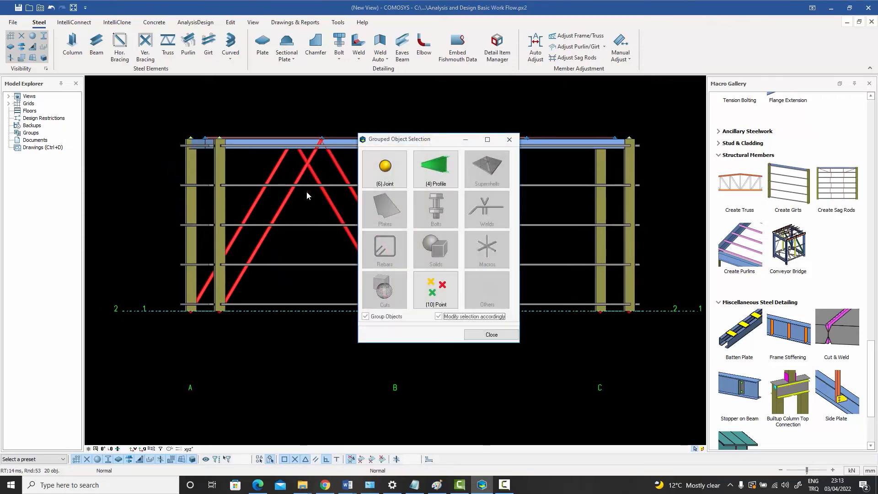
left_click(394, 176)
Assign pinned restraints to the selected column base joints, with U1, U2 and U3 restrained and R1, R2 and R3 free
double_click(541, 158)
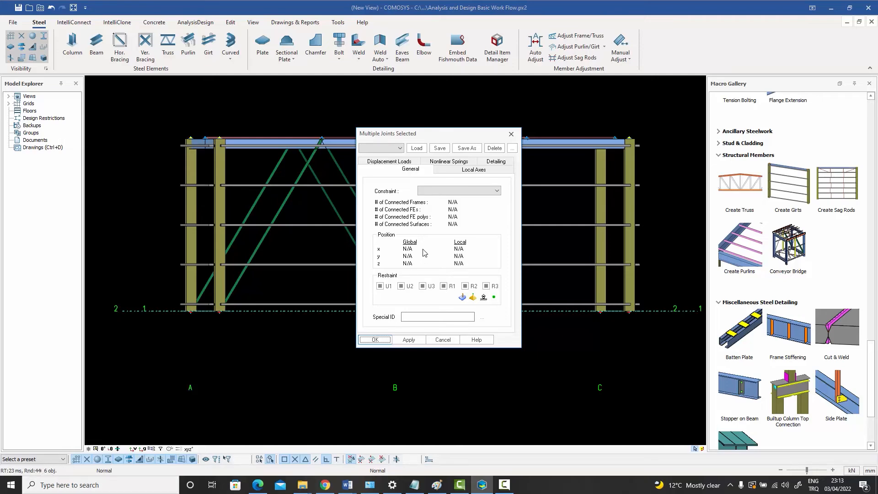
left_click(473, 298)
left_click(462, 299)
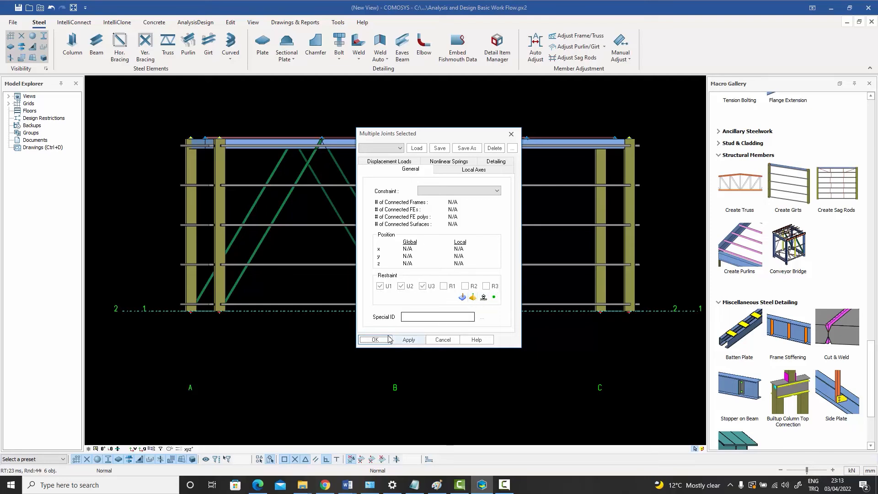
left_click(374, 340)
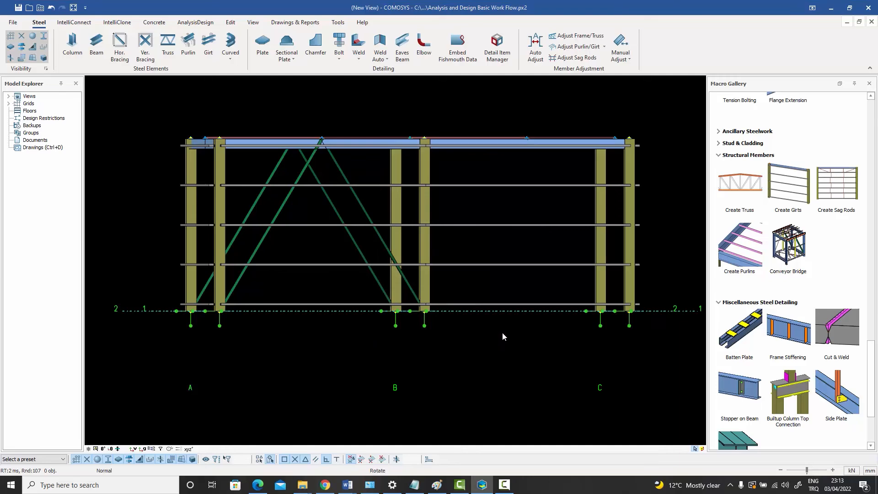
Examine the roof beam on line 2 between lines A and B, including where the intermediate beam and bracing meet it
middle_click_drag(502, 332, 463, 348, "shift")
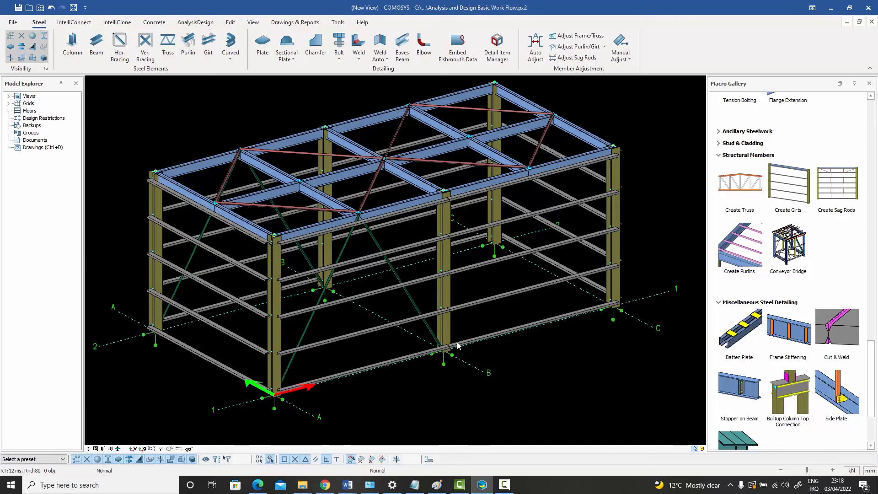
middle_click_drag(447, 319, 450, 327)
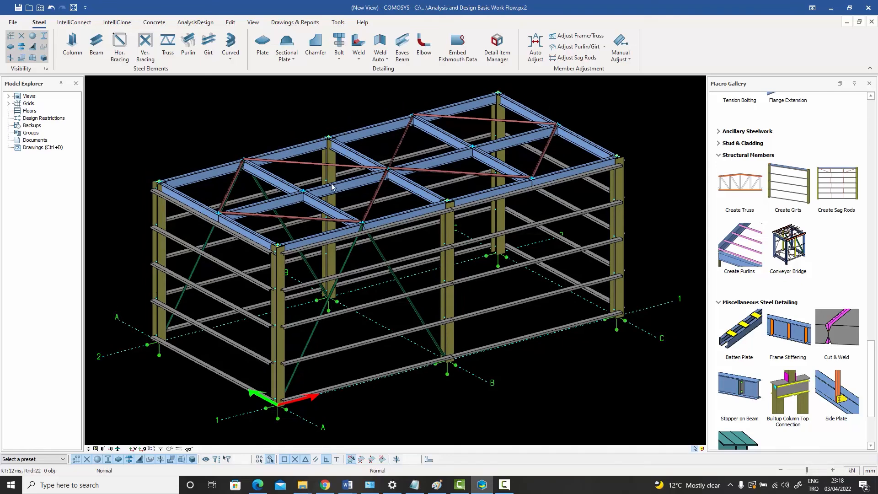
left_click(292, 151)
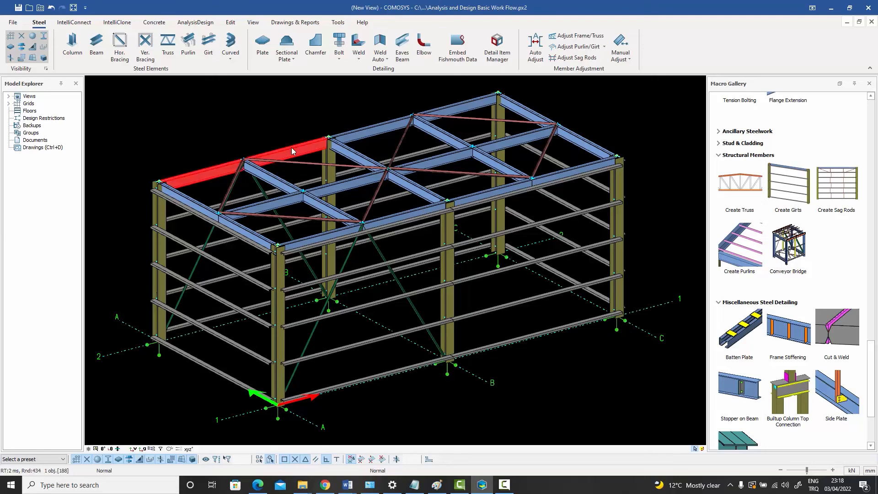
left_click(270, 128)
middle_click_drag(295, 199, 234, 175, "shift")
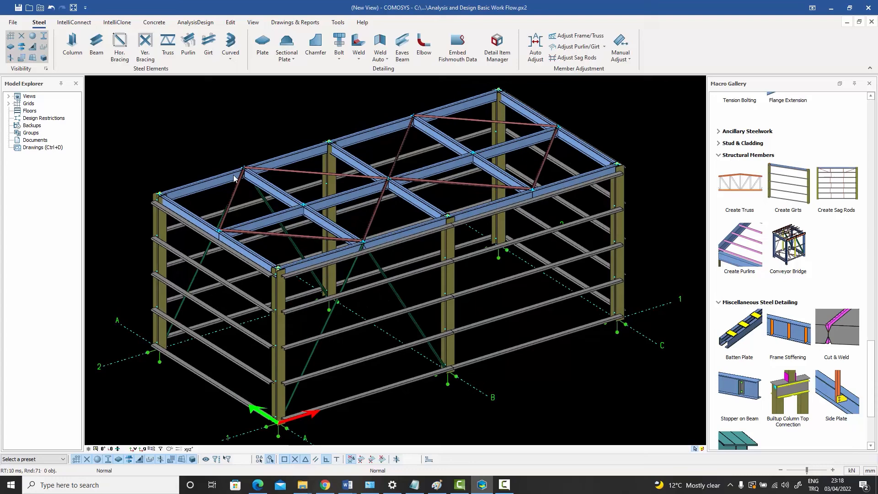
left_click(207, 183)
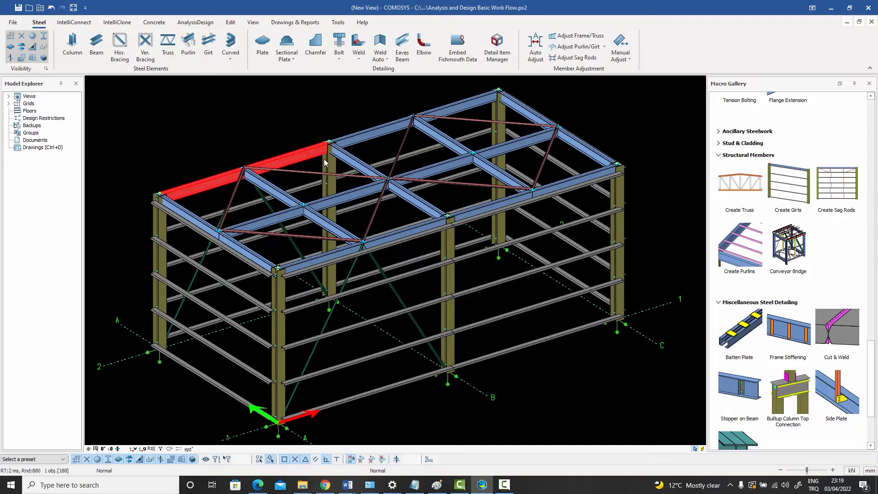
left_click(181, 147)
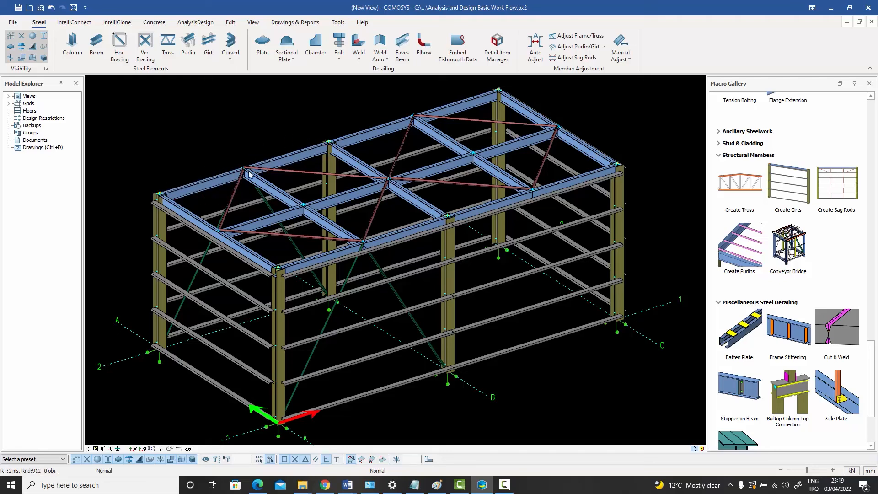
left_click(295, 158)
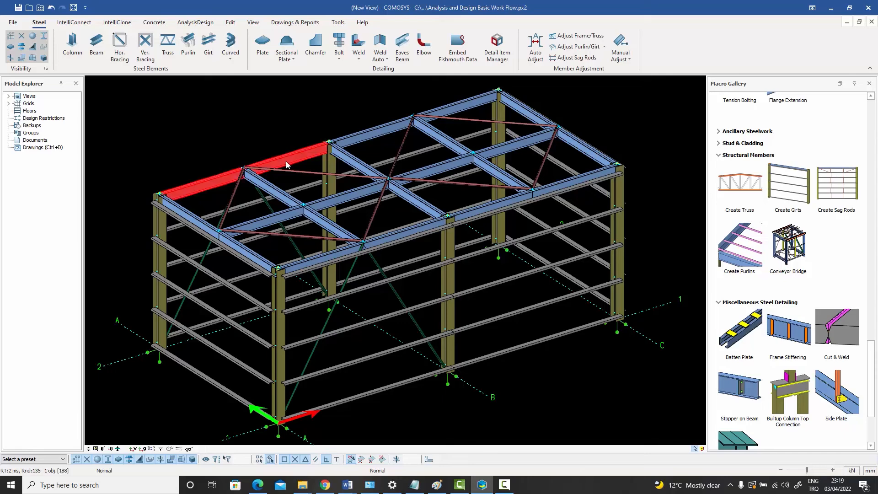
key("Escape")
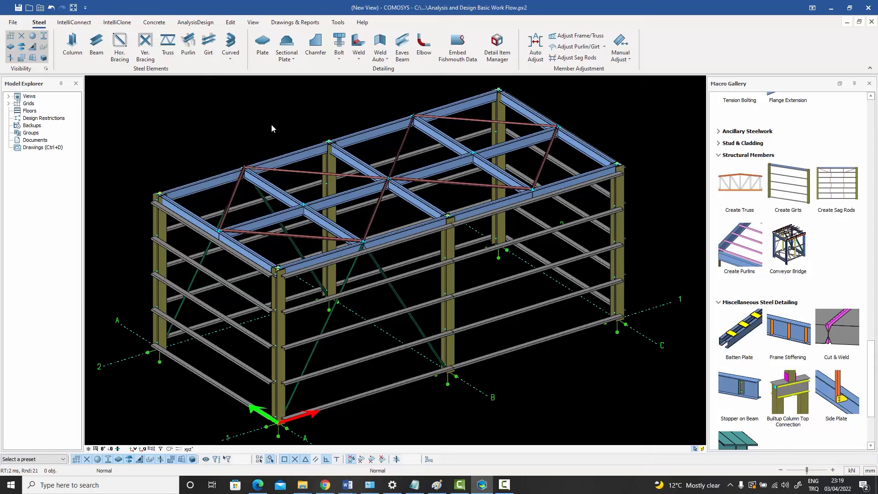
left_click(276, 161)
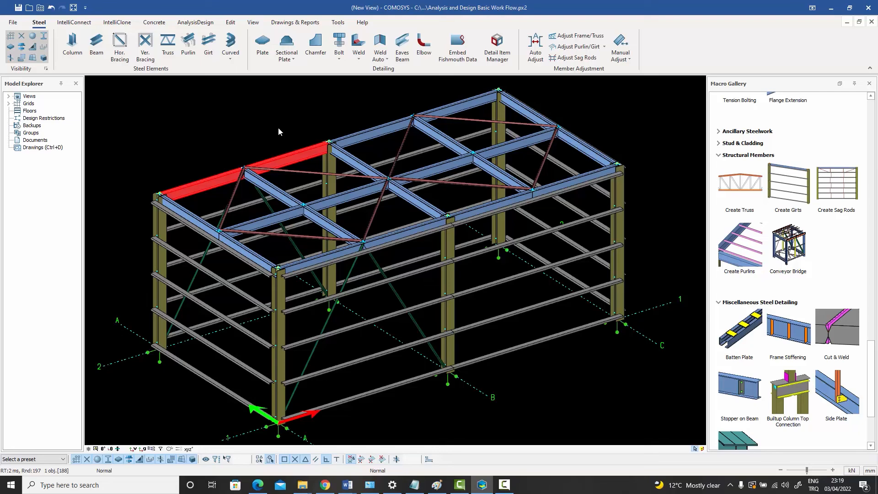
key("Escape")
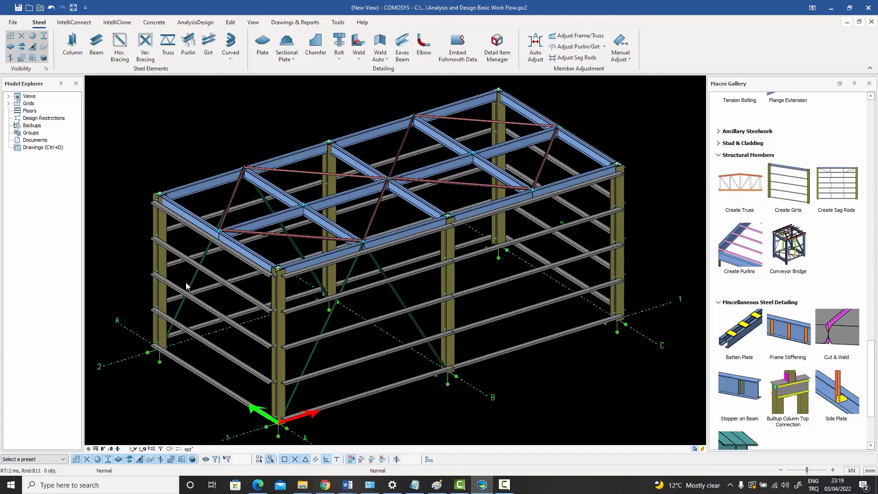
Examine the column at grid A-2, its wall girt connections along the height and its base support
scroll(163, 343, "up", 5)
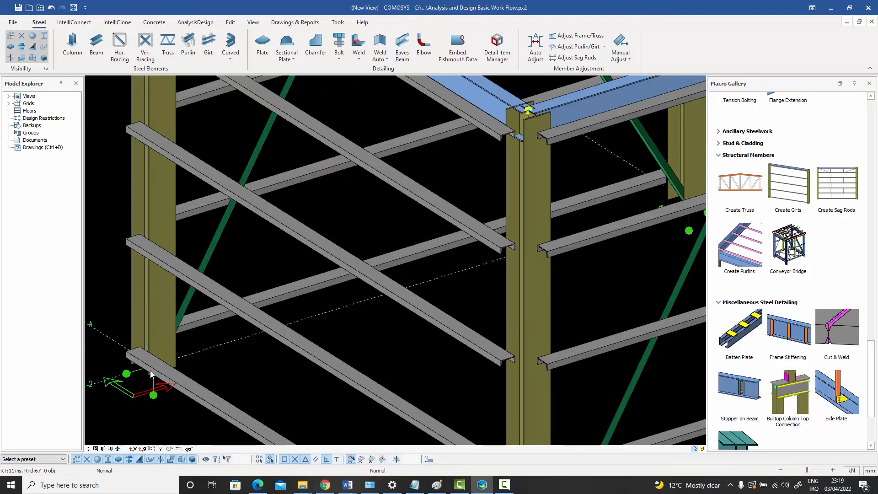
middle_click_drag(158, 307, 178, 277)
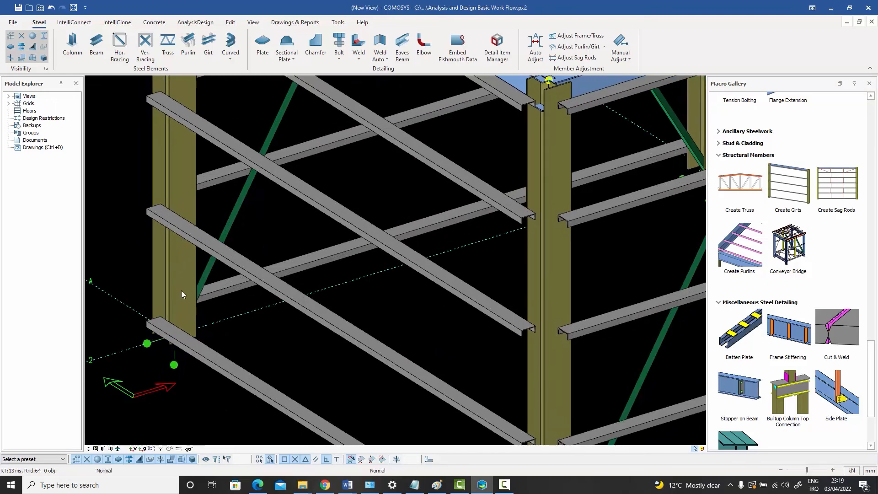
left_click(181, 290)
scroll(185, 290, "up", 3)
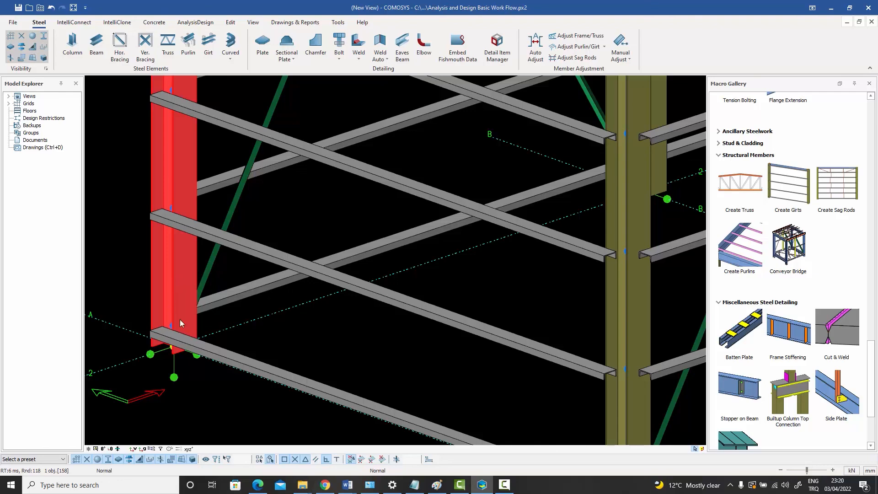
scroll(204, 326, "down", 6)
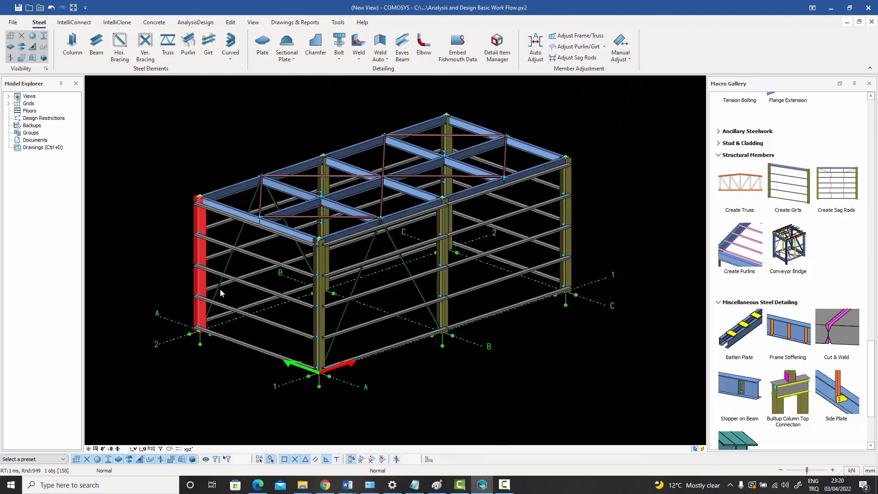
middle_click_drag(248, 302, 240, 306)
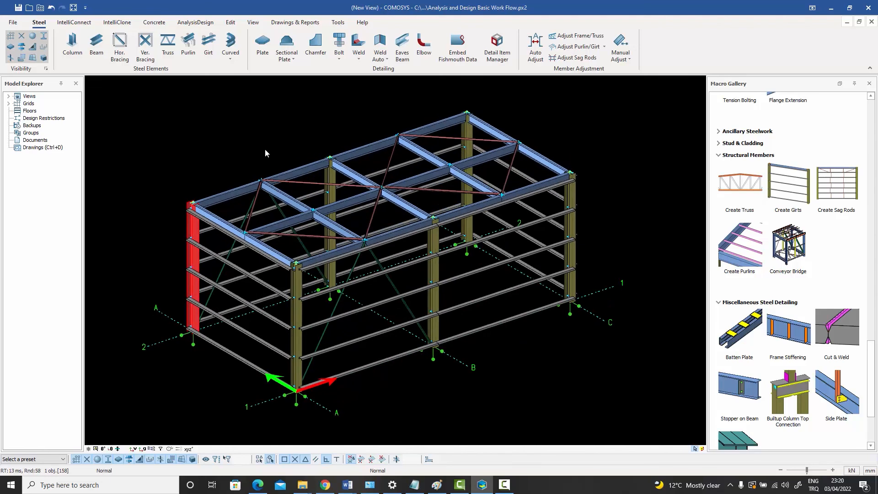
key("Escape")
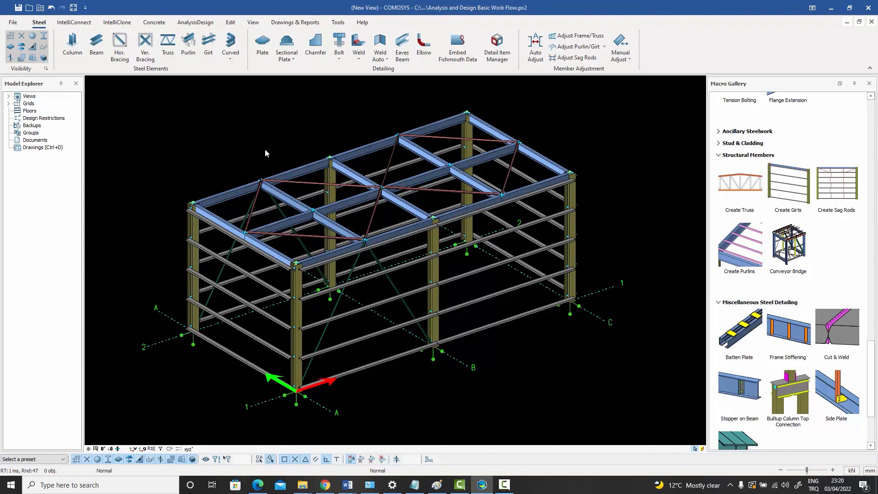
Review the roof edge beams along line 2 from line A to line C as continuous members across the intermediate joints
left_click(254, 186)
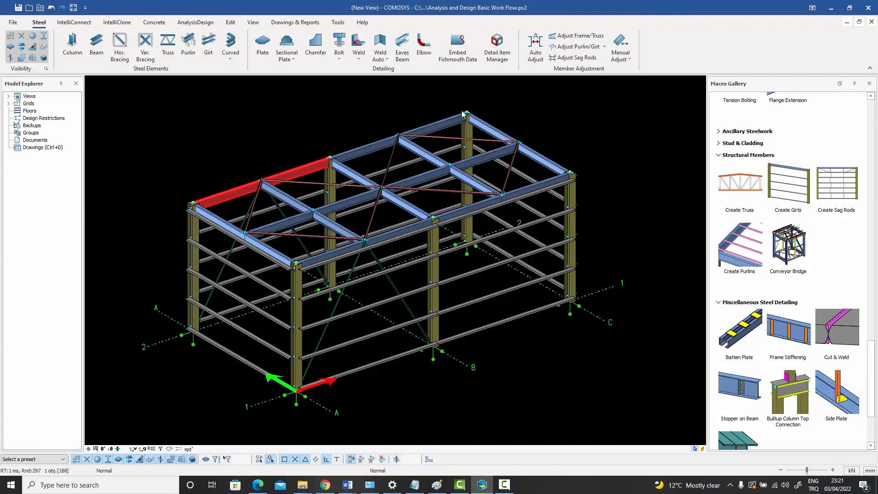
left_click(393, 106)
scroll(389, 166, "up", 2)
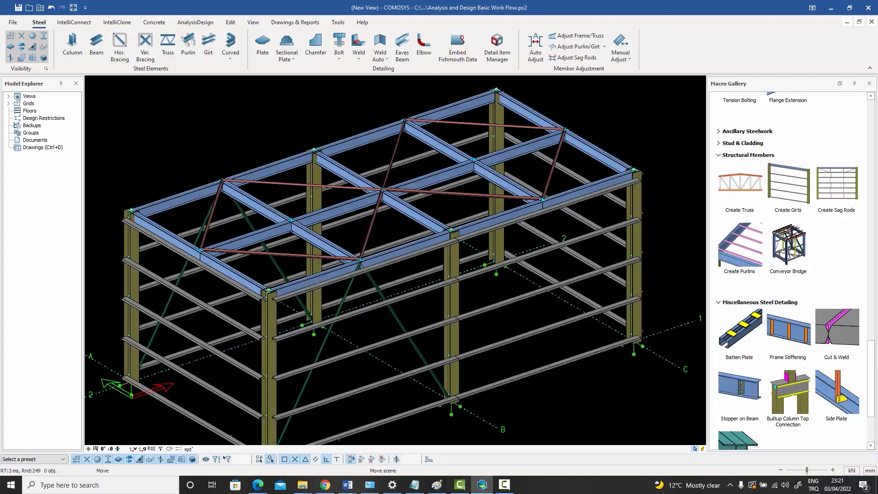